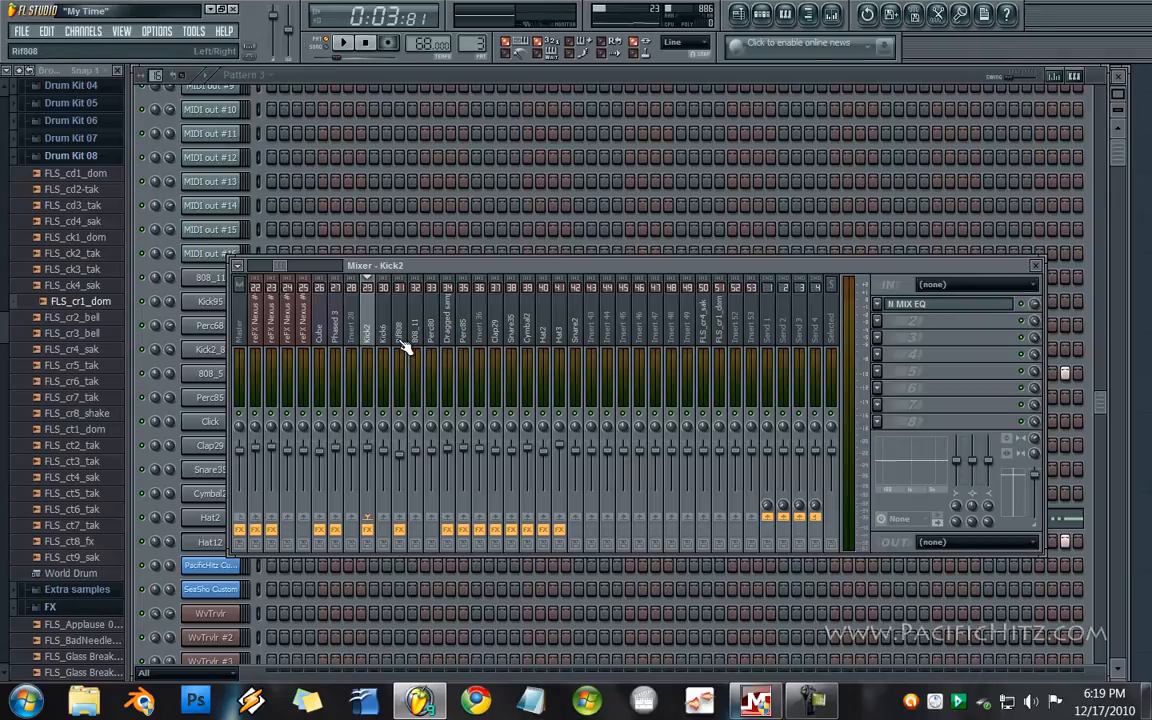
# - Examine the effect slots of the drum mixer tracks, including Rif808, 808_11, Perc80, Hat3, Perc85 and Kick2
pyautogui.click(403, 345)
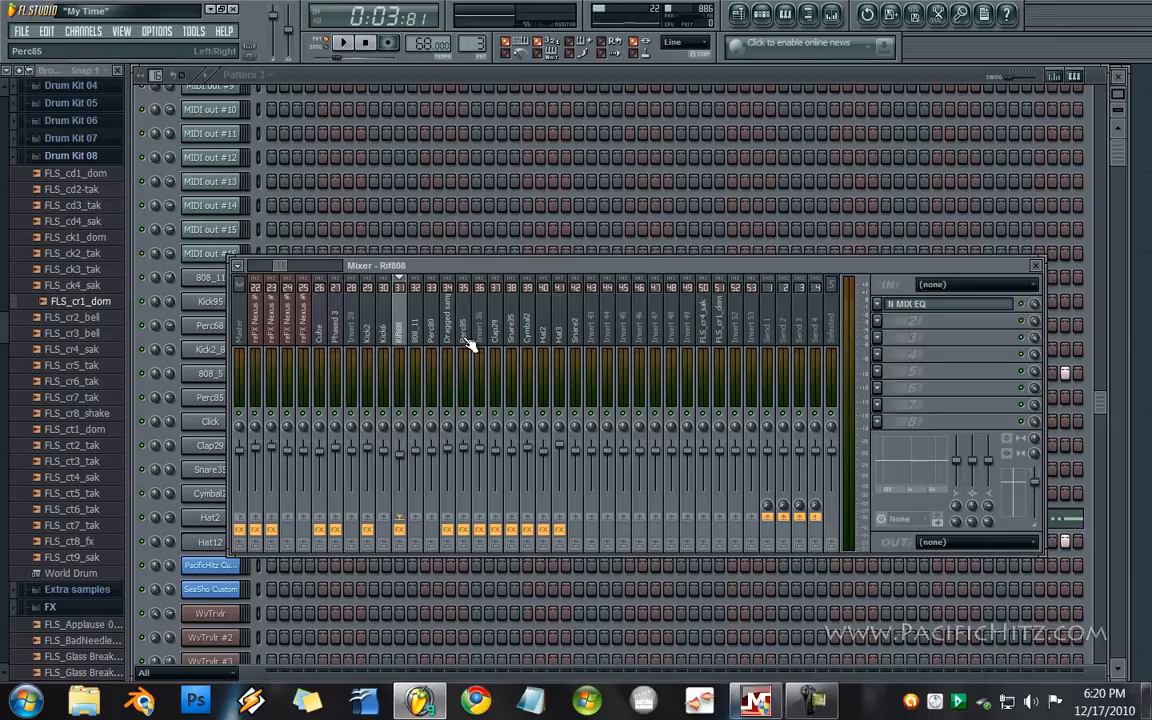
pyautogui.click(424, 338)
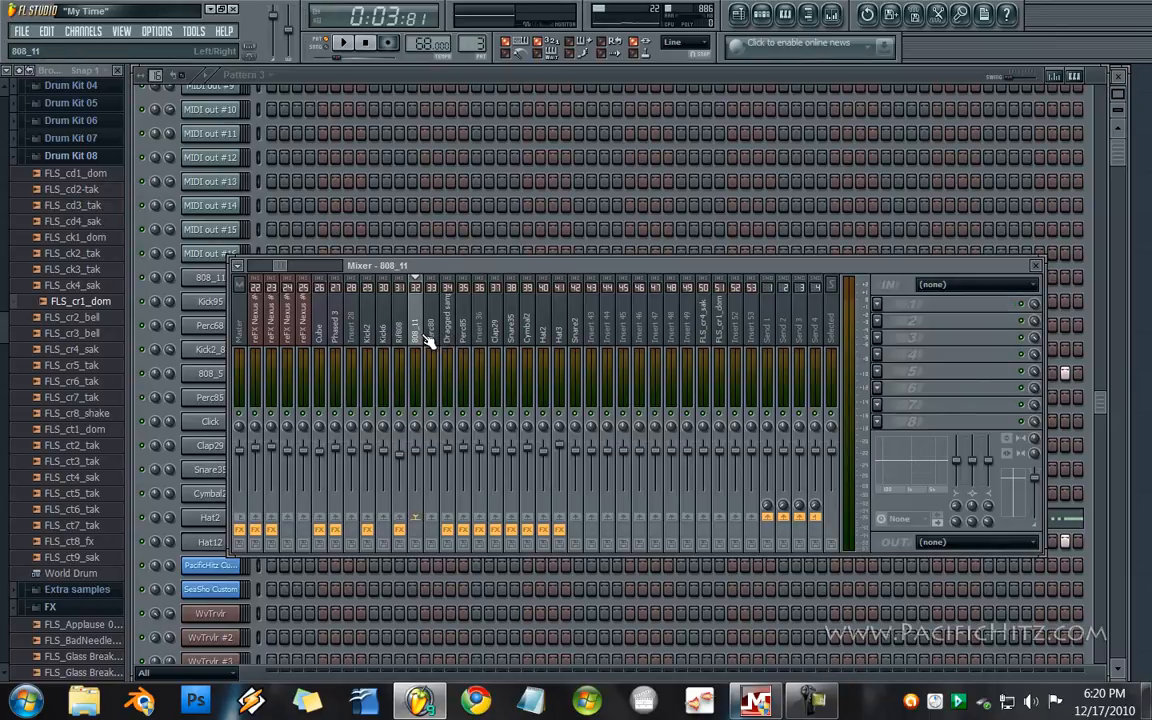
pyautogui.click(433, 340)
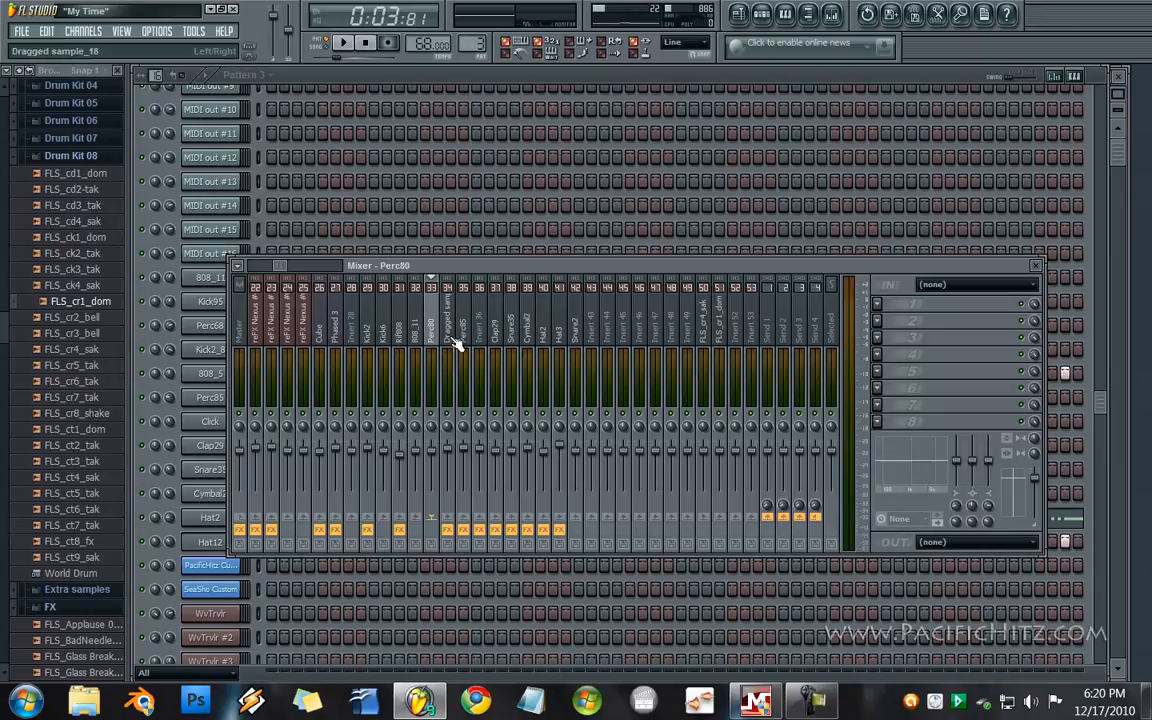
pyautogui.click(562, 340)
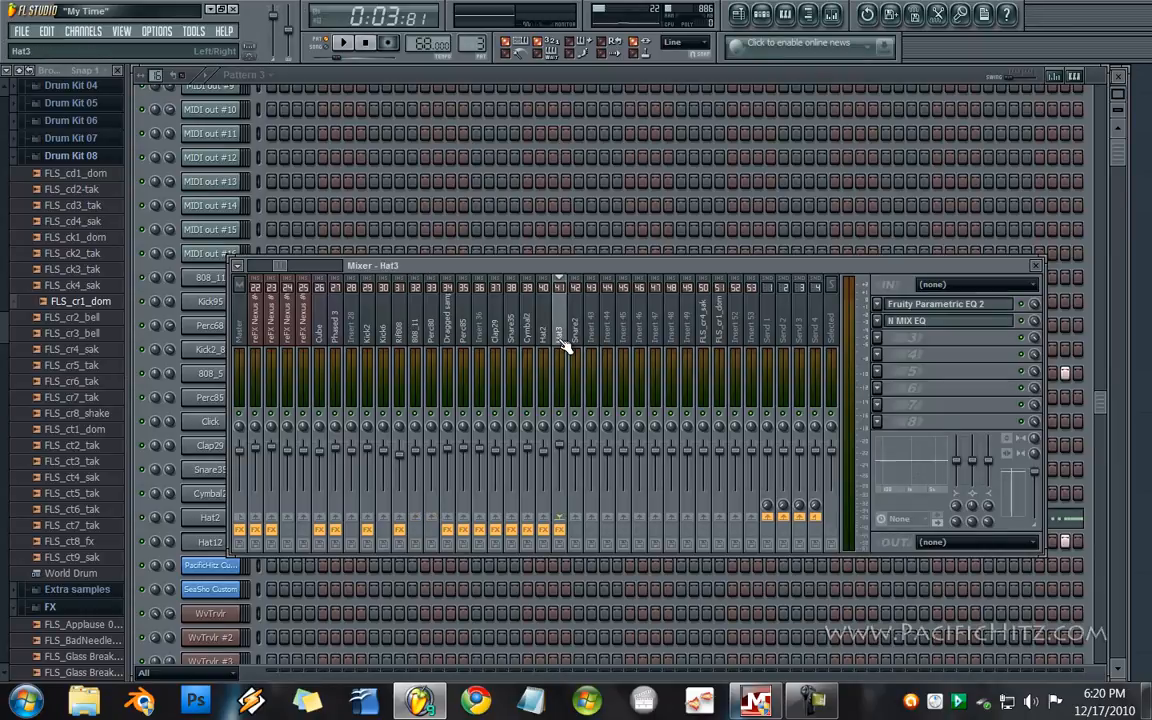
pyautogui.click(580, 340)
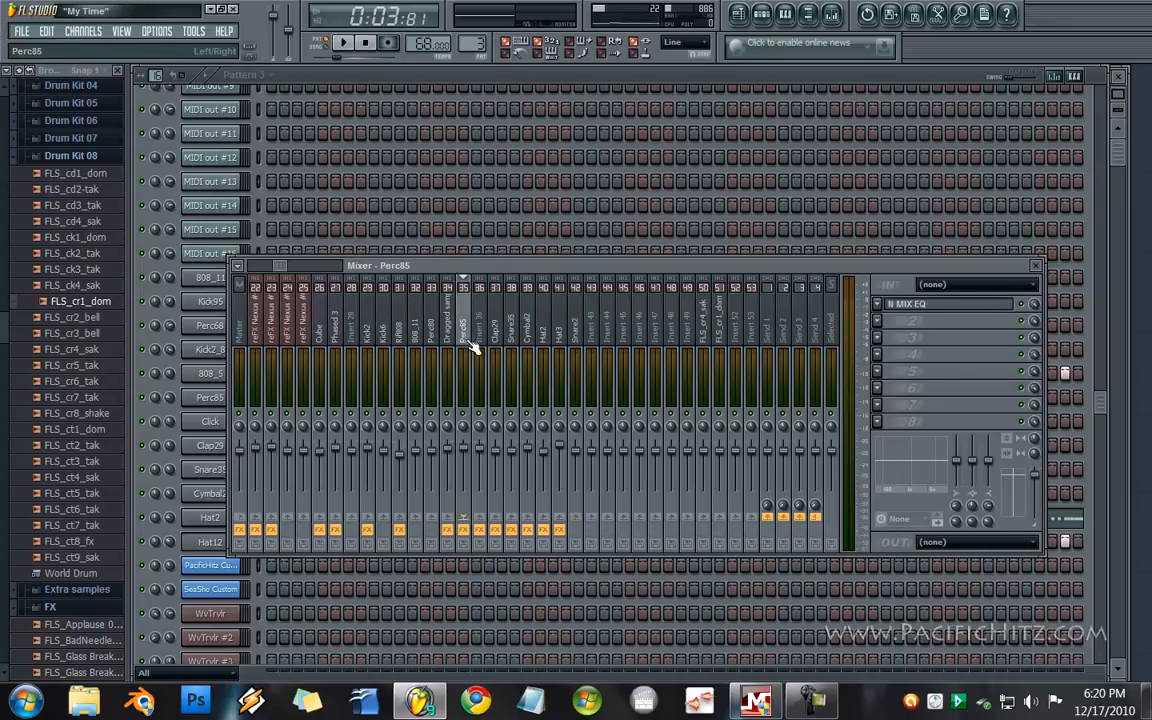
pyautogui.click(385, 350)
pyautogui.click(368, 290)
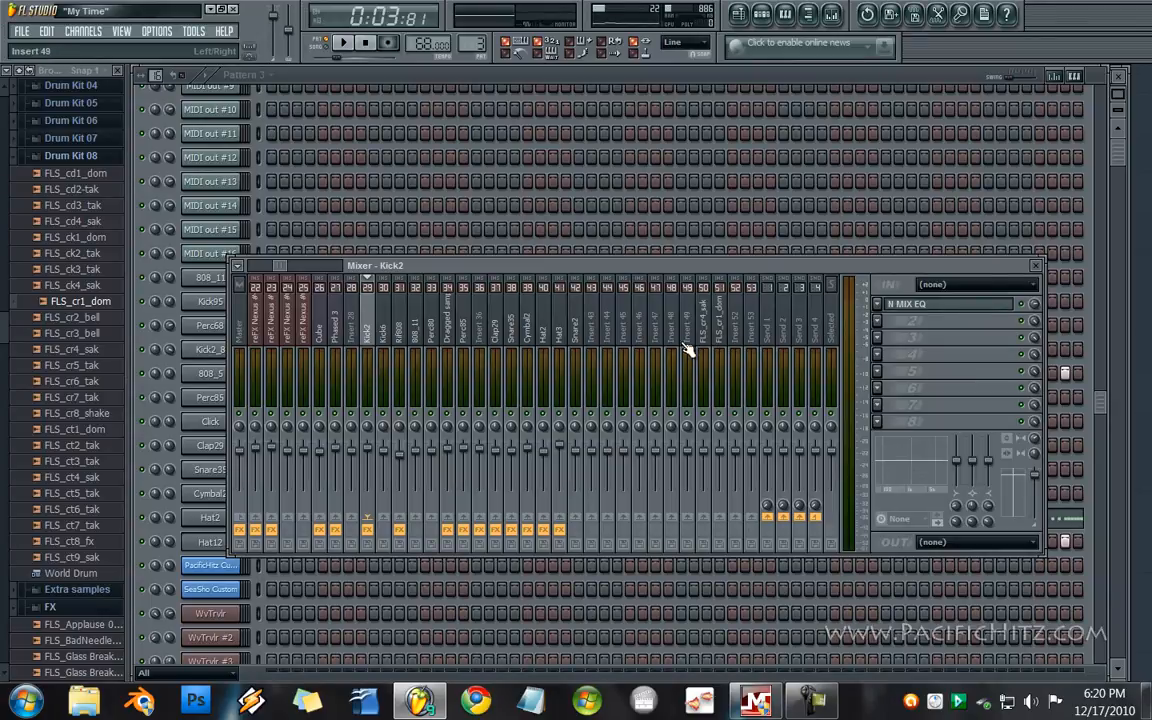
# - Examine the effect chain and routing of the first Submix track, and return to the drum tracks in the mixer
pyautogui.moveTo(280, 267); pyautogui.dragTo(252, 266)
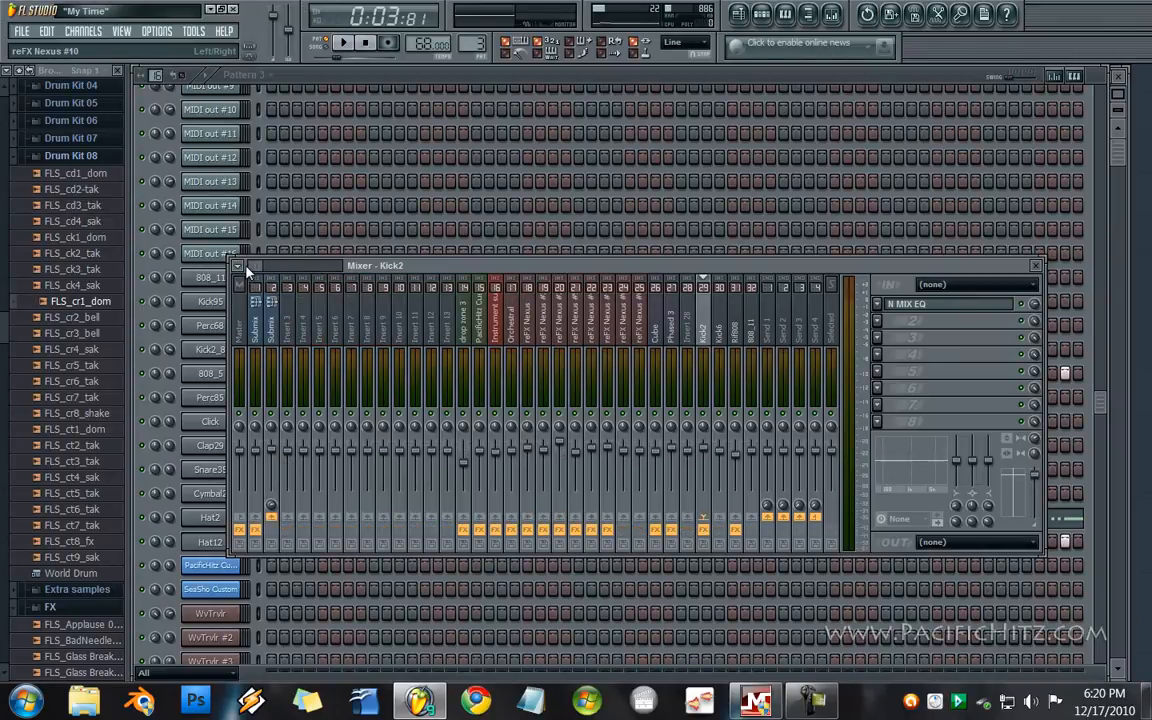
pyautogui.click(260, 318)
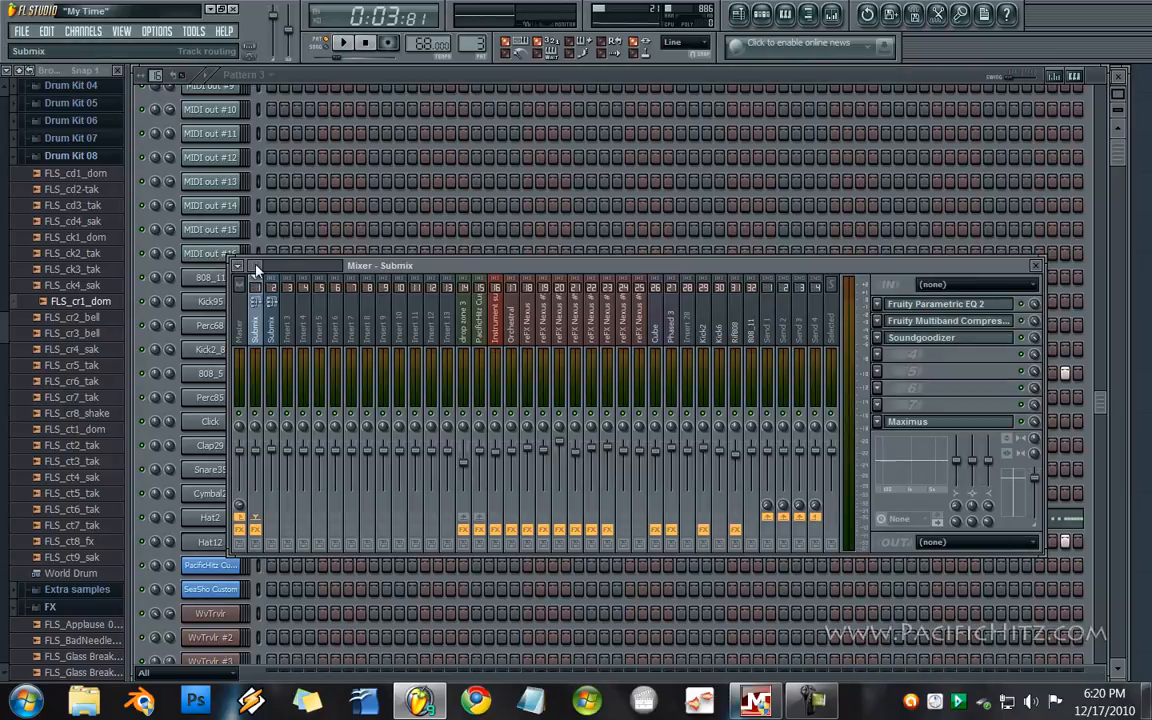
pyautogui.moveTo(256, 270); pyautogui.dragTo(282, 278)
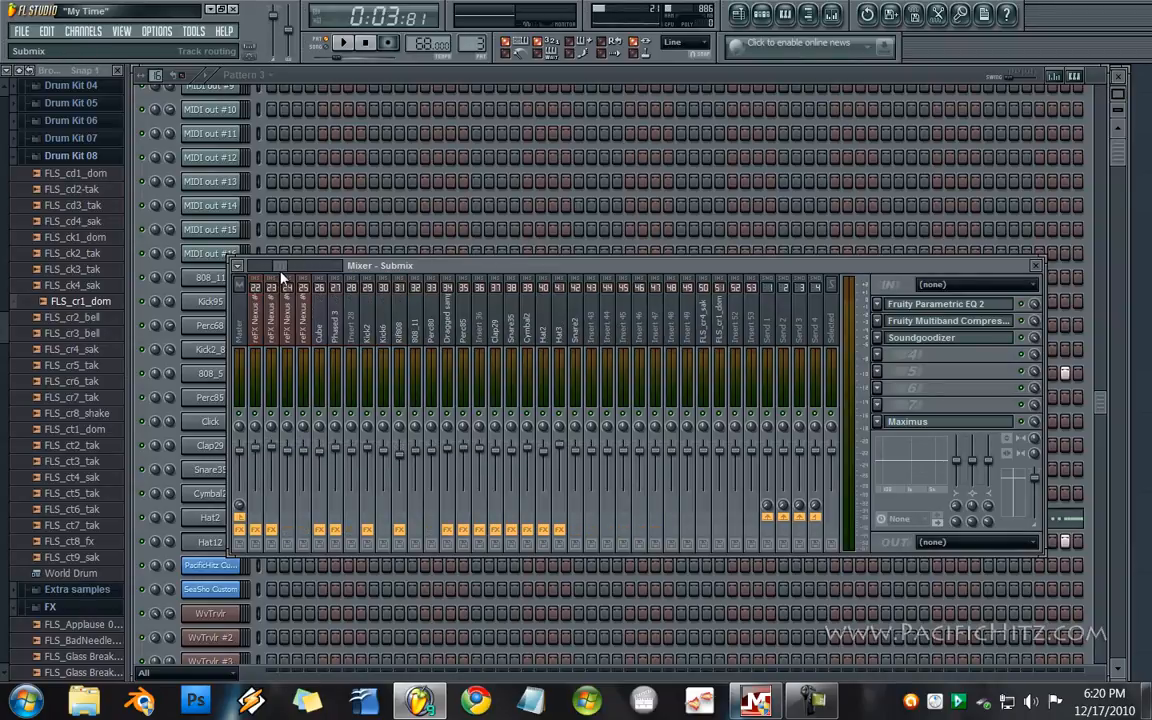
pyautogui.moveTo(282, 278); pyautogui.dragTo(285, 280)
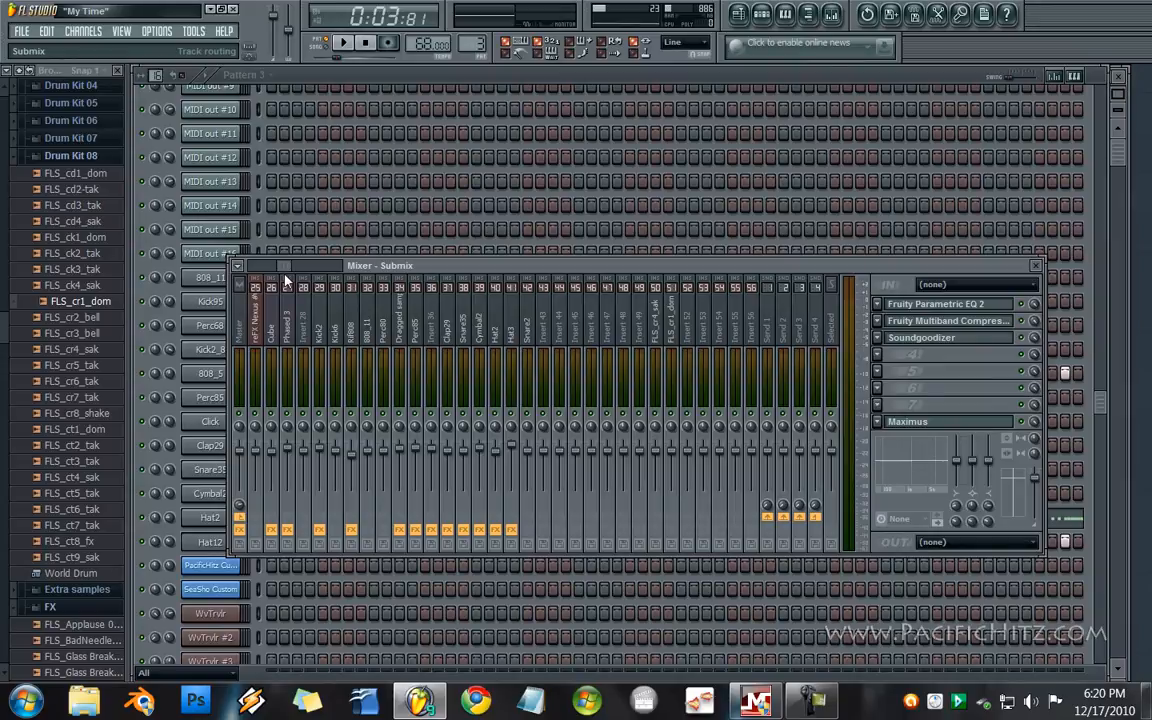
# - Inspect the effects and routing of the drum tracks from Kick6 to Hat3 one by one, ending on the empty Insert 45
pyautogui.click(386, 305)
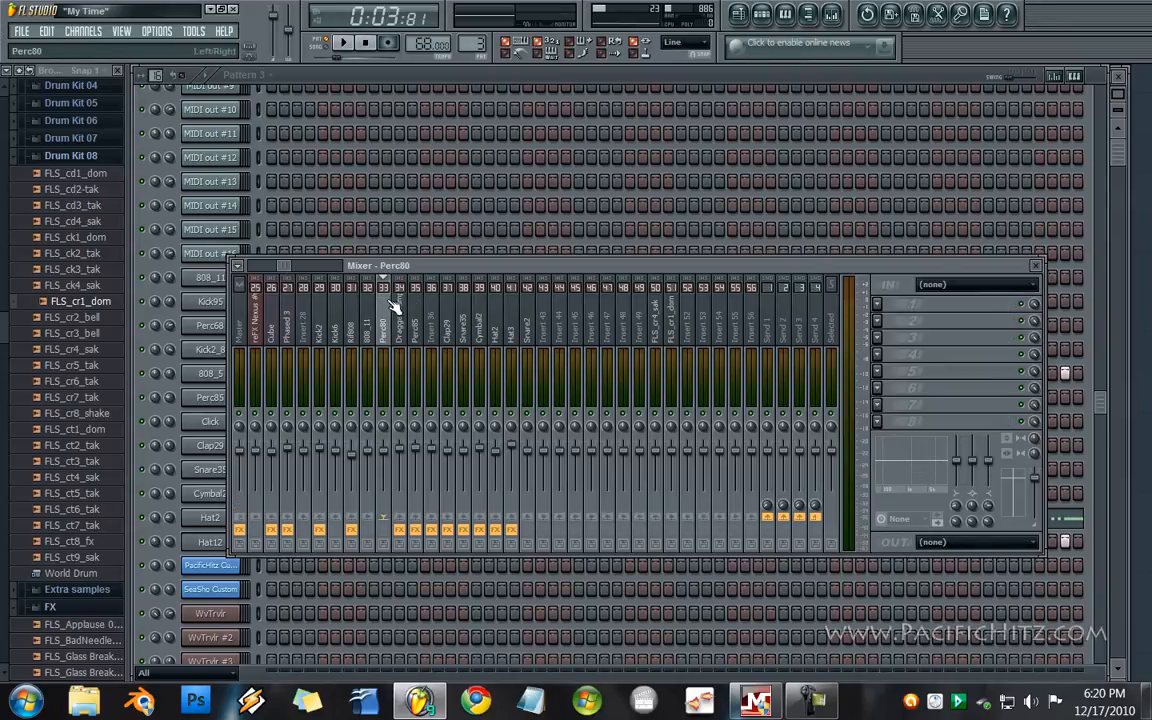
pyautogui.click(484, 314)
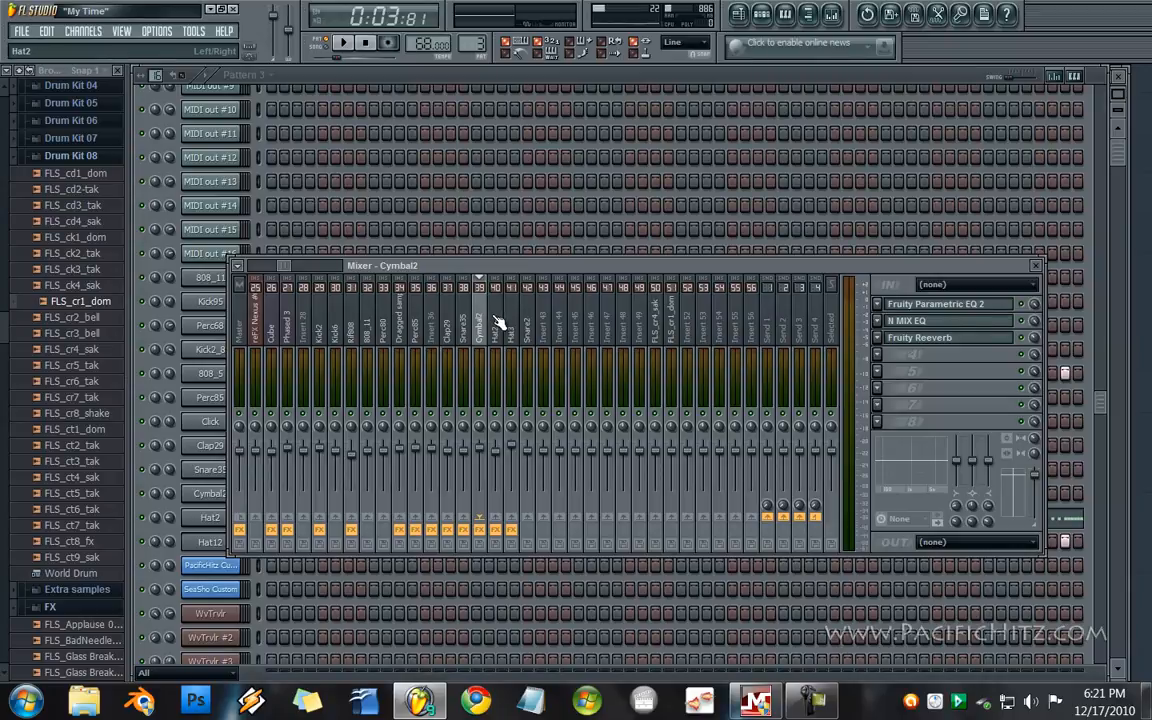
pyautogui.click(496, 322)
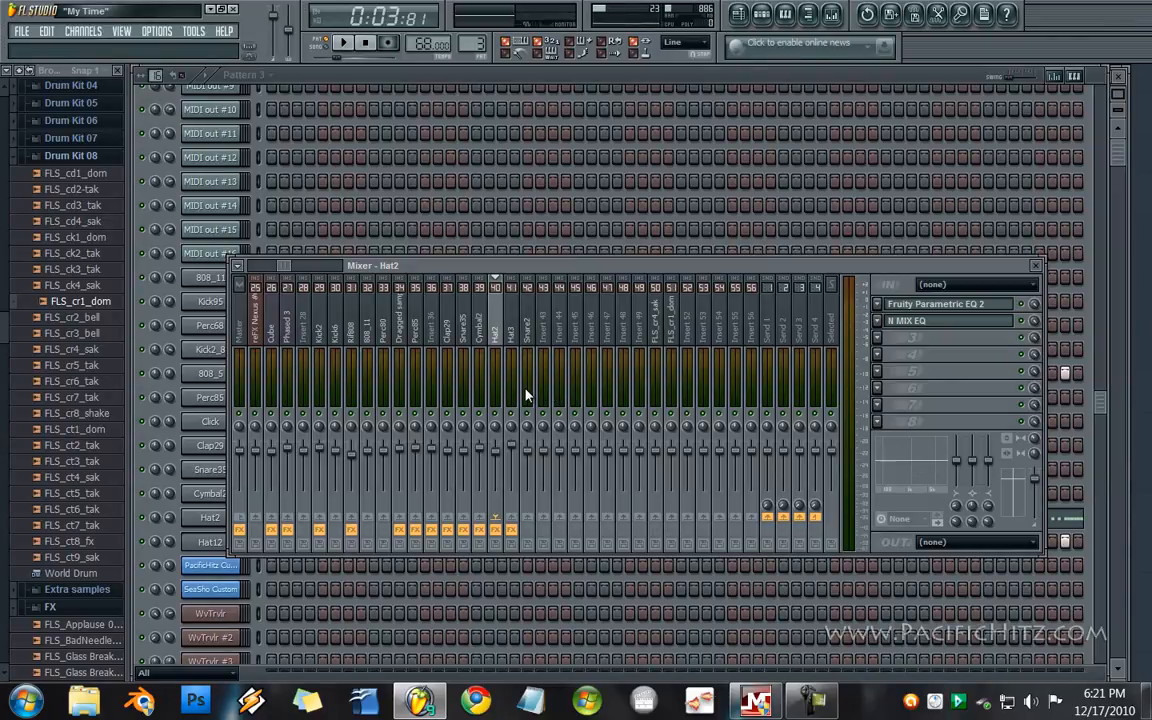
pyautogui.click(476, 336)
pyautogui.click(411, 343)
pyautogui.click(401, 345)
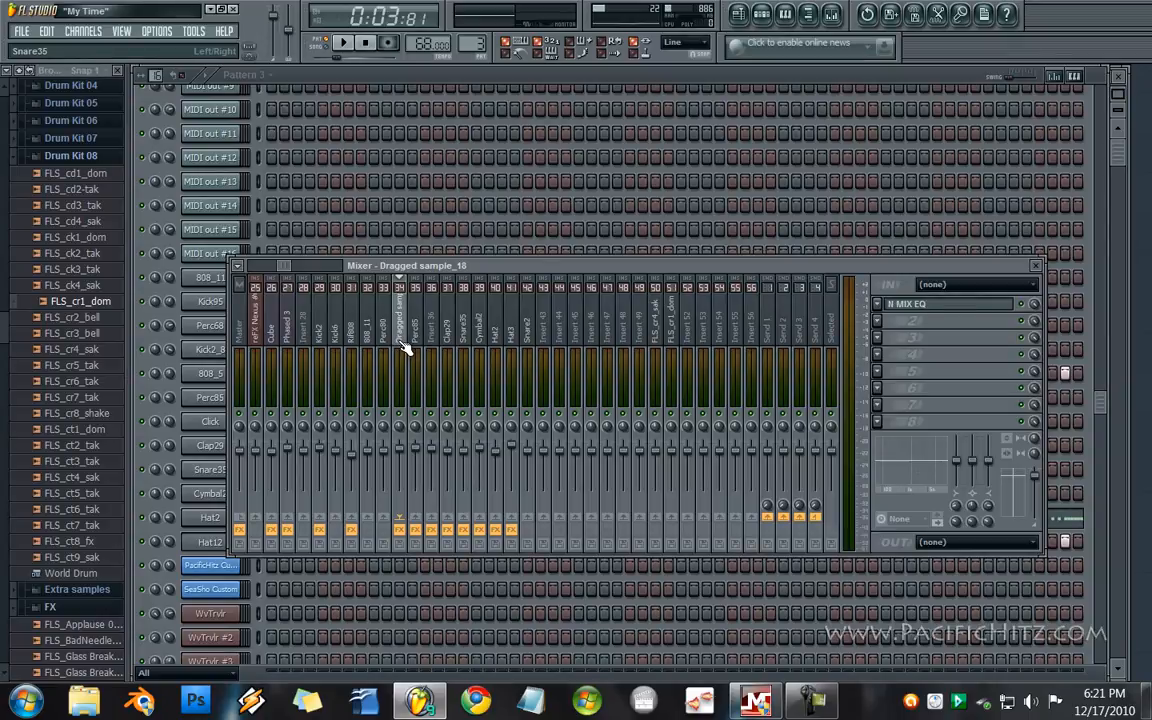
pyautogui.click(342, 355)
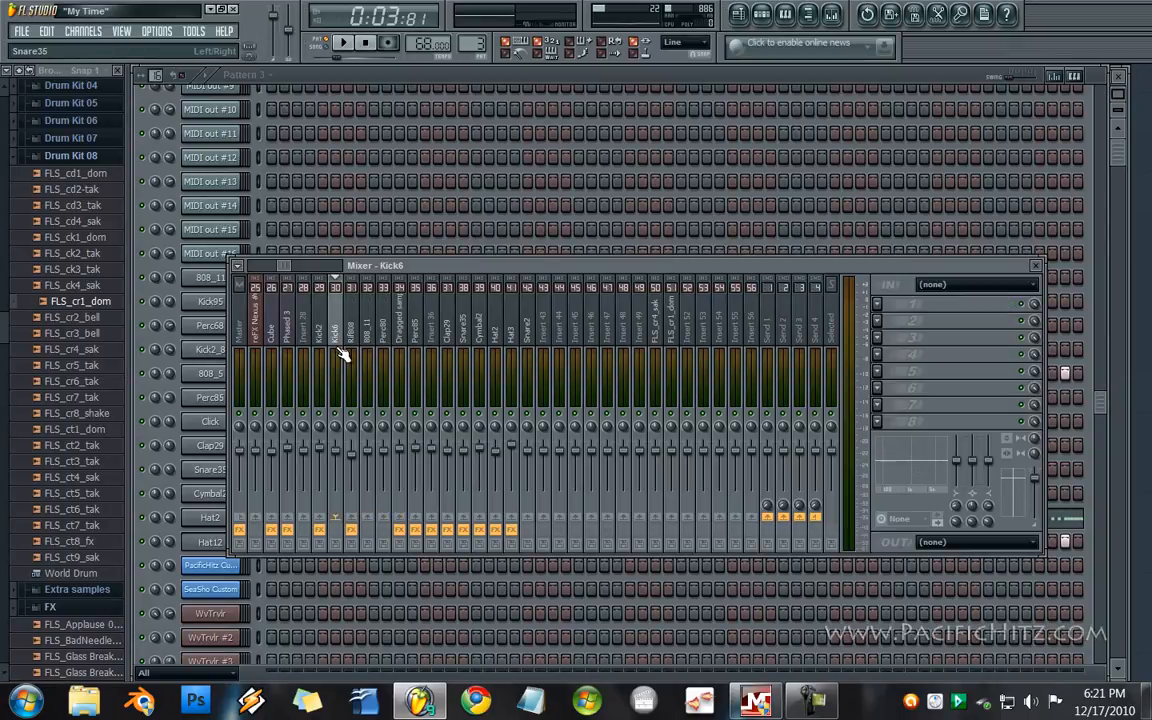
pyautogui.click(402, 353)
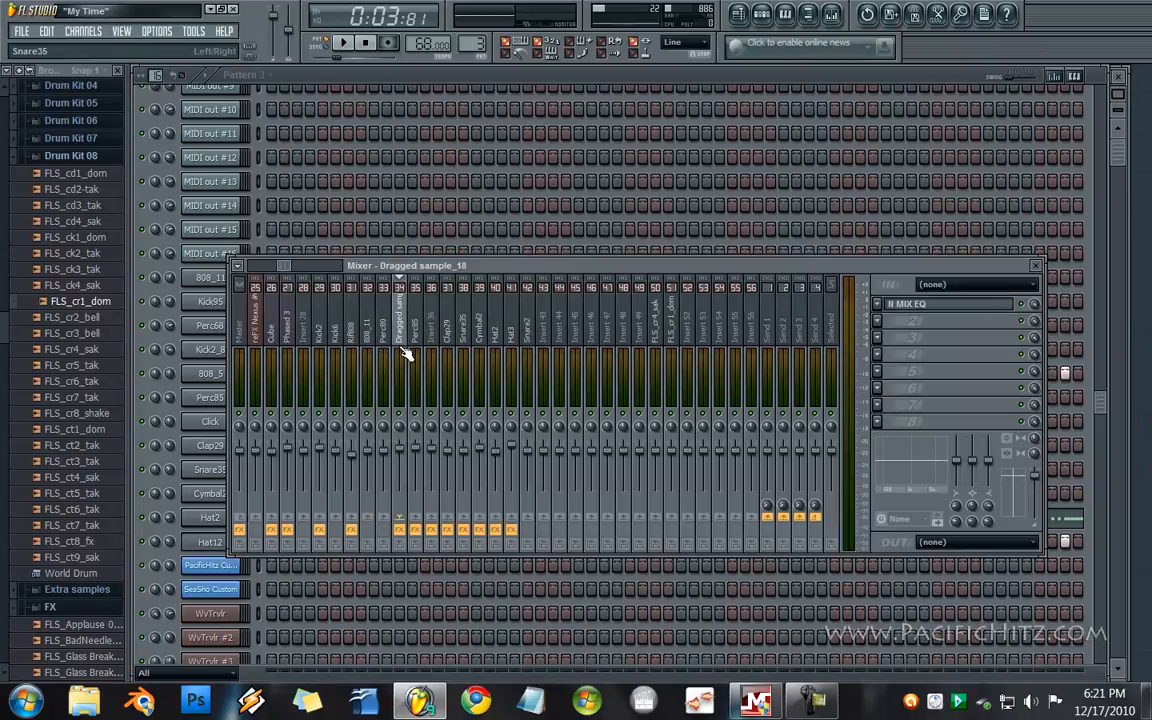
pyautogui.click(419, 352)
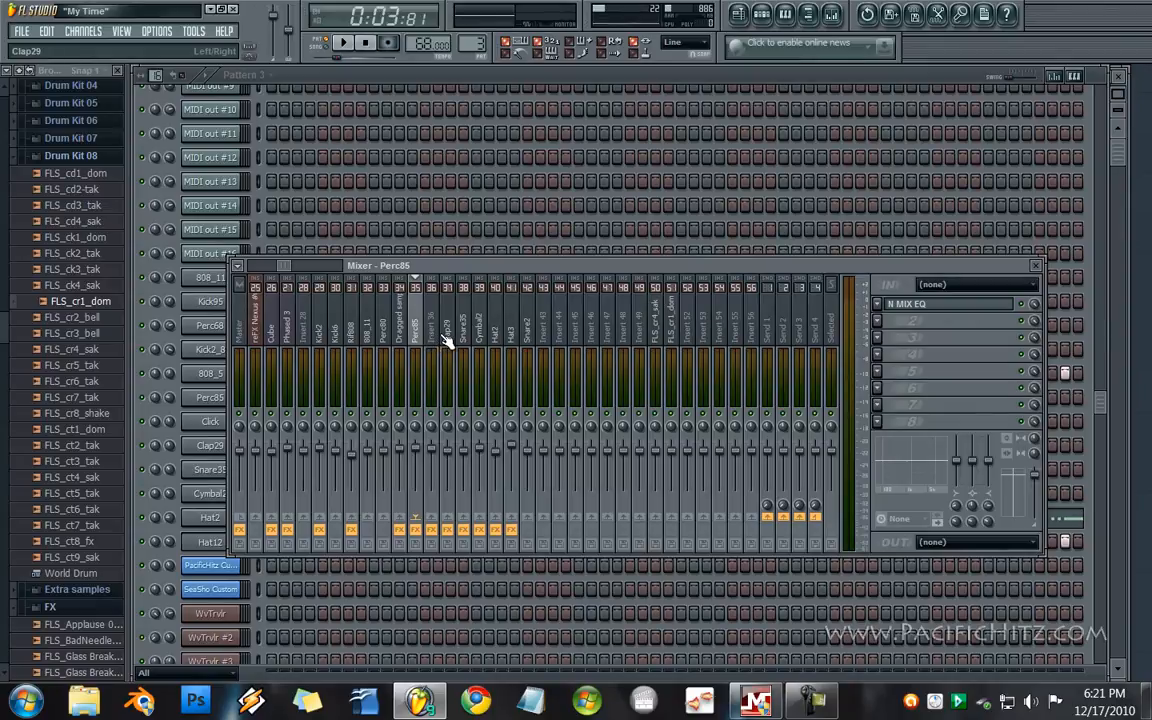
pyautogui.click(447, 340)
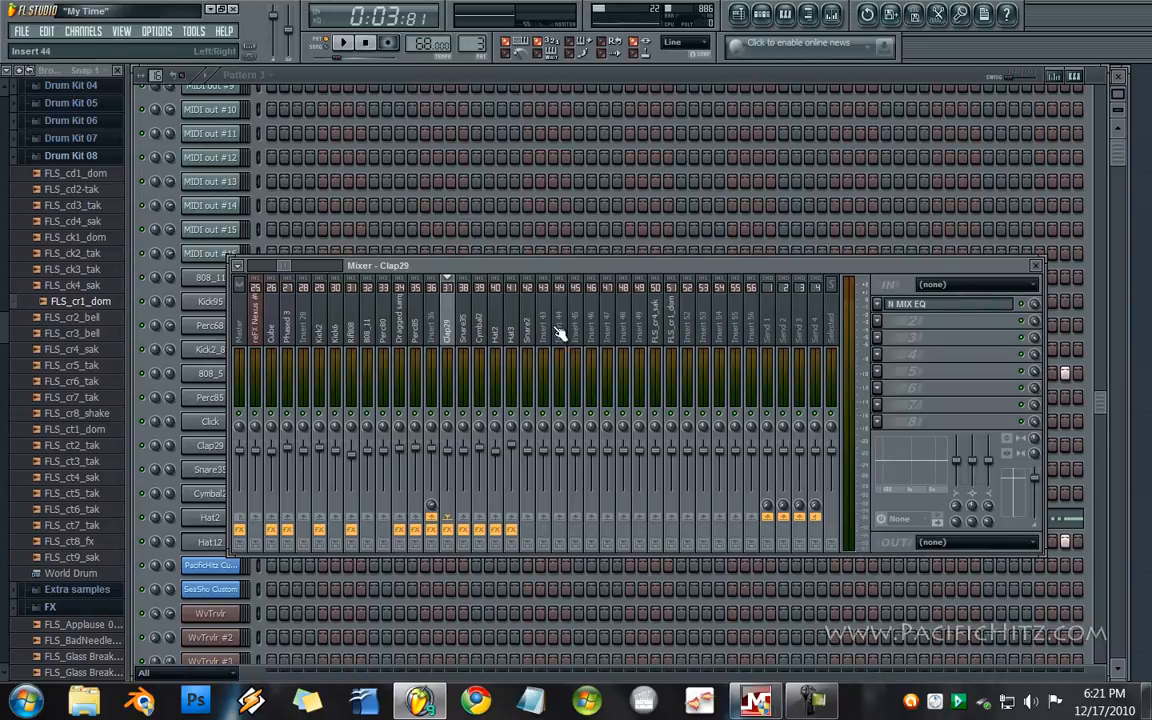
pyautogui.click(515, 328)
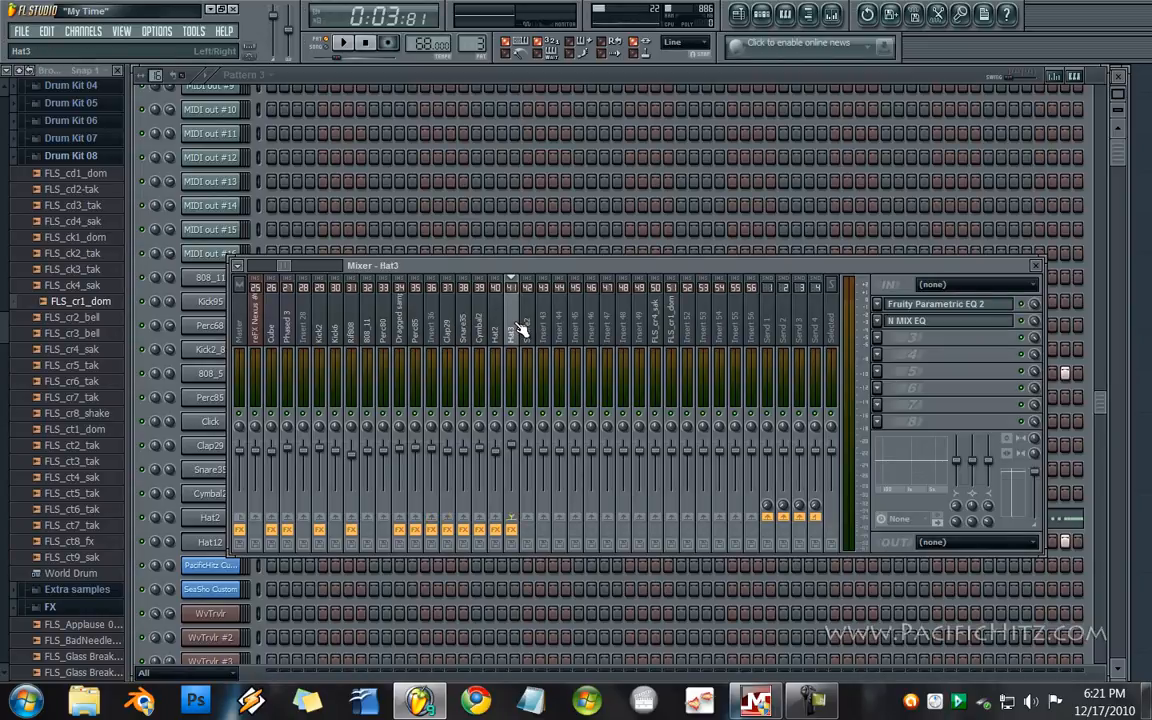
pyautogui.click(578, 328)
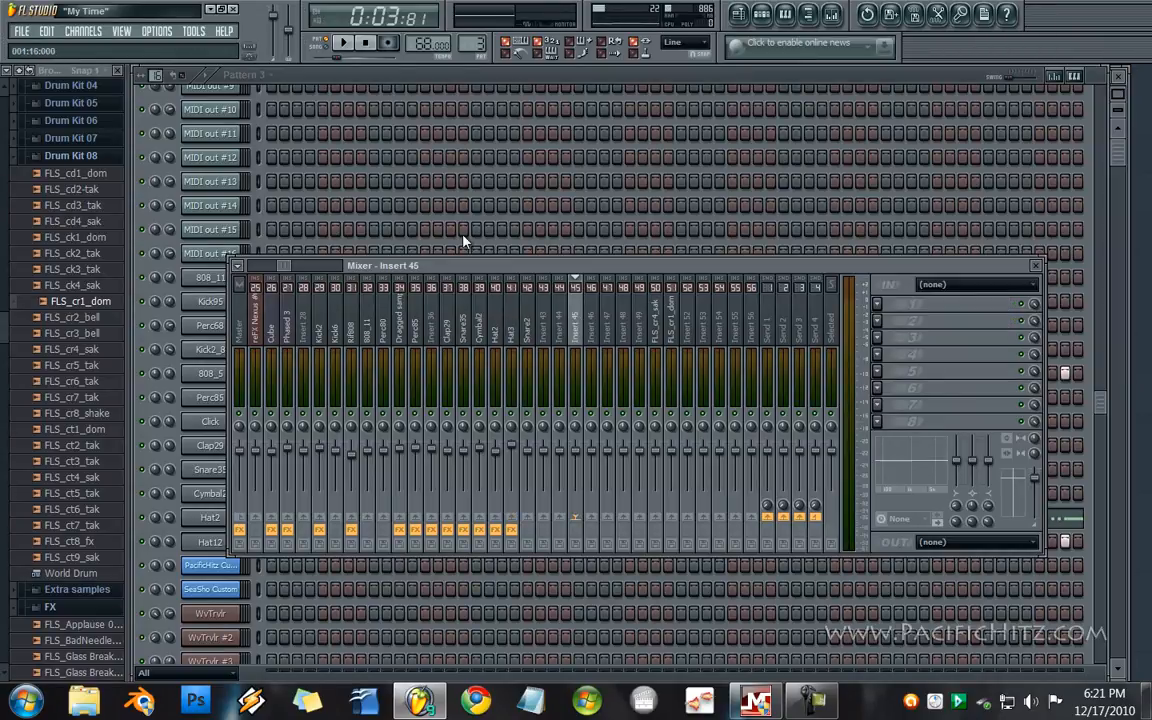
# - Play Pattern 3, examine the meters of the drum tracks and both Submix tracks, and stop playback
pyautogui.click(344, 46)
pyautogui.click(493, 313)
pyautogui.click(448, 306)
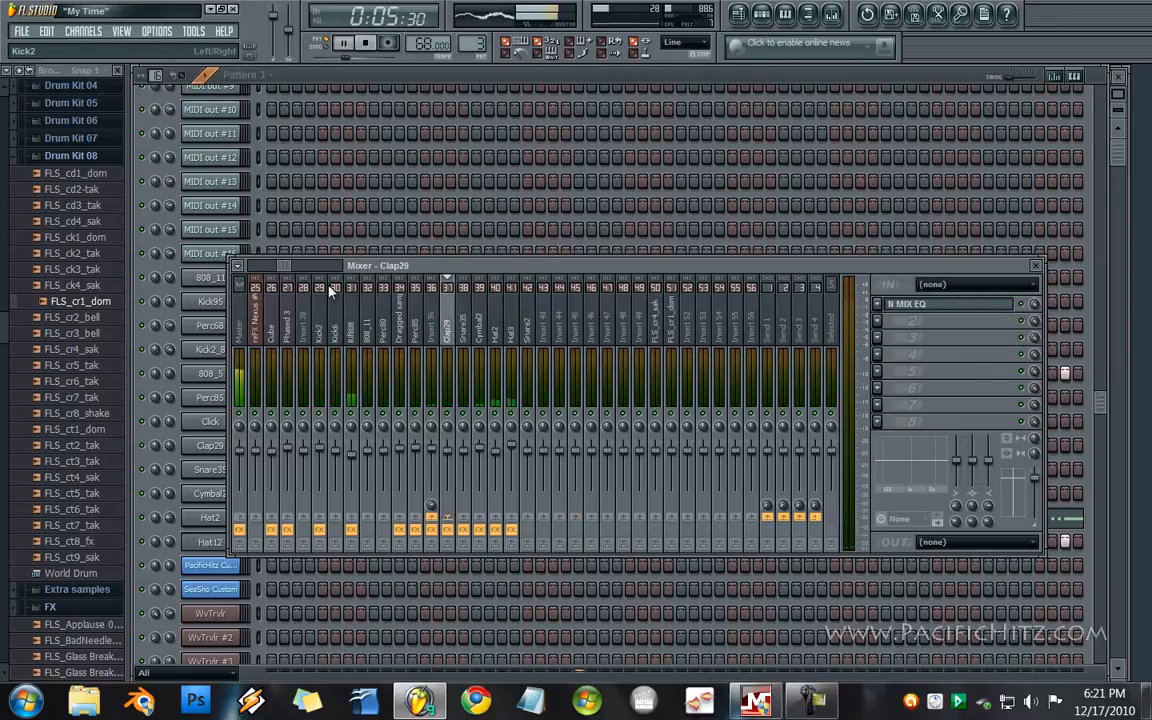
pyautogui.moveTo(285, 266); pyautogui.dragTo(250, 267)
pyautogui.click(257, 309)
pyautogui.click(268, 318)
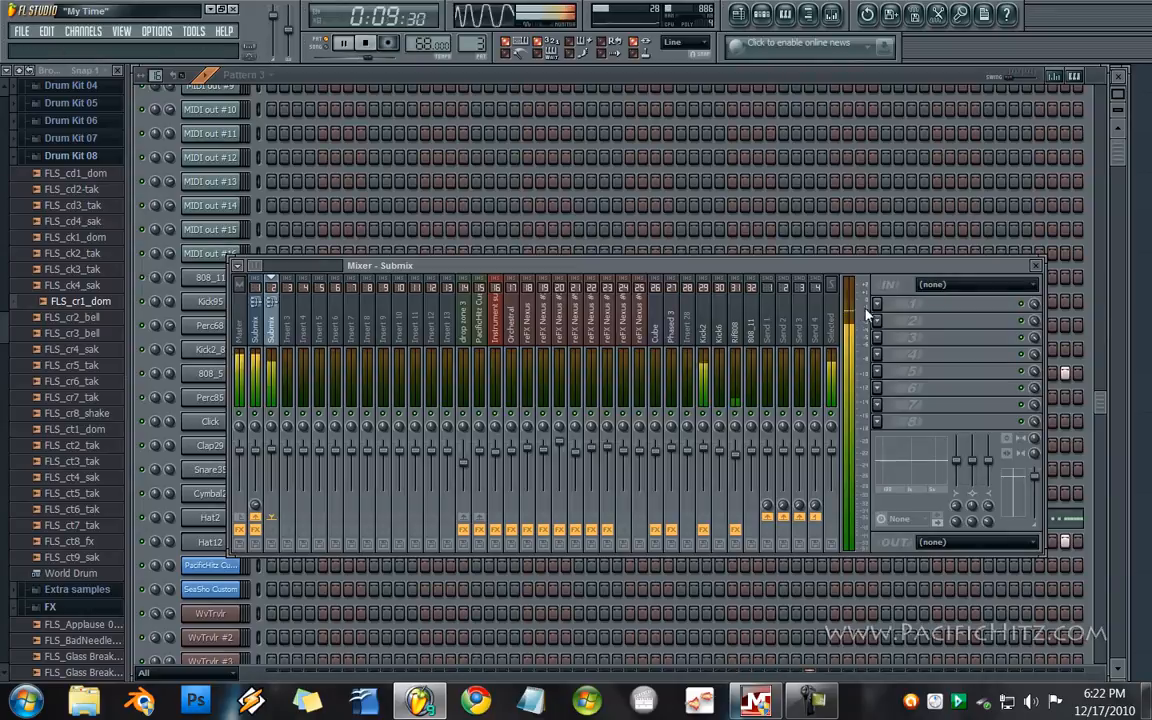
pyautogui.click(367, 43)
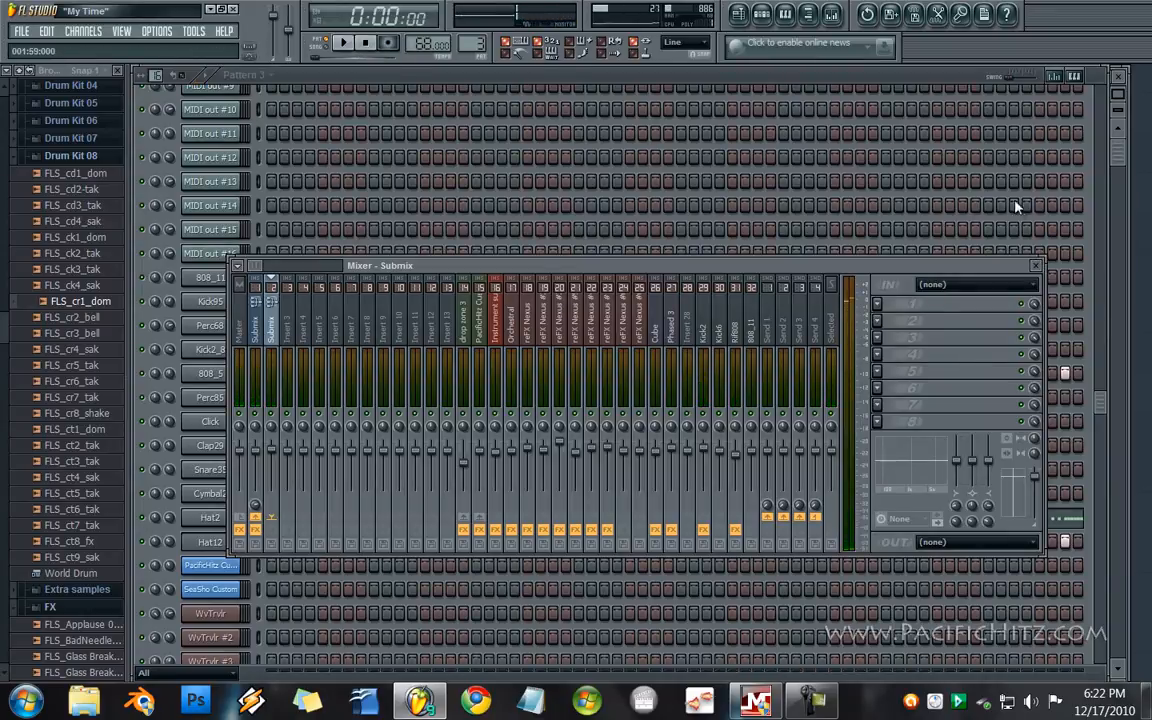
# - Switch the active pattern to Pattern 1 and bring up its instrument channels at the start of the channel rack
pyautogui.press('F5')
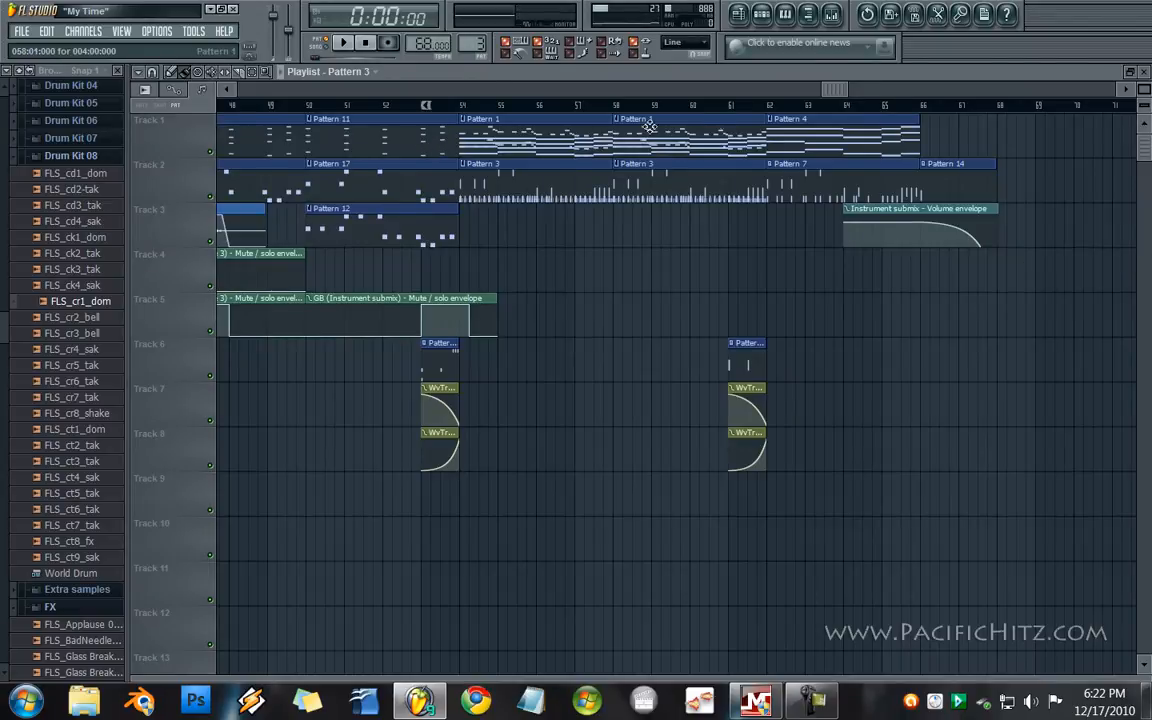
pyautogui.moveTo(483, 43)
pyautogui.mouseDown()
pyautogui.moveTo(484, 33)
pyautogui.moveTo(484, 46)
pyautogui.mouseUp()
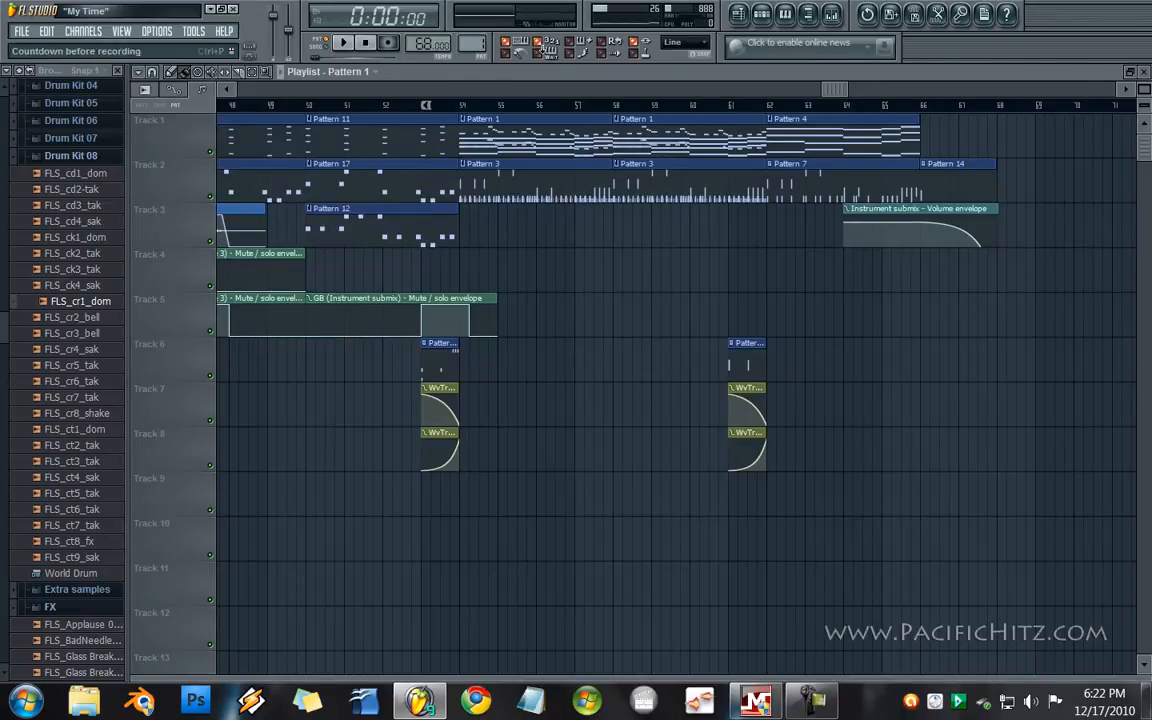
pyautogui.click(1144, 72)
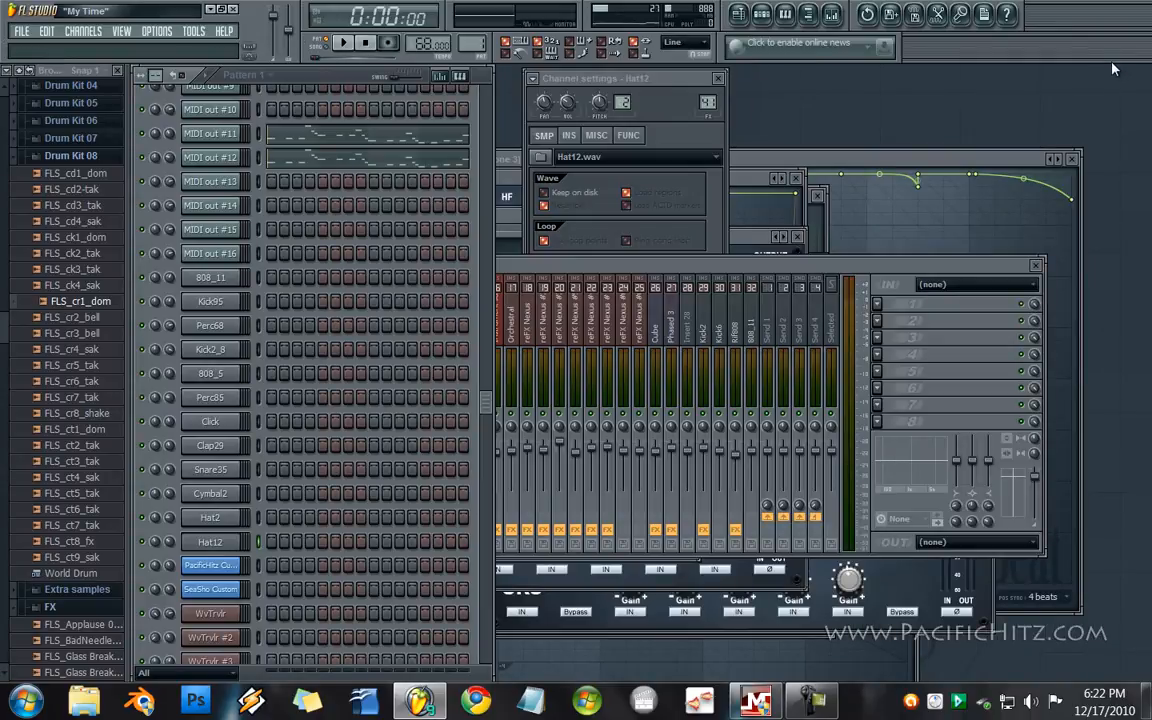
pyautogui.click(858, 263)
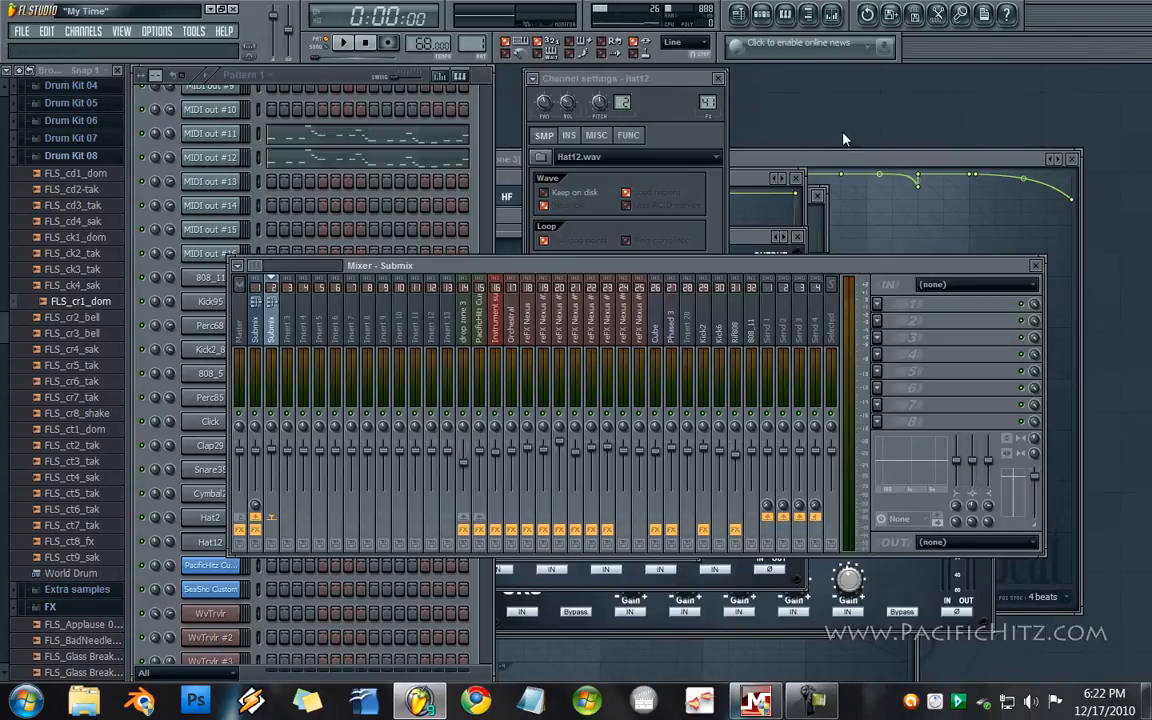
pyautogui.press('F5')
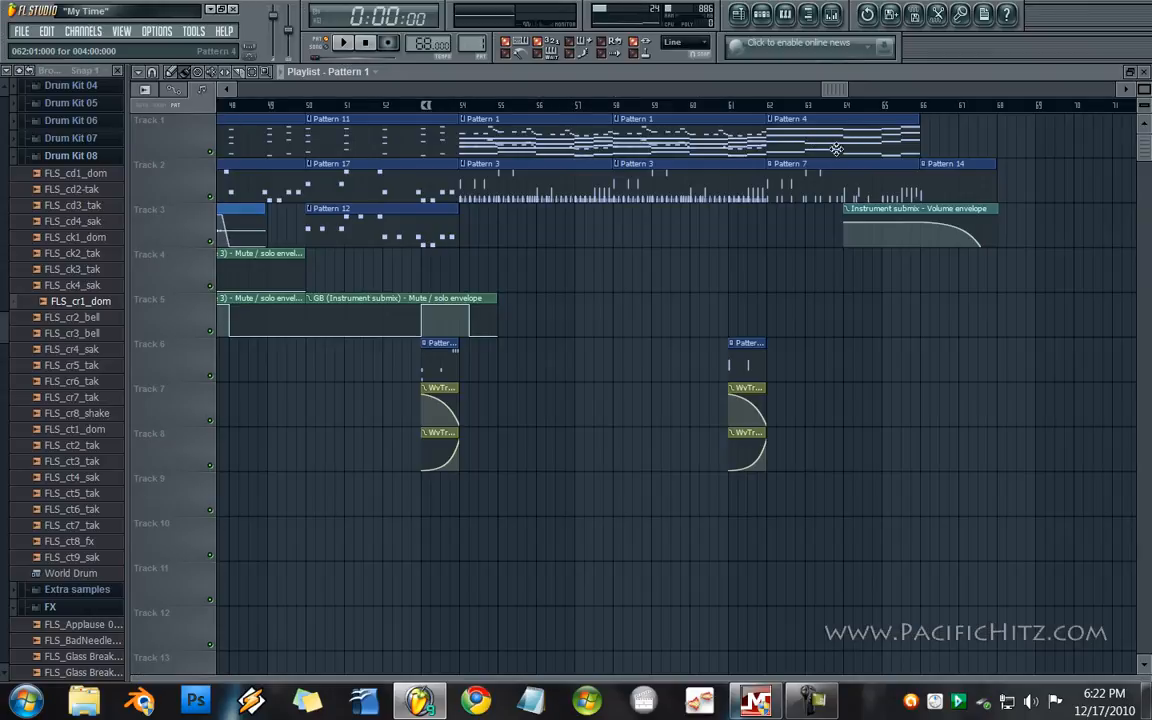
pyautogui.press('F5')
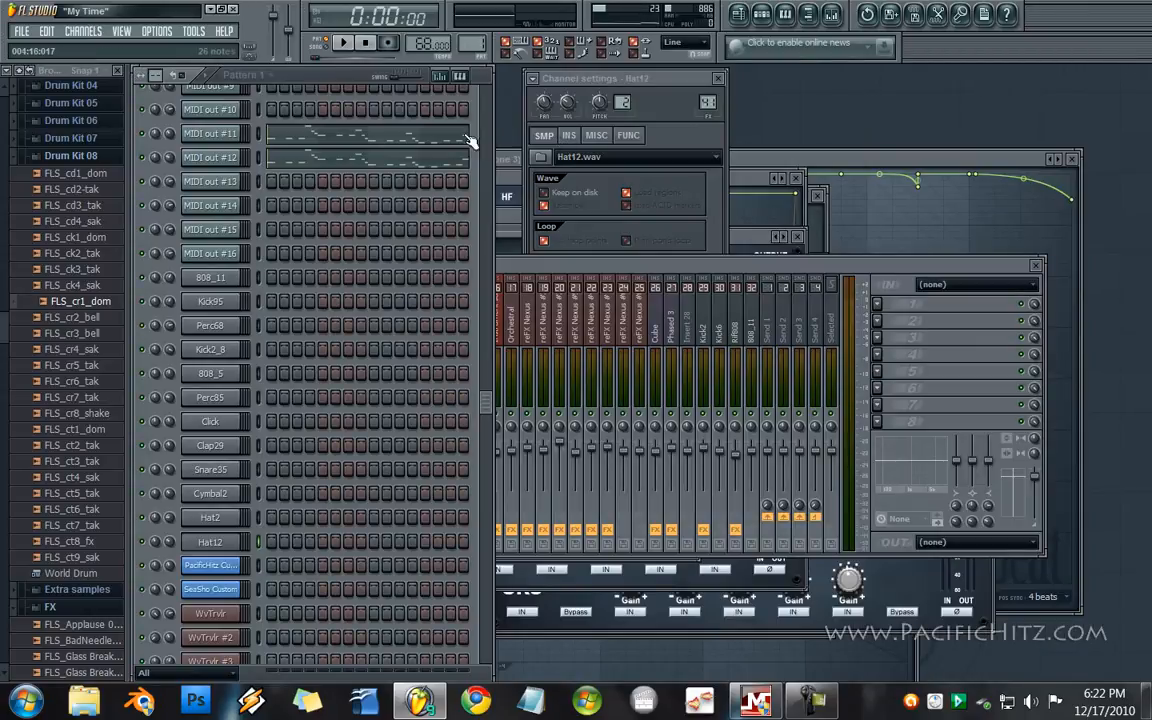
pyautogui.scroll(10, 424, 149)
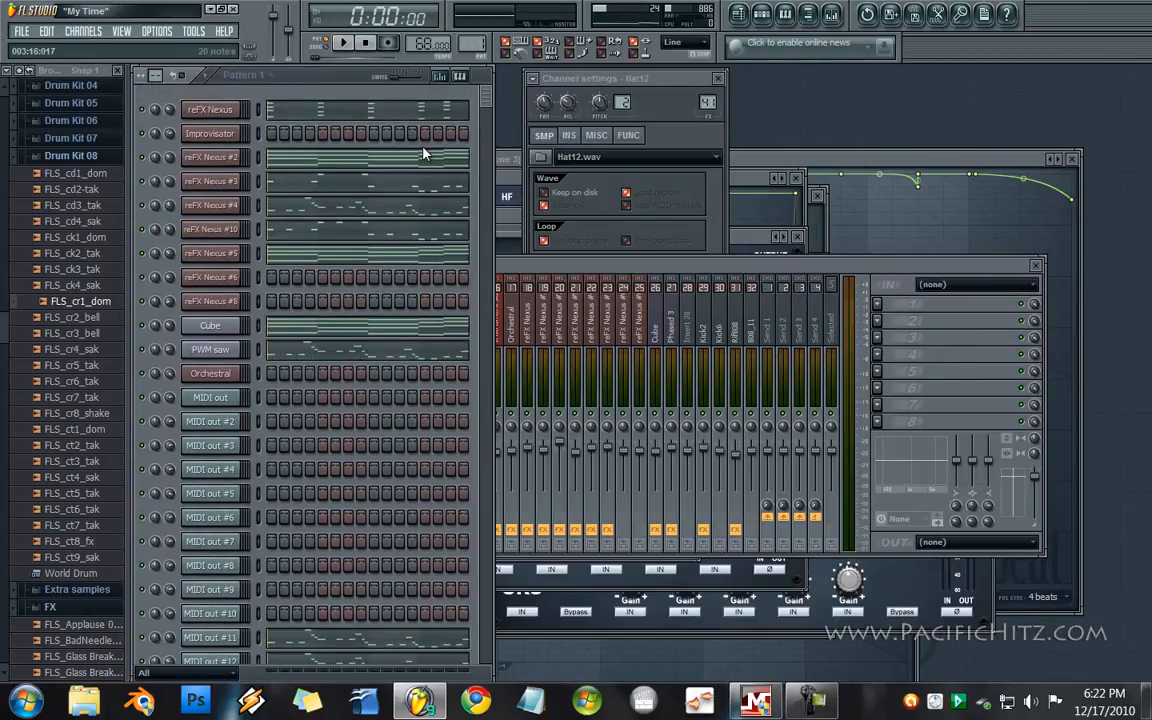
# - Play Pattern 1 and examine the meters of the instrument tracks and the submixes in the mixer
pyautogui.click(344, 44)
pyautogui.click(620, 268)
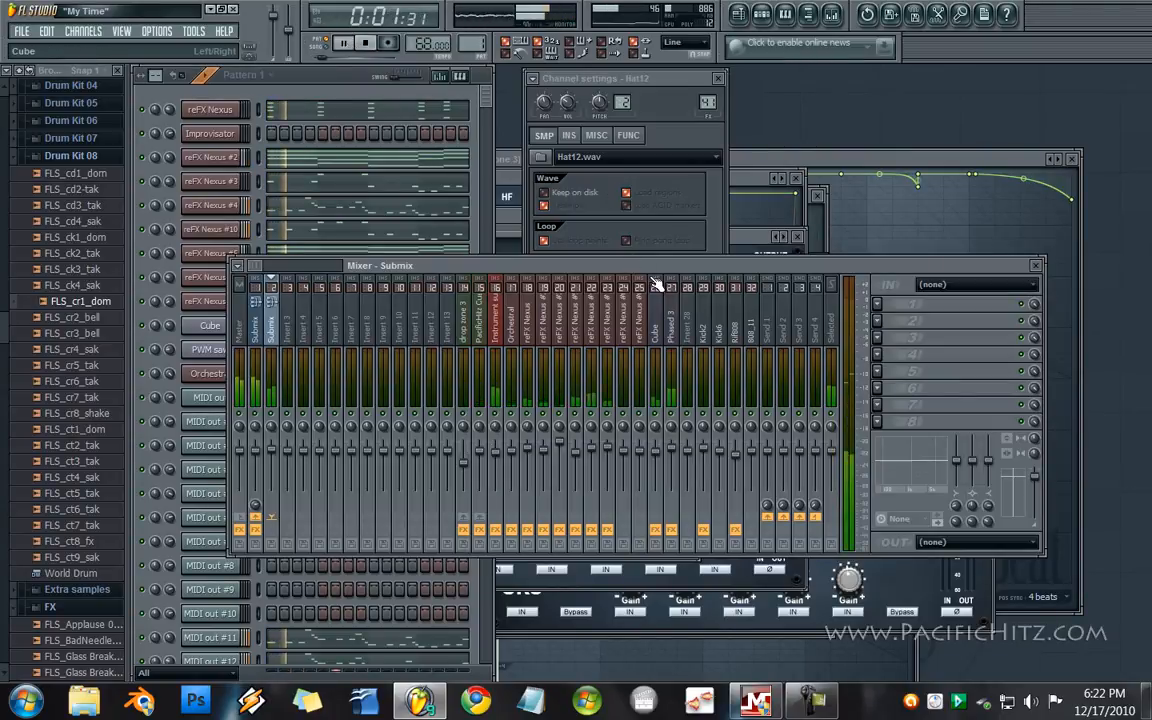
pyautogui.moveTo(257, 266); pyautogui.dragTo(270, 266)
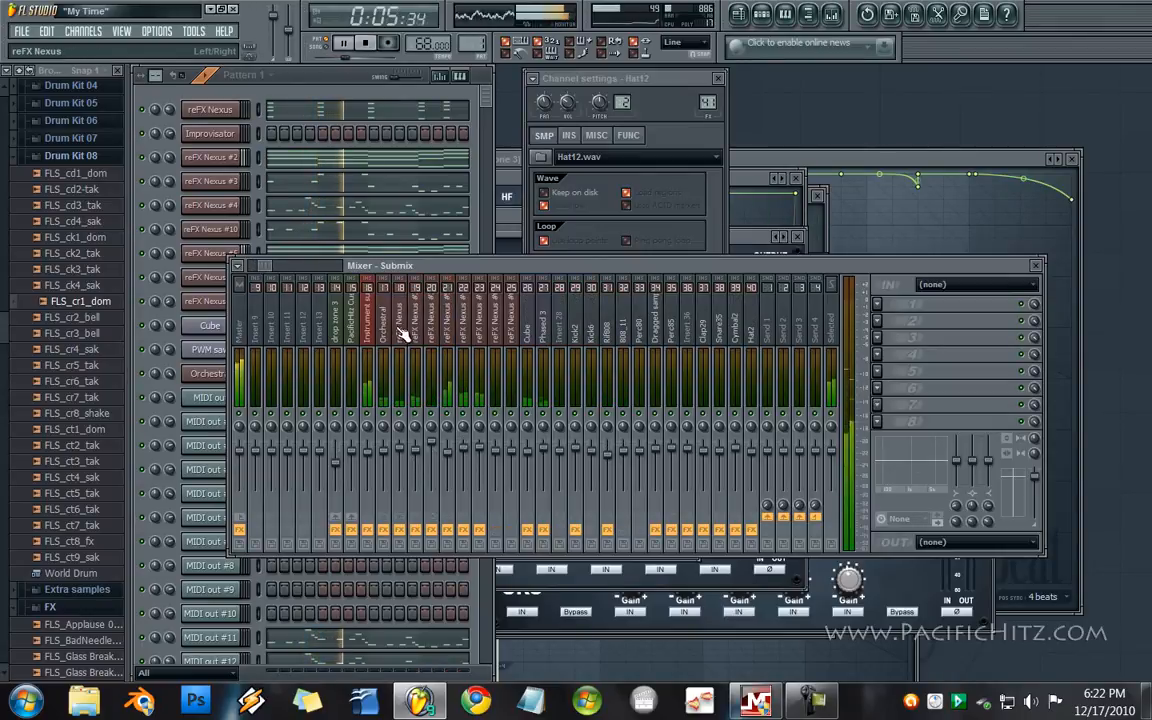
pyautogui.moveTo(262, 266); pyautogui.dragTo(252, 266)
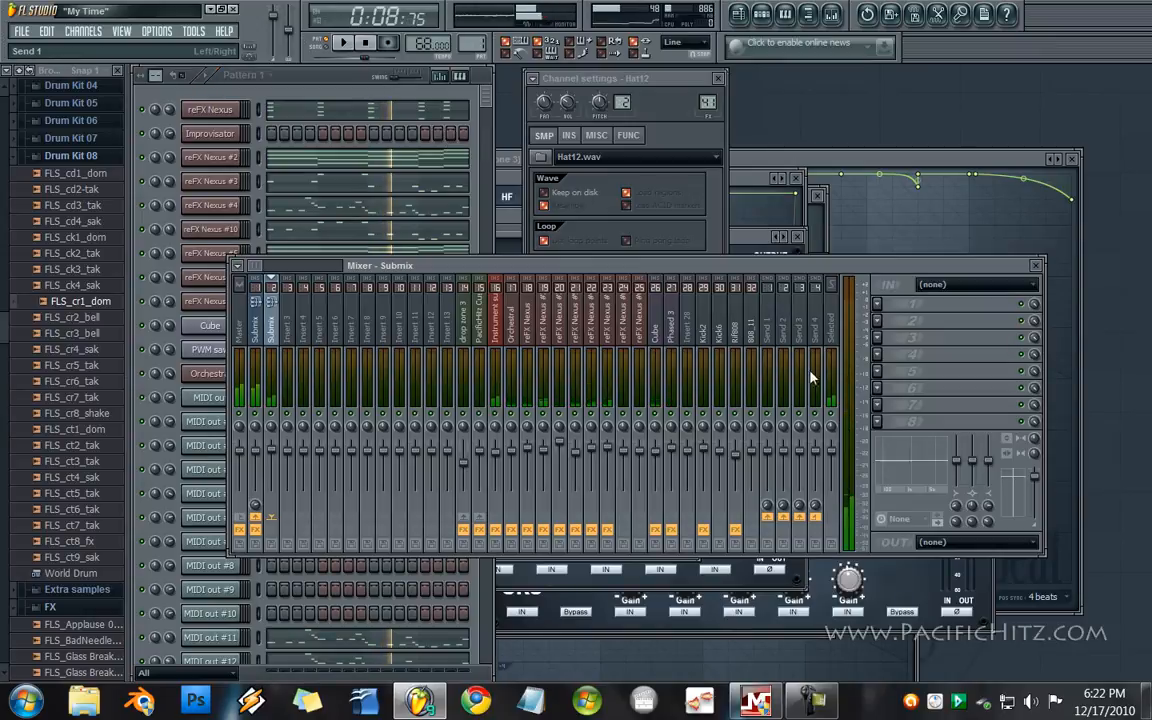
# - Pause playback and compare the effect chains and routing of the first and second Submix tracks
pyautogui.click(260, 312)
pyautogui.moveTo(499, 332); pyautogui.dragTo(257, 334)
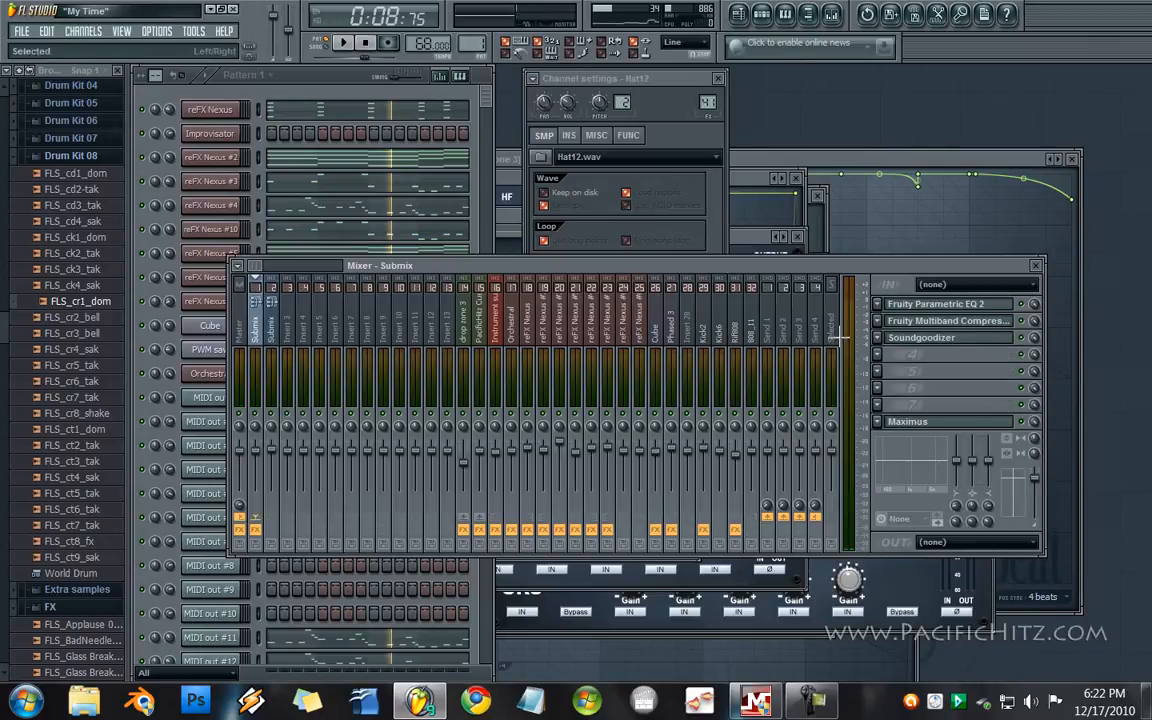
pyautogui.click(271, 310)
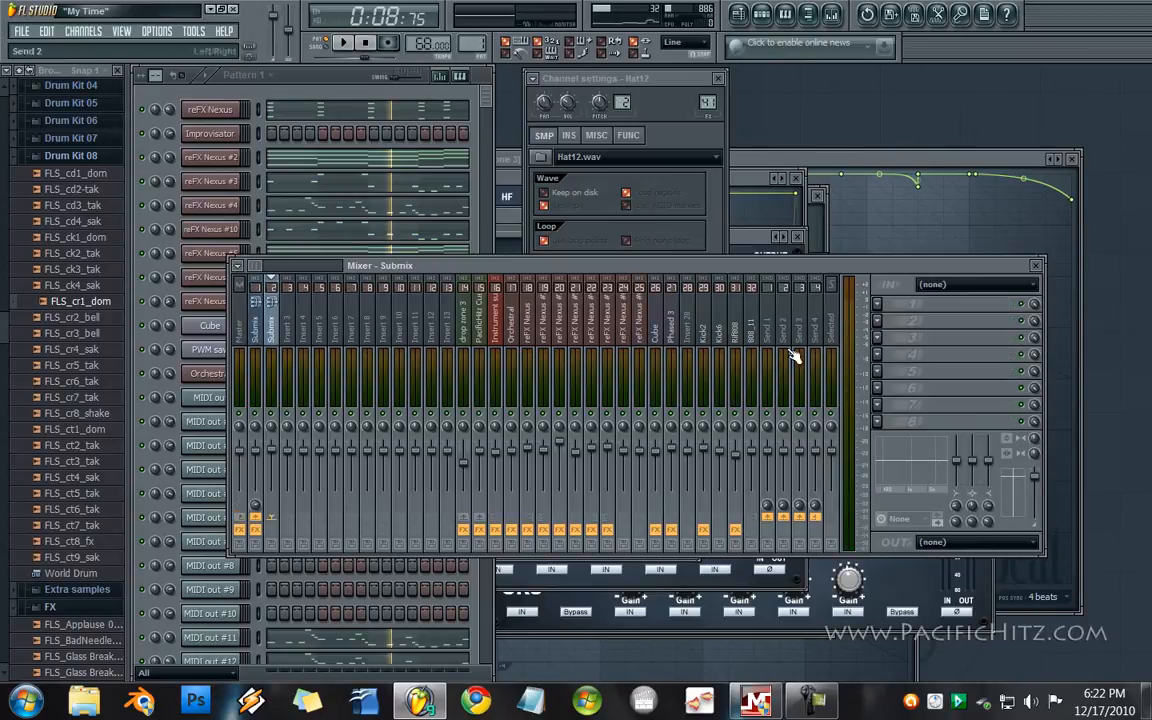
# - Play Pattern 1 briefly, pause it, and inspect the effect slots and routing of both Submix tracks
pyautogui.click(358, 46)
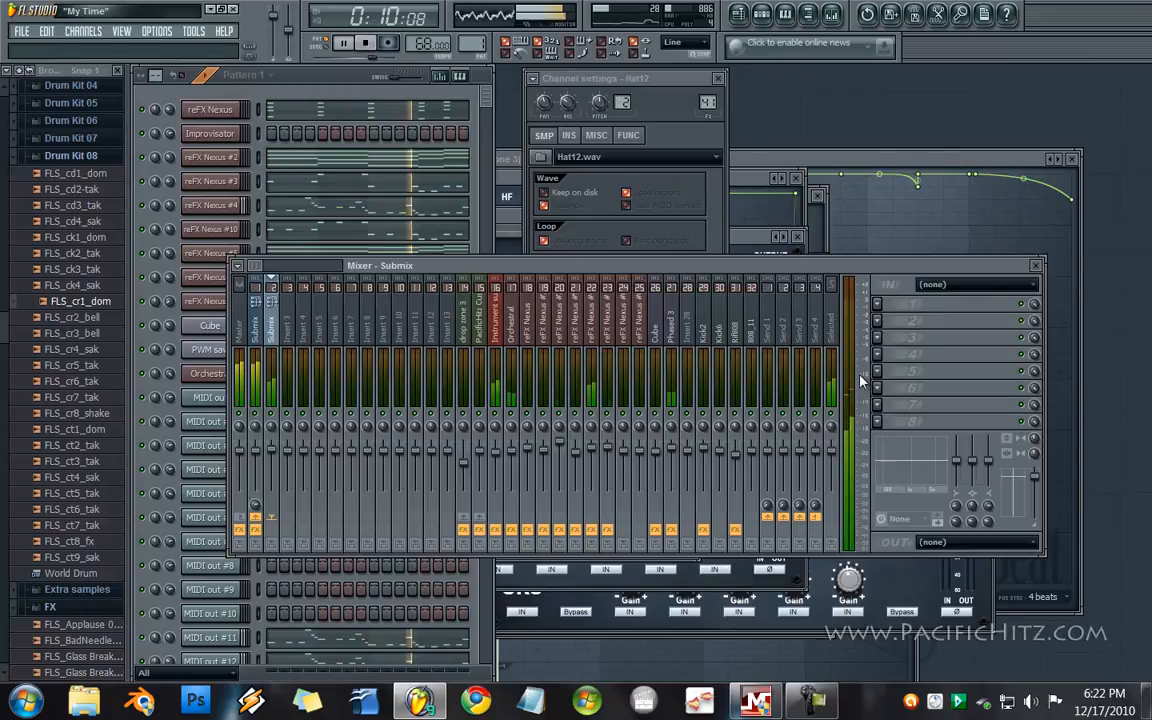
pyautogui.click(343, 43)
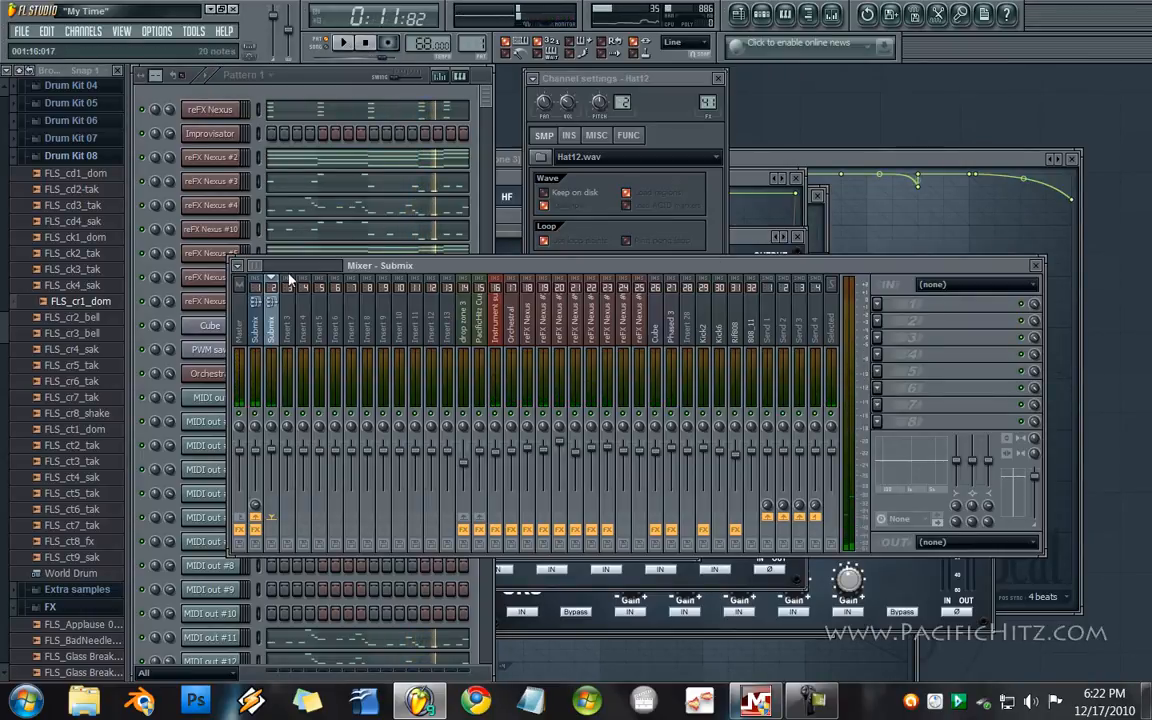
pyautogui.click(260, 333)
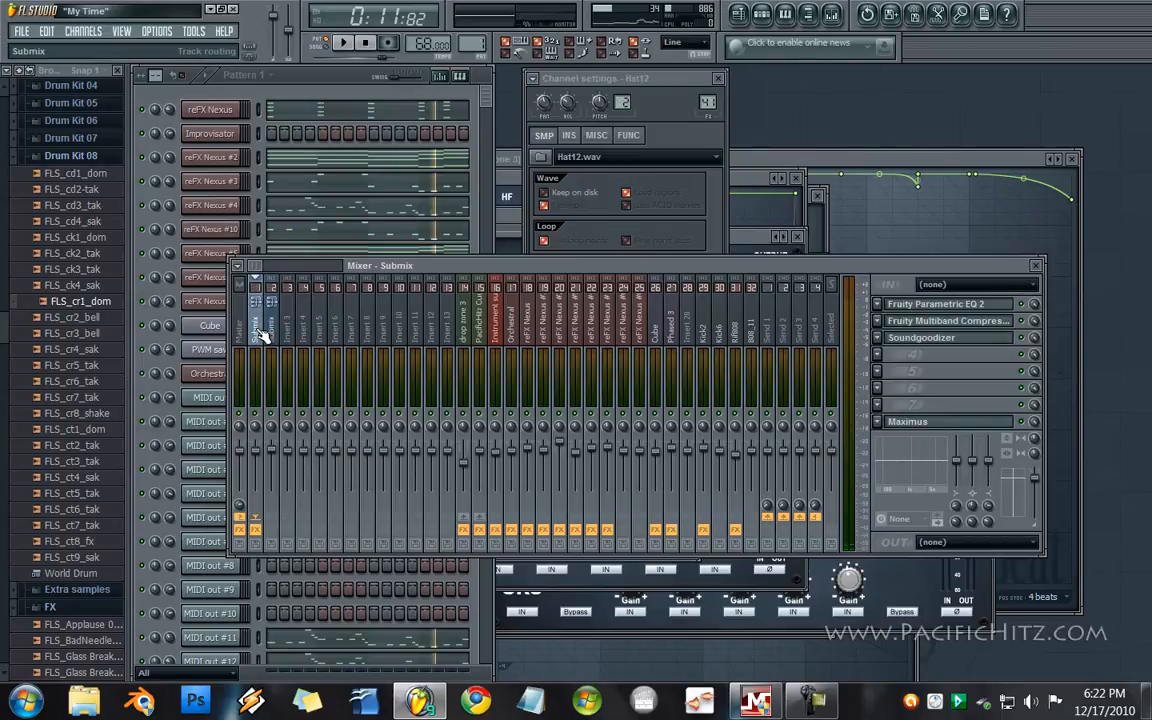
pyautogui.click(268, 322)
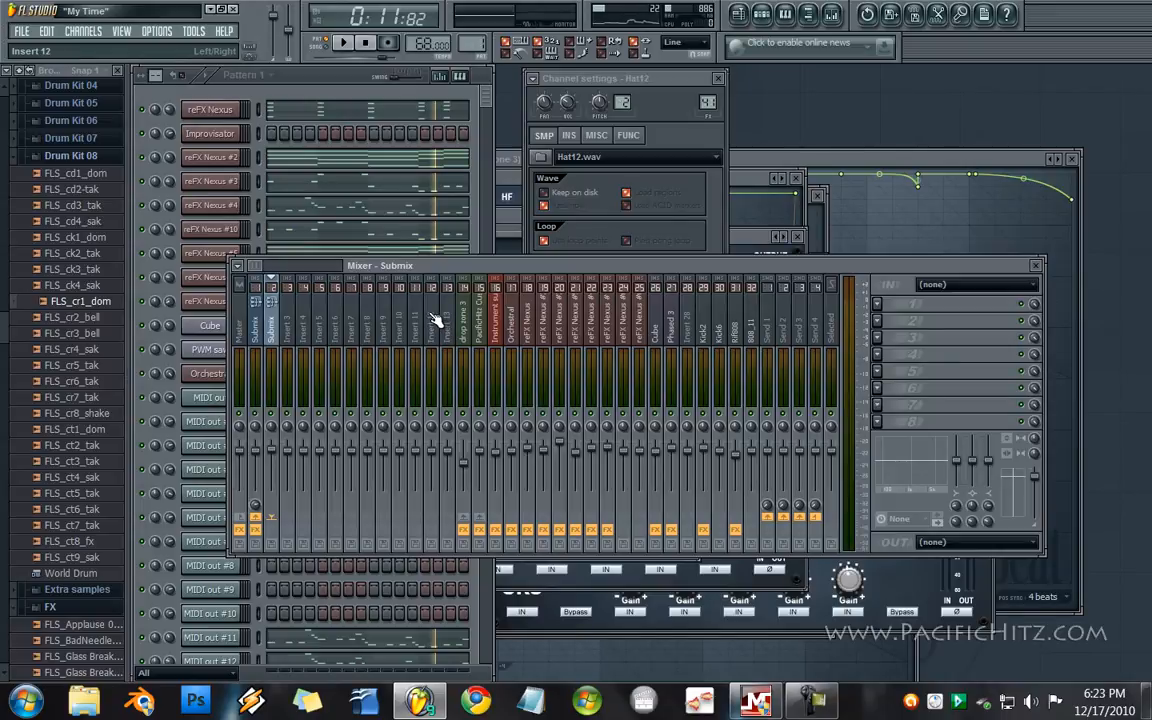
# - Inspect the reFX Nexus #2 track's effects, reselect the second Submix track, and play Pattern 1 briefly to check its meter
pyautogui.click(545, 340)
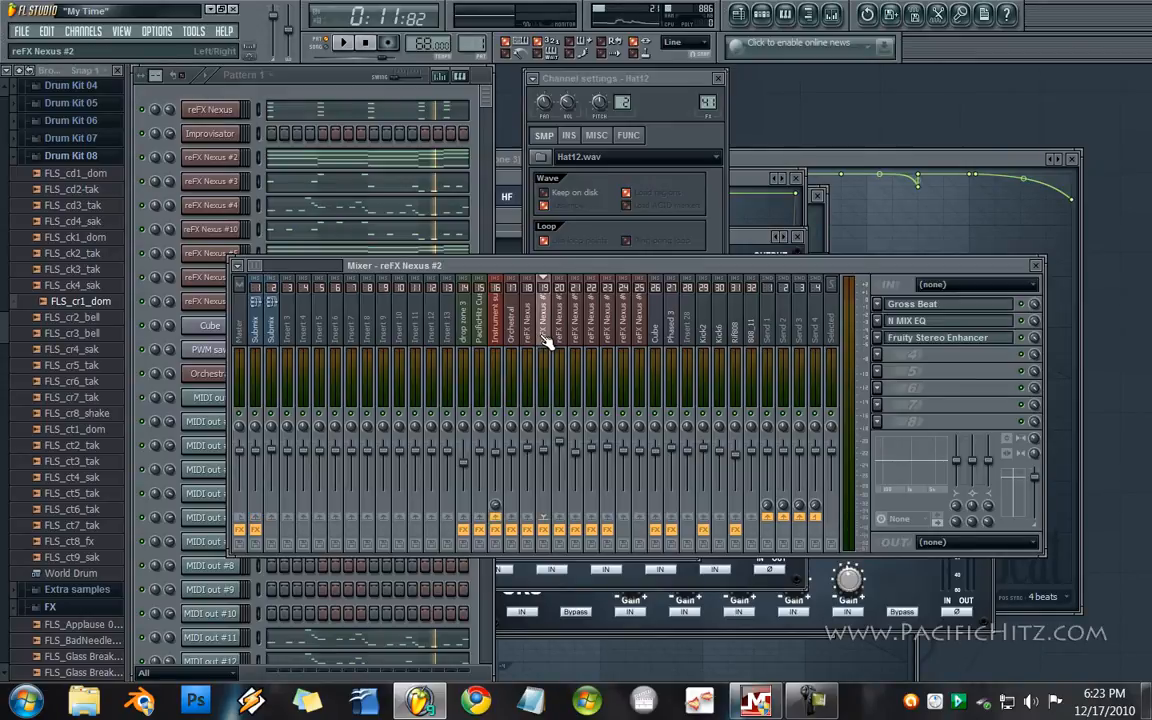
pyautogui.click(266, 330)
pyautogui.press('space')
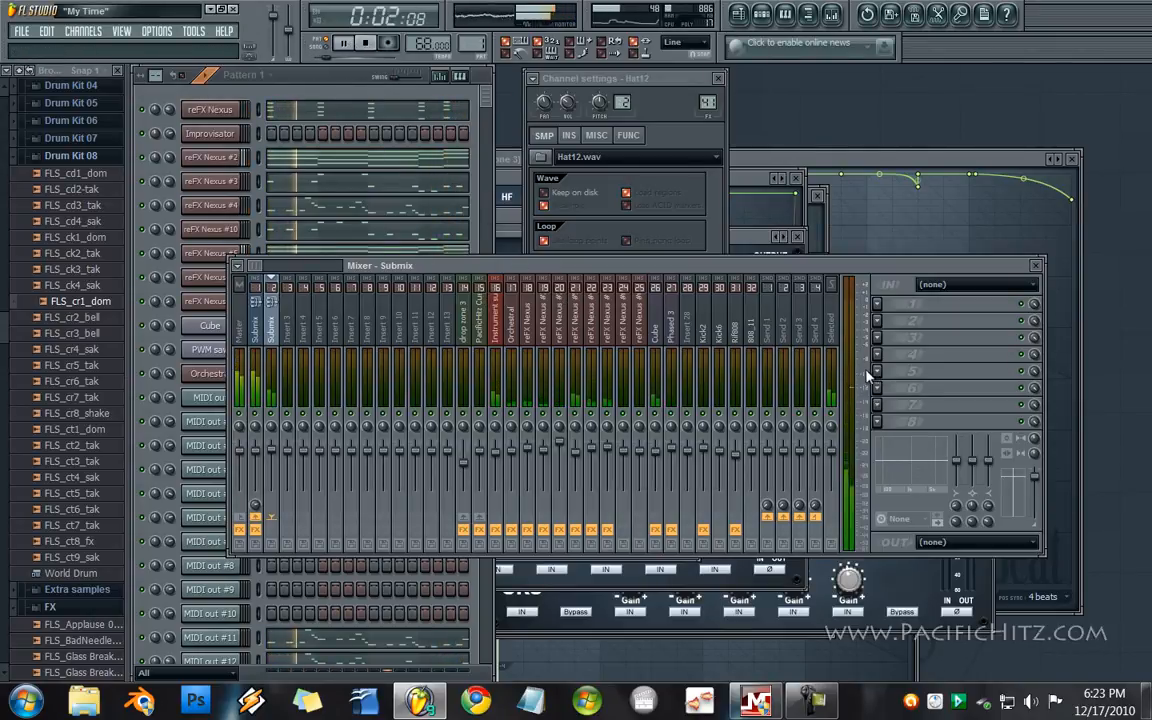
pyautogui.press('space')
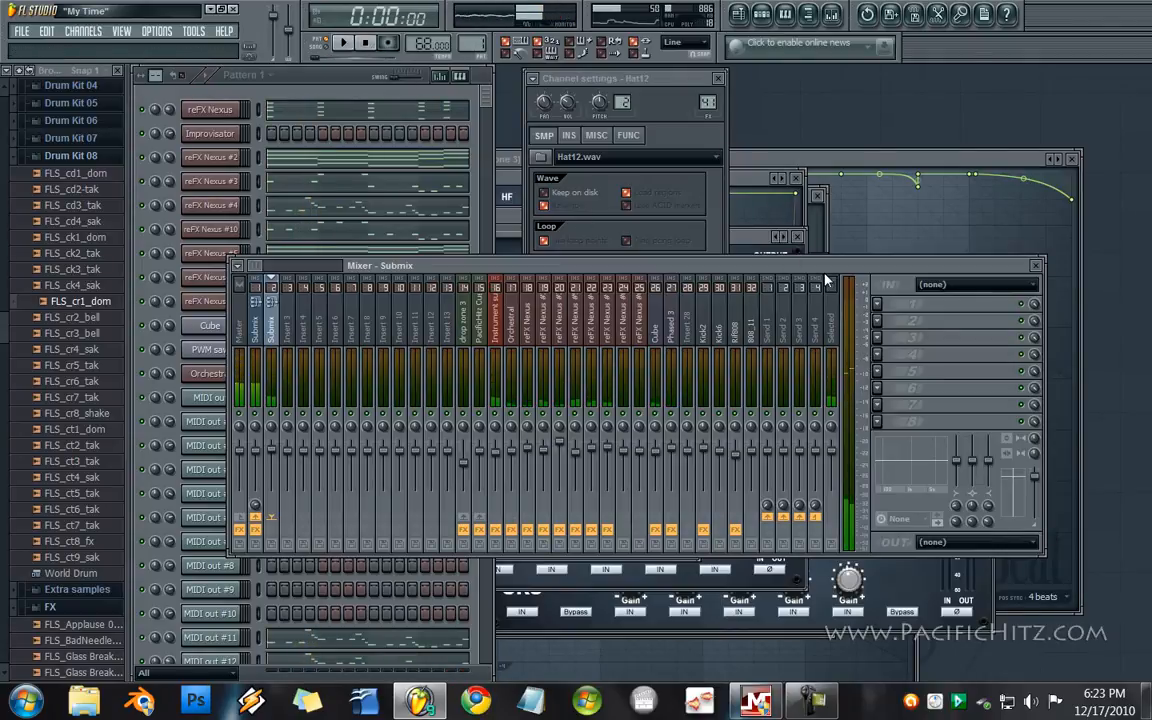
# - Examine the instrument tracks from Orchestral to reFX Nexus #10 in the mixer against their channels in the channel rack
pyautogui.click(598, 305)
pyautogui.click(513, 295)
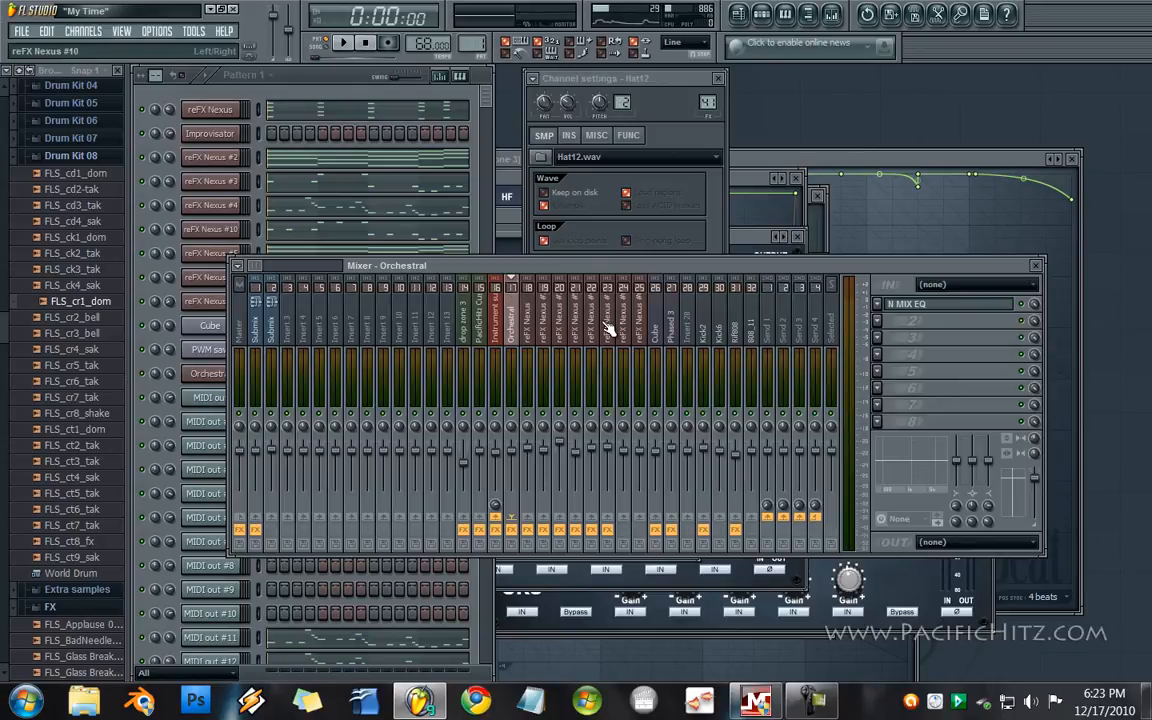
pyautogui.click(323, 94)
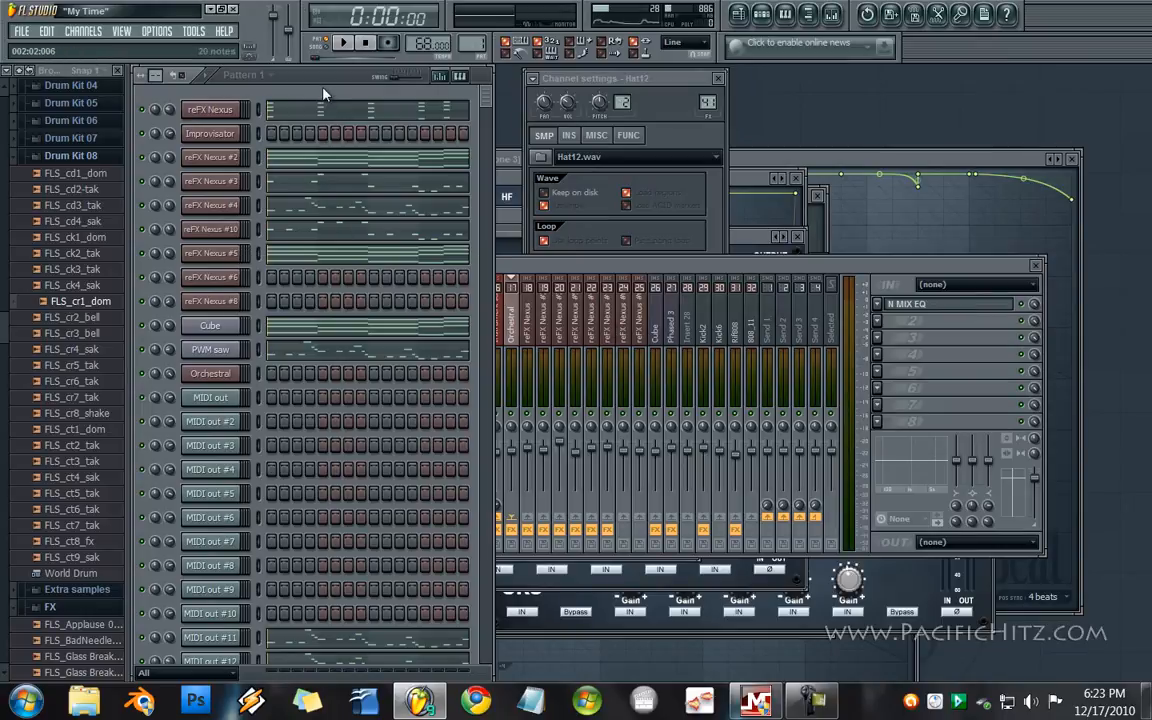
pyautogui.click(612, 316)
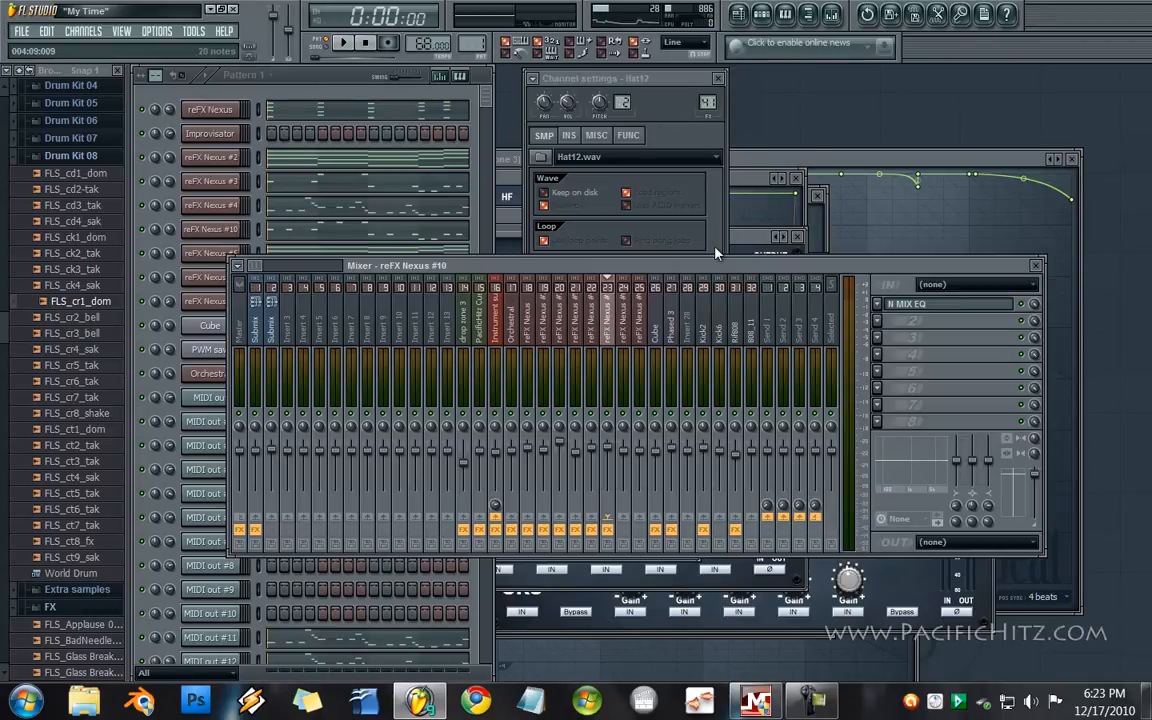
pyautogui.click(632, 246)
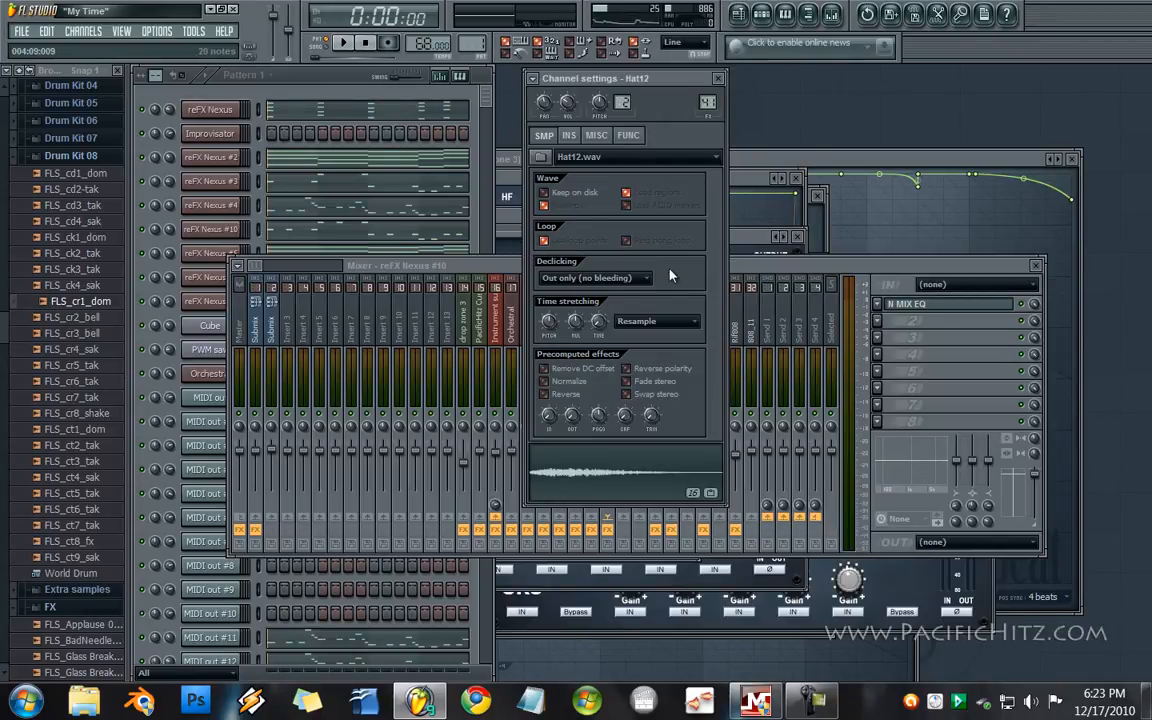
pyautogui.click(754, 265)
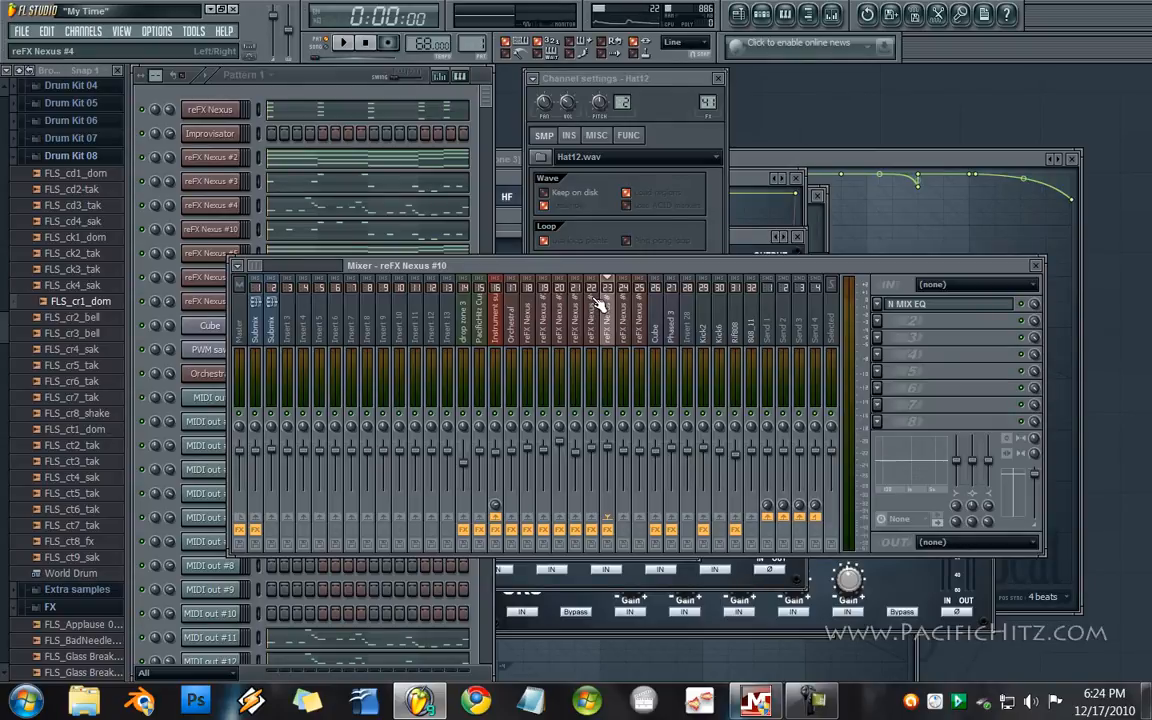
pyautogui.moveTo(632, 309); pyautogui.dragTo(514, 310)
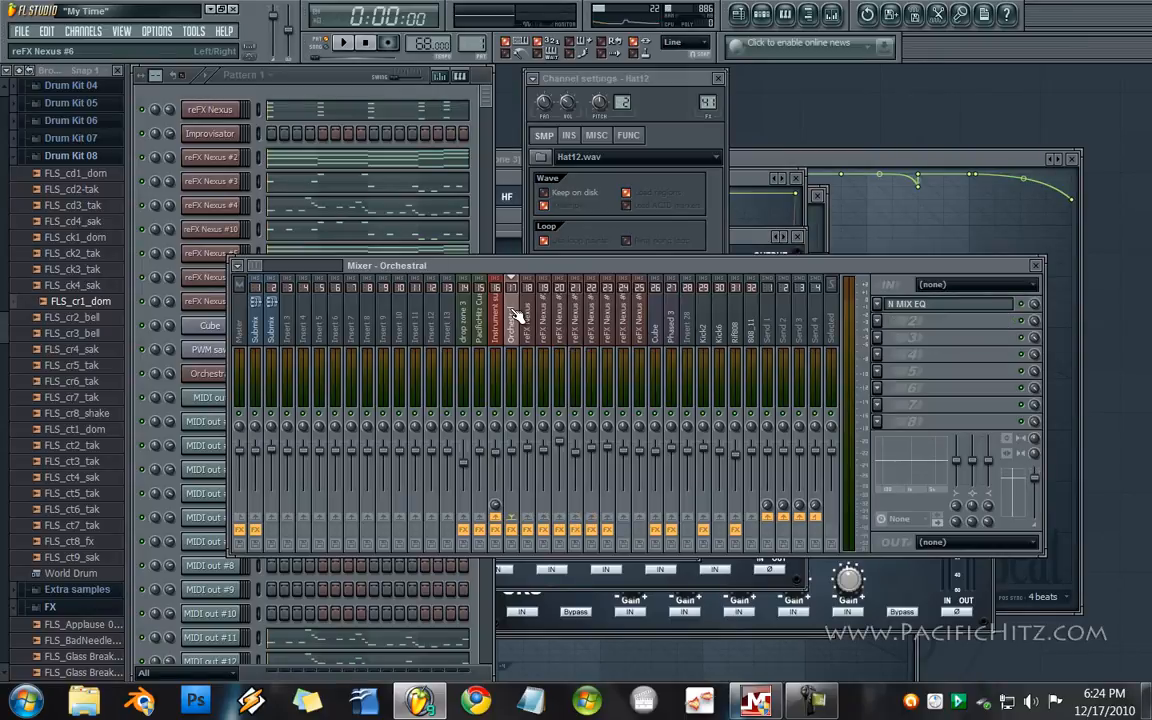
# - View the mute switch options of the reFX Nexus #10 channel and close them without choosing one
pyautogui.click(305, 95)
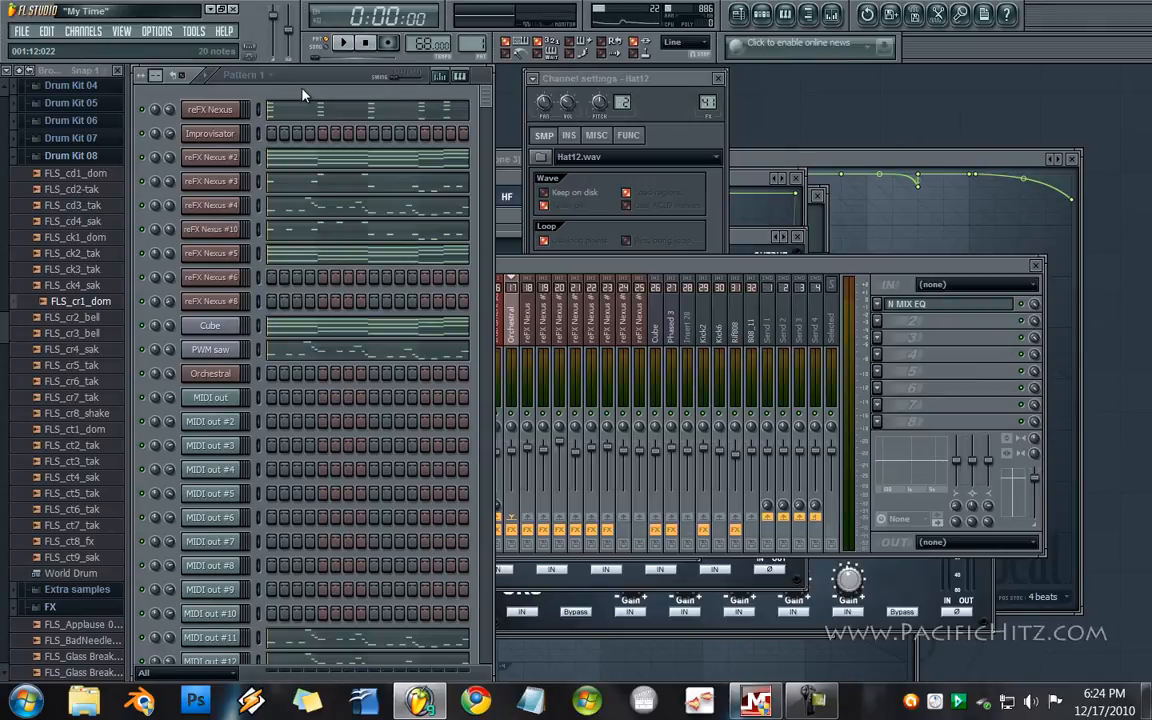
pyautogui.rightClick(146, 217)
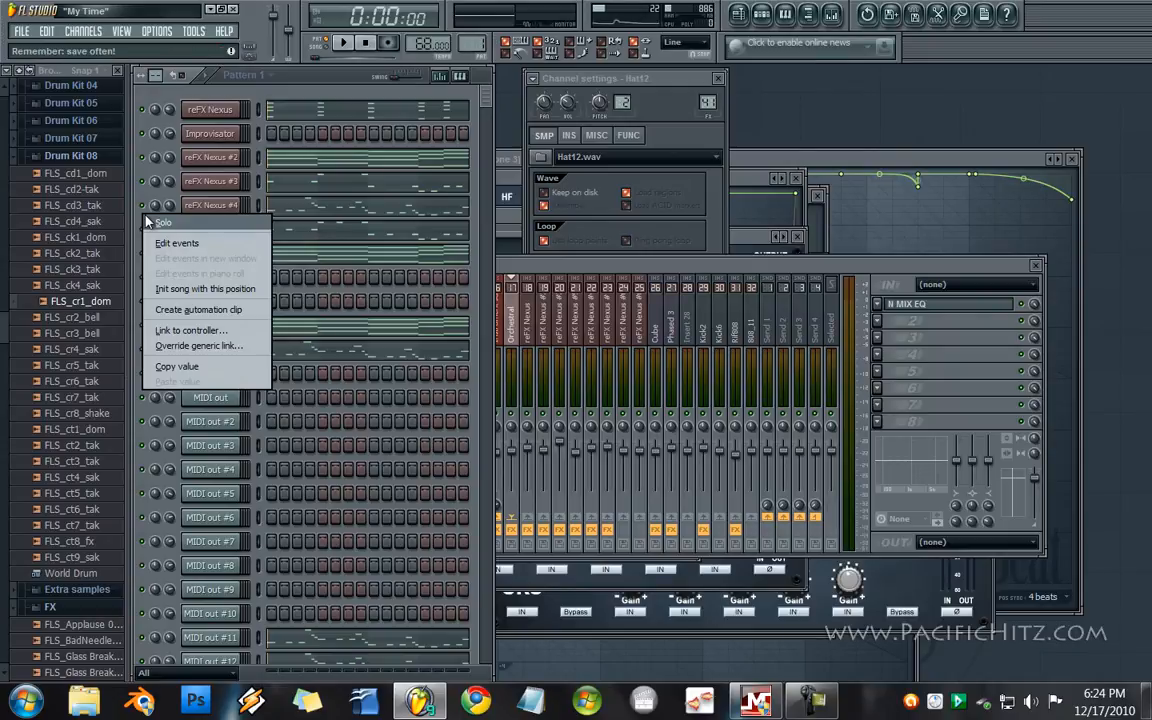
pyautogui.click(257, 178)
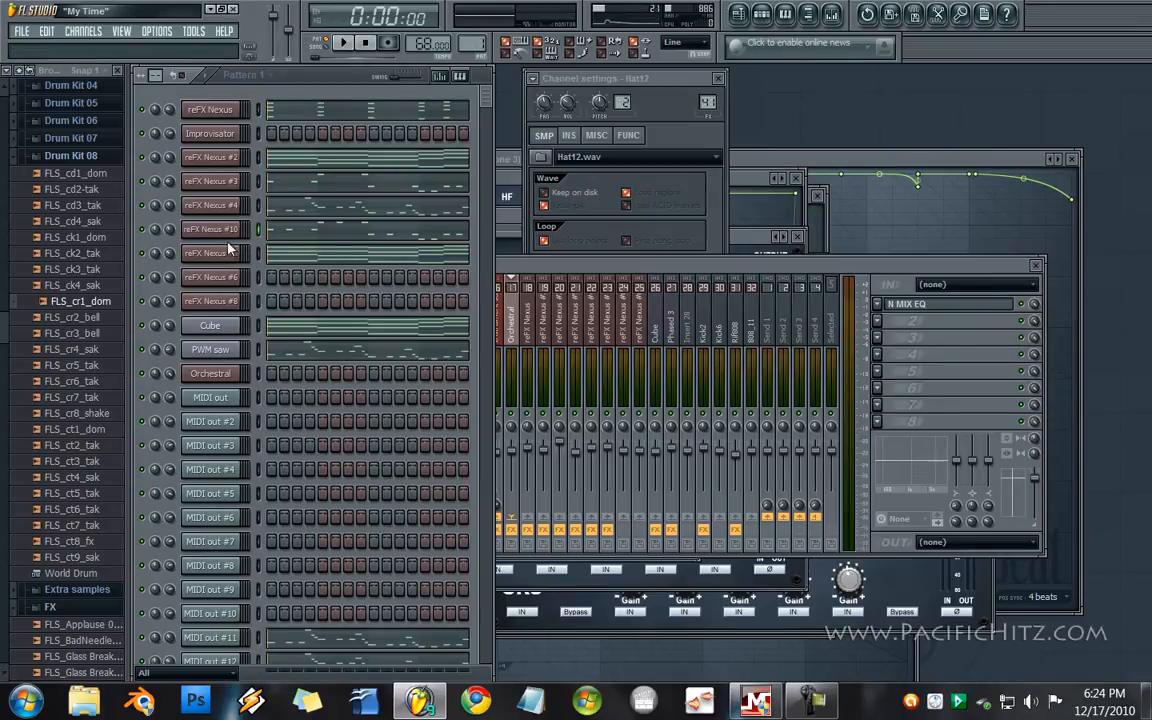
# - Trace the routing of the reFX Nexus and Orchestral tracks through the Instrument submix track and the second Submix track
pyautogui.moveTo(528, 338); pyautogui.dragTo(595, 340)
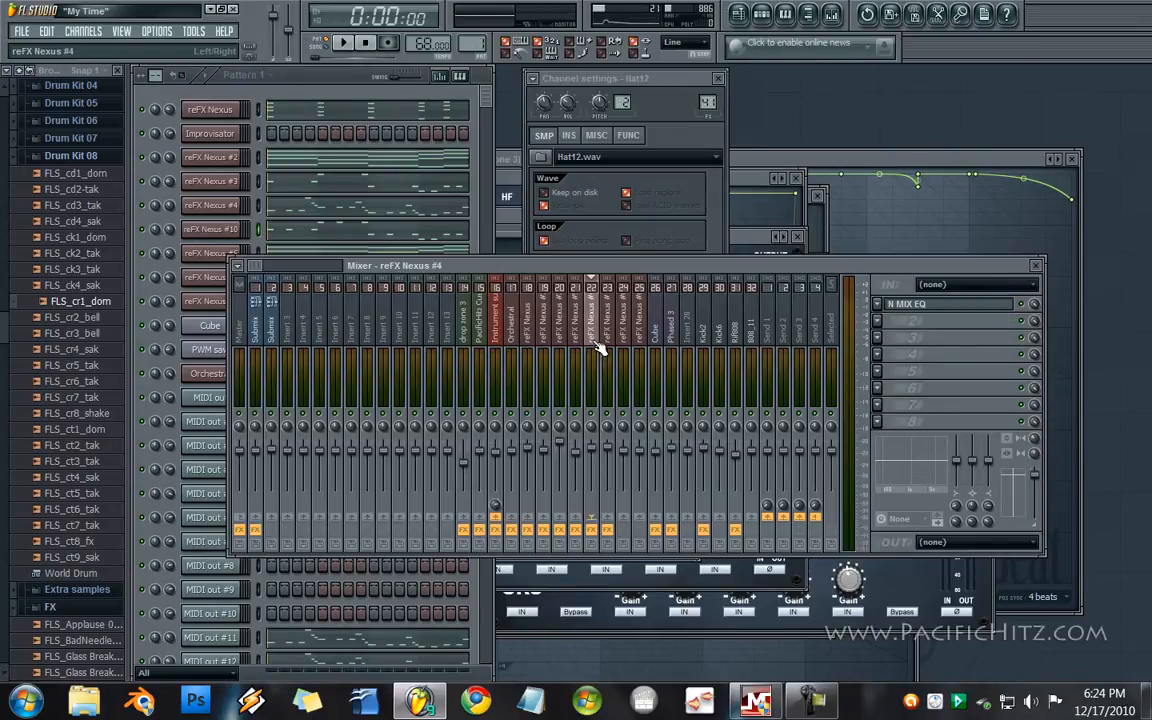
pyautogui.click(271, 322)
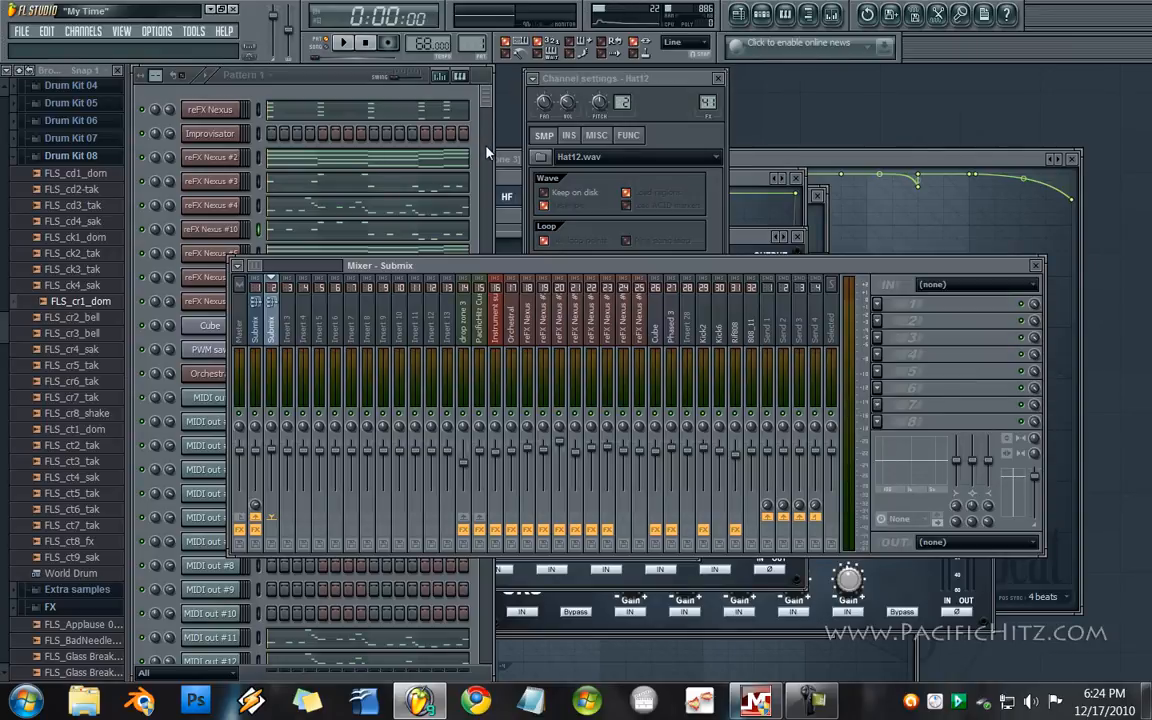
pyautogui.moveTo(487, 152); pyautogui.dragTo(480, 115)
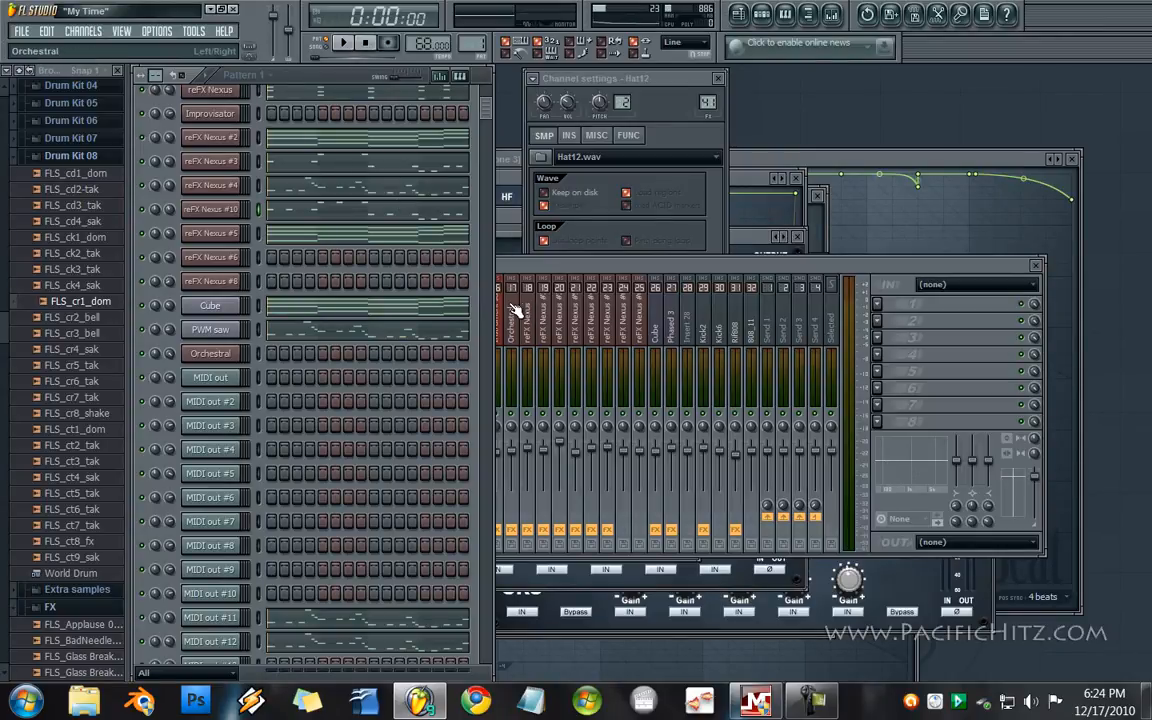
pyautogui.click(527, 313)
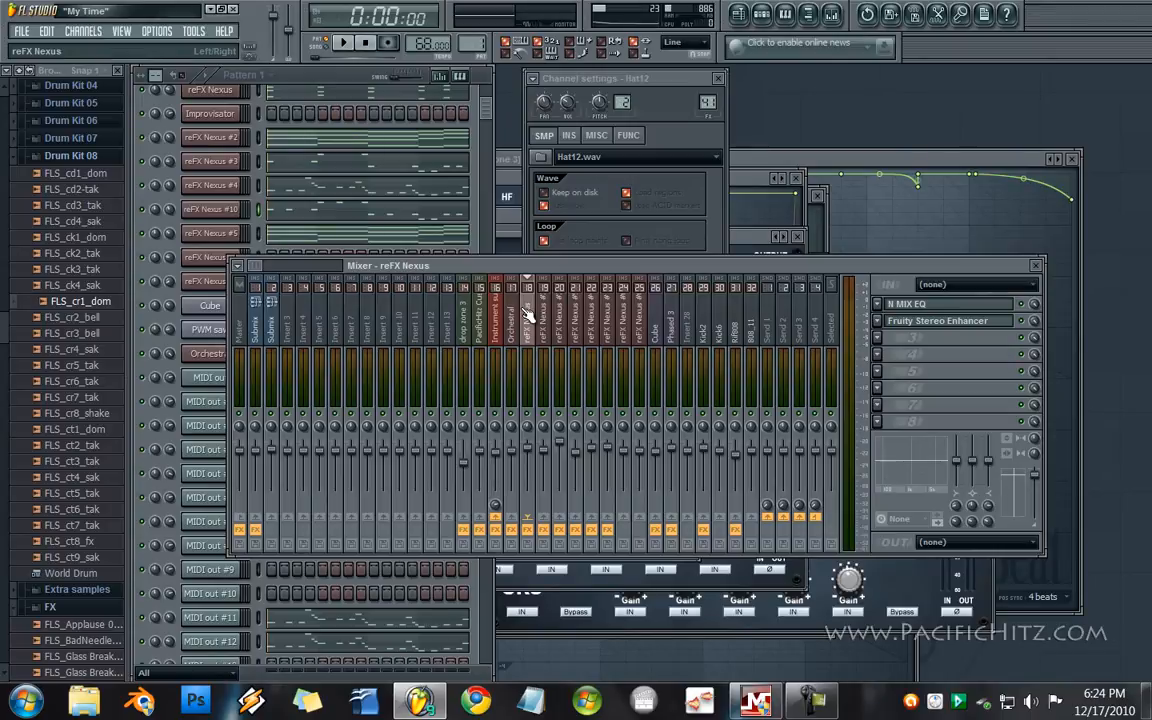
pyautogui.moveTo(518, 313)
pyautogui.mouseDown()
pyautogui.moveTo(259, 315)
pyautogui.moveTo(404, 309)
pyautogui.moveTo(510, 327)
pyautogui.mouseUp()
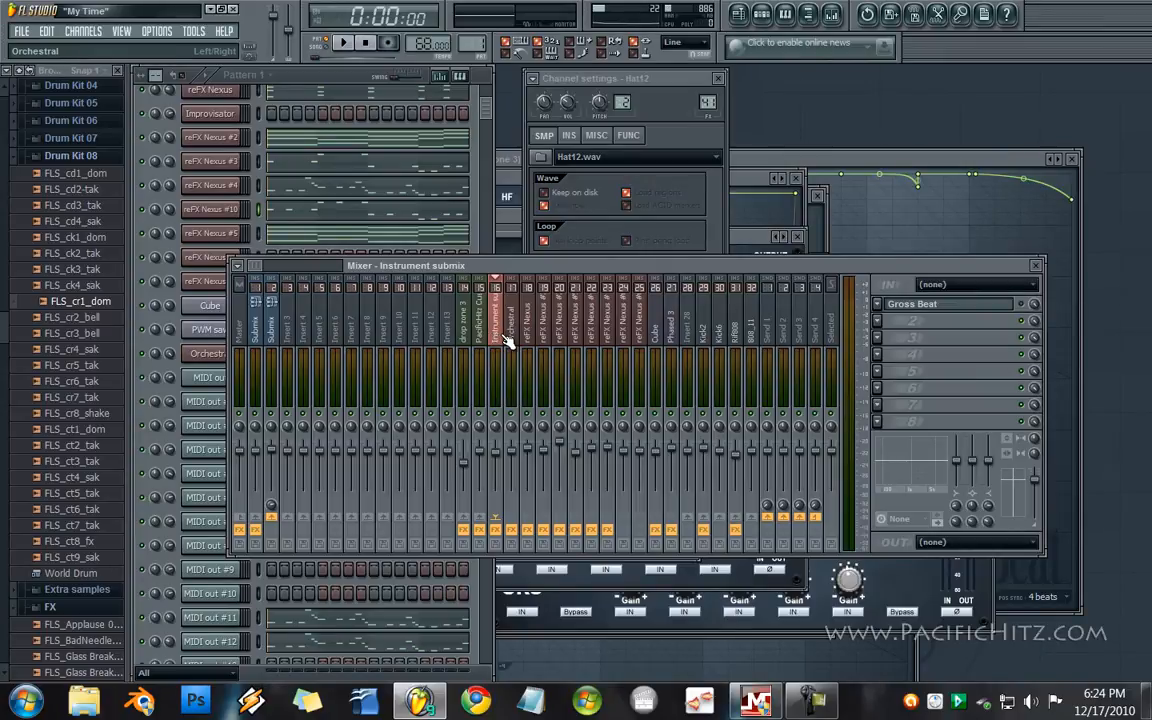
pyautogui.click(513, 337)
pyautogui.click(501, 336)
pyautogui.click(536, 341)
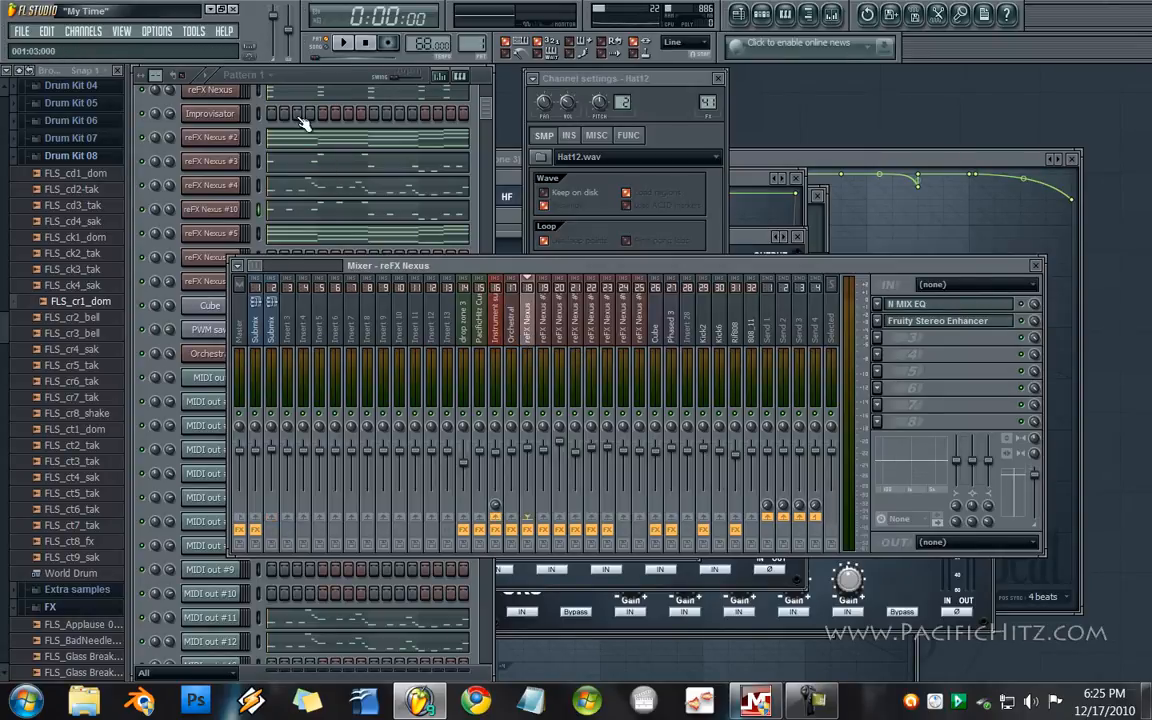
# - Play Pattern 1 briefly, stop it, and inspect the effects of the reFX Nexus #4, Phased 3 and Cube mixer tracks
pyautogui.click(345, 44)
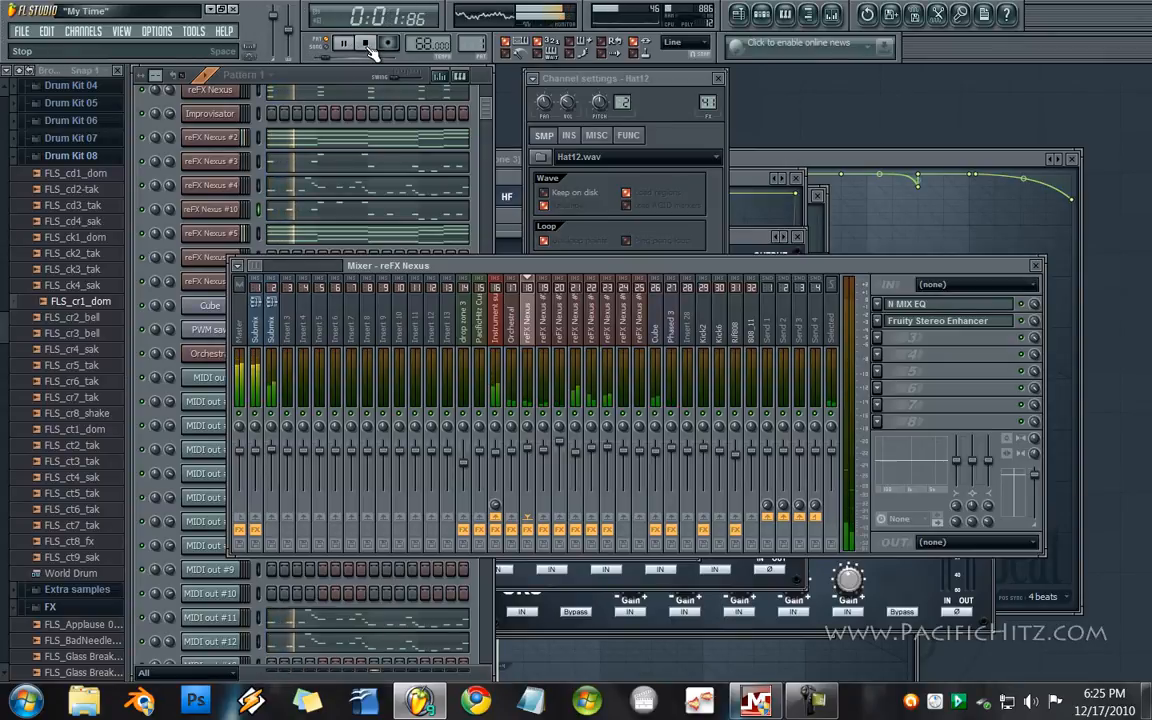
pyautogui.click(367, 45)
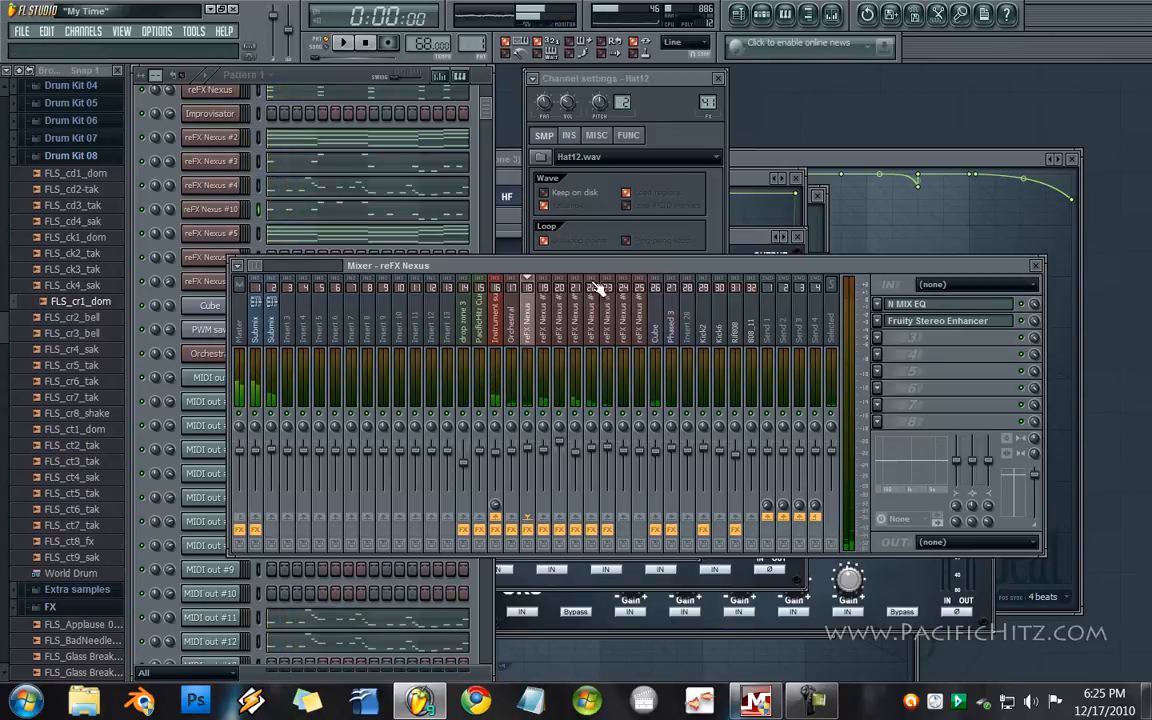
pyautogui.click(660, 342)
pyautogui.click(350, 190)
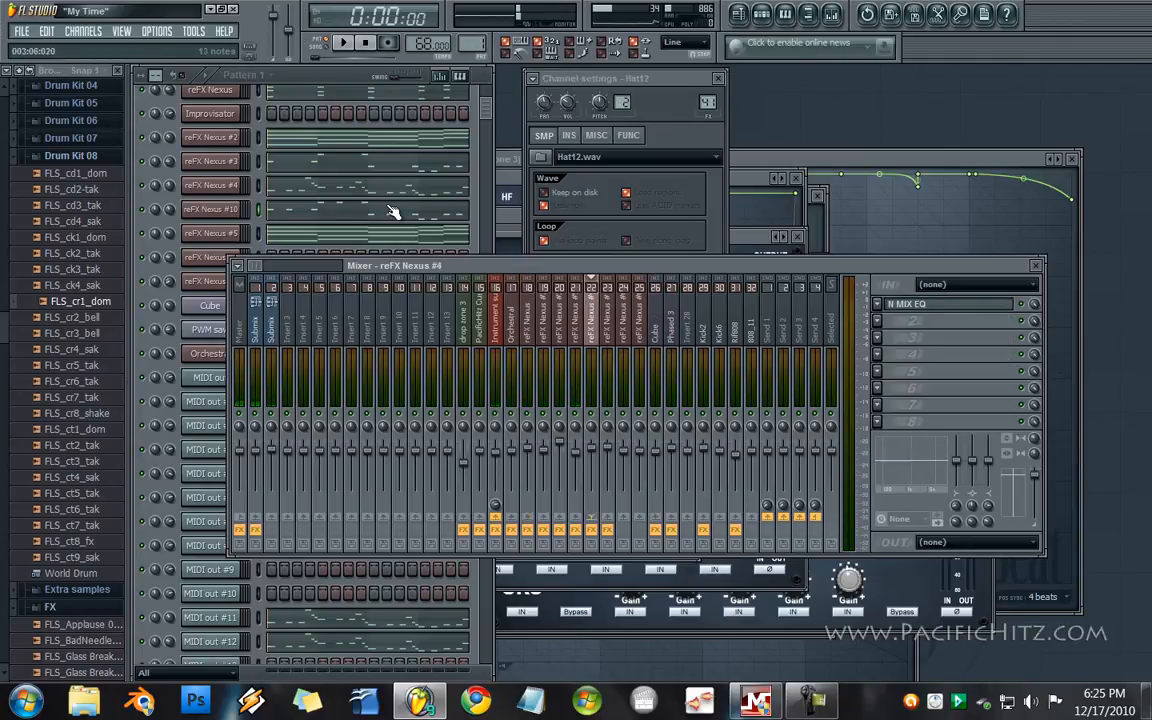
pyautogui.scroll(-5, 400, 210)
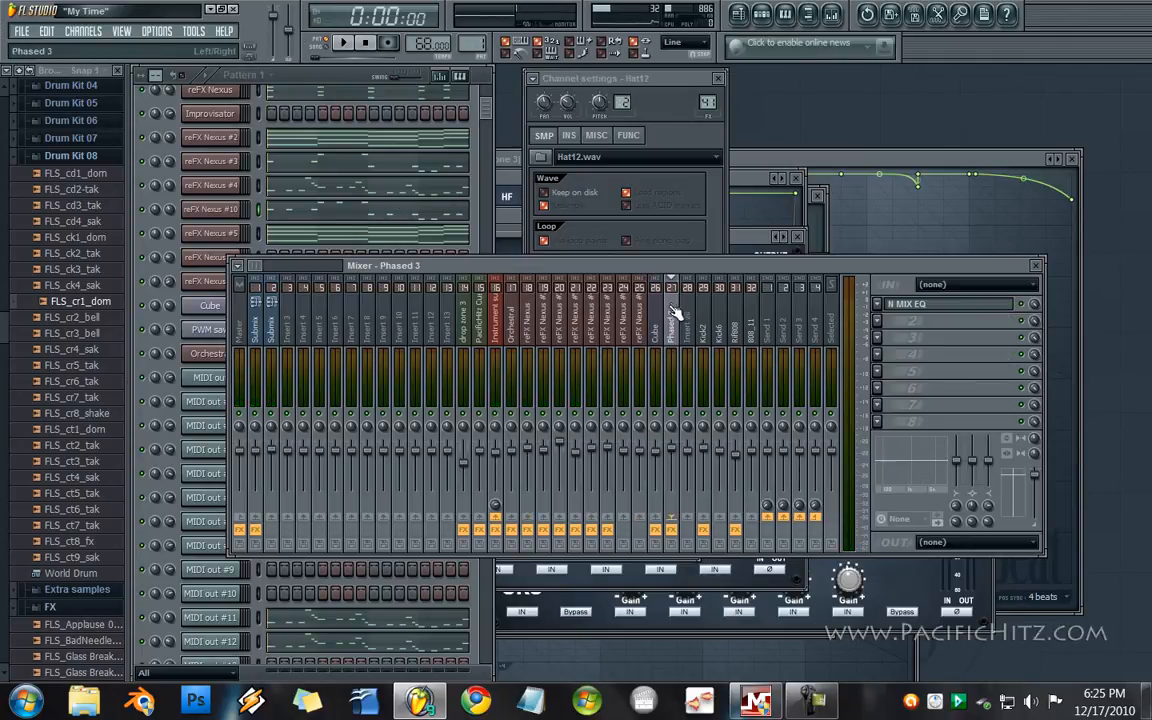
pyautogui.click(653, 340)
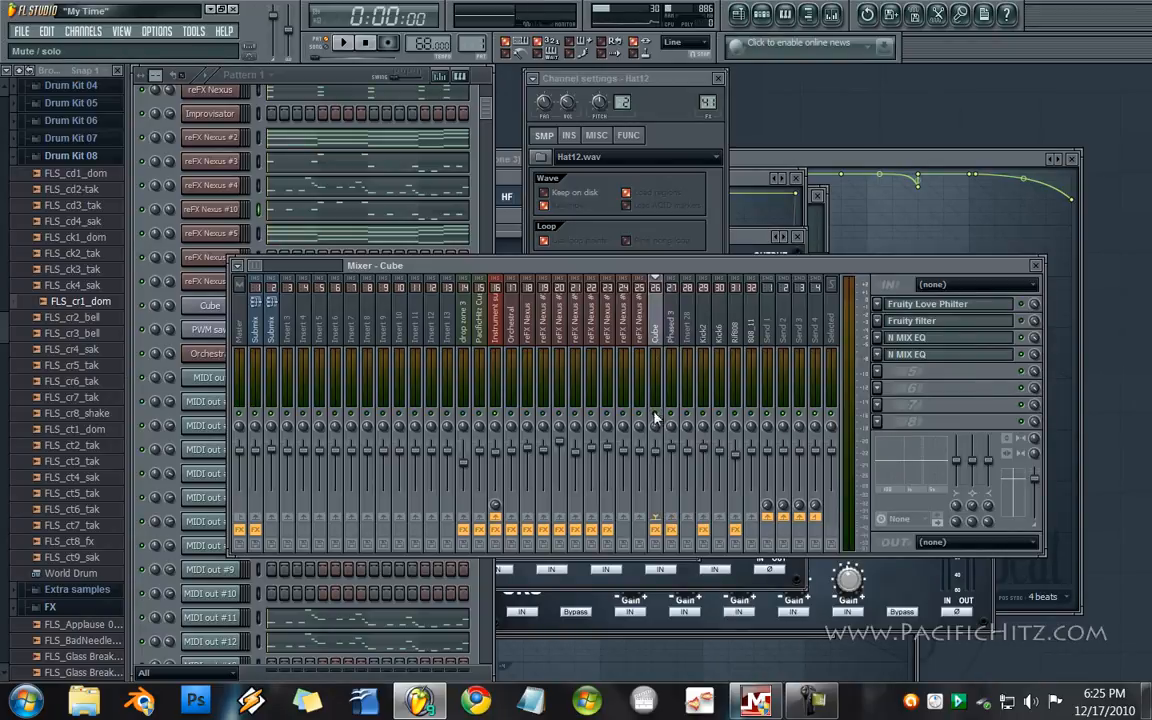
# - Play Pattern 1 while viewing the Cube channel's Sytrus plugin, and stop playback
pyautogui.press('space')
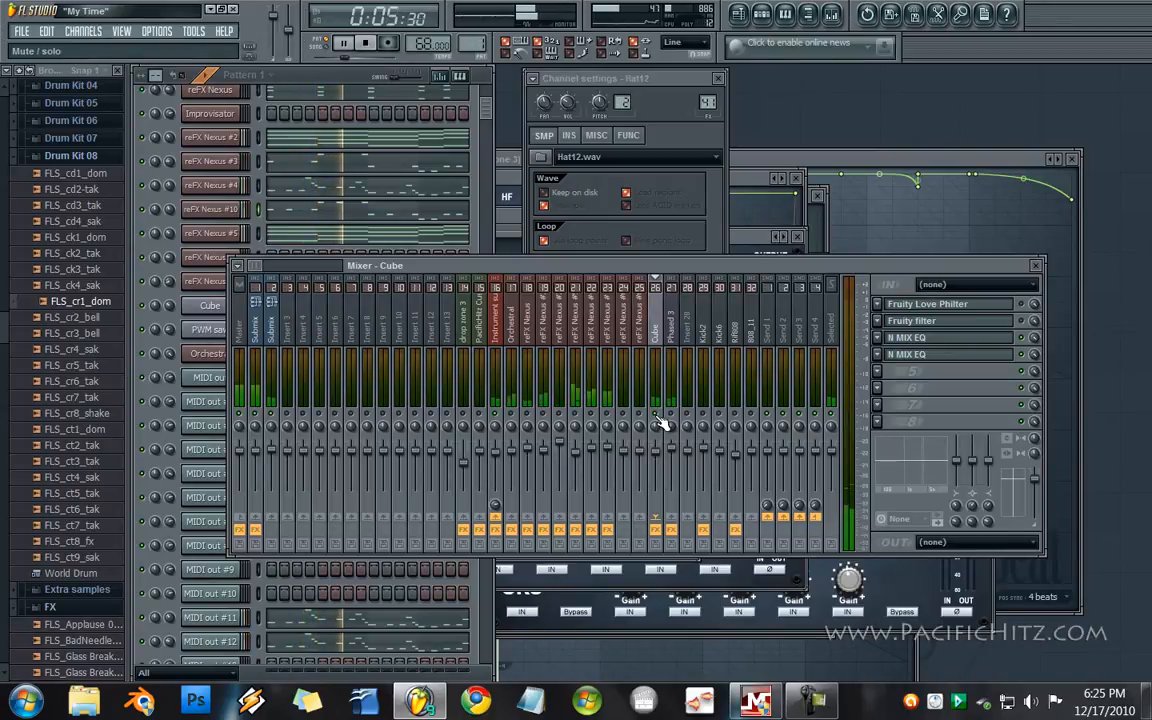
pyautogui.moveTo(488, 109); pyautogui.dragTo(489, 88)
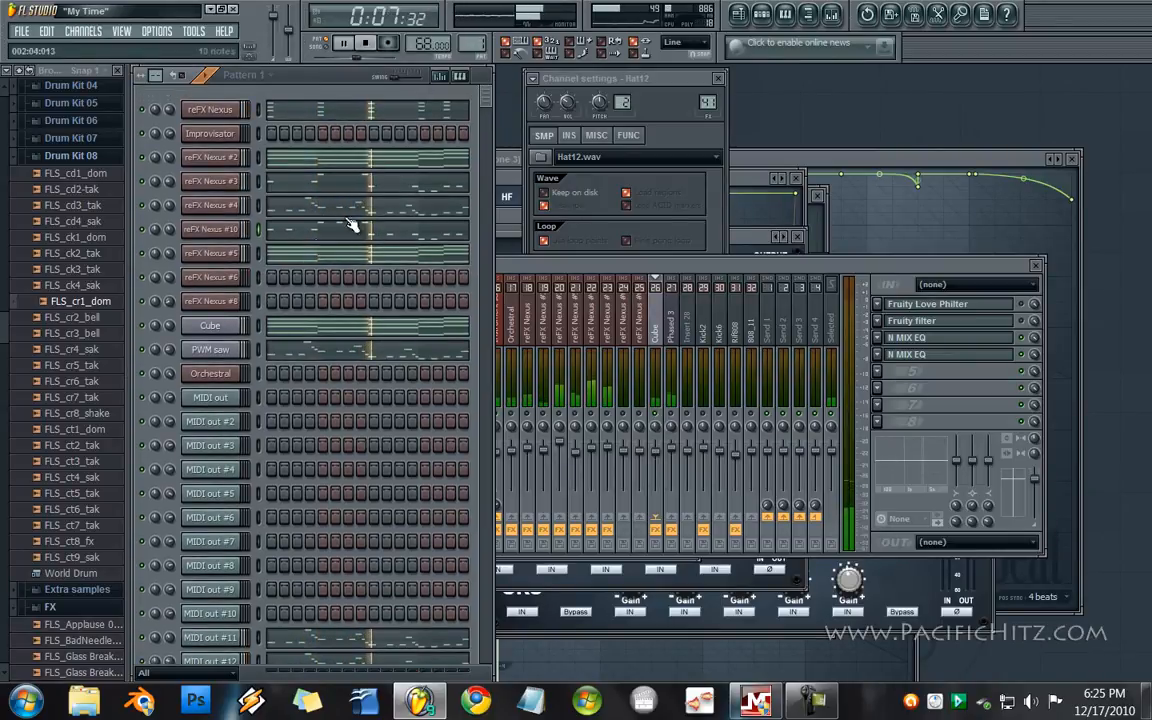
pyautogui.click(210, 325)
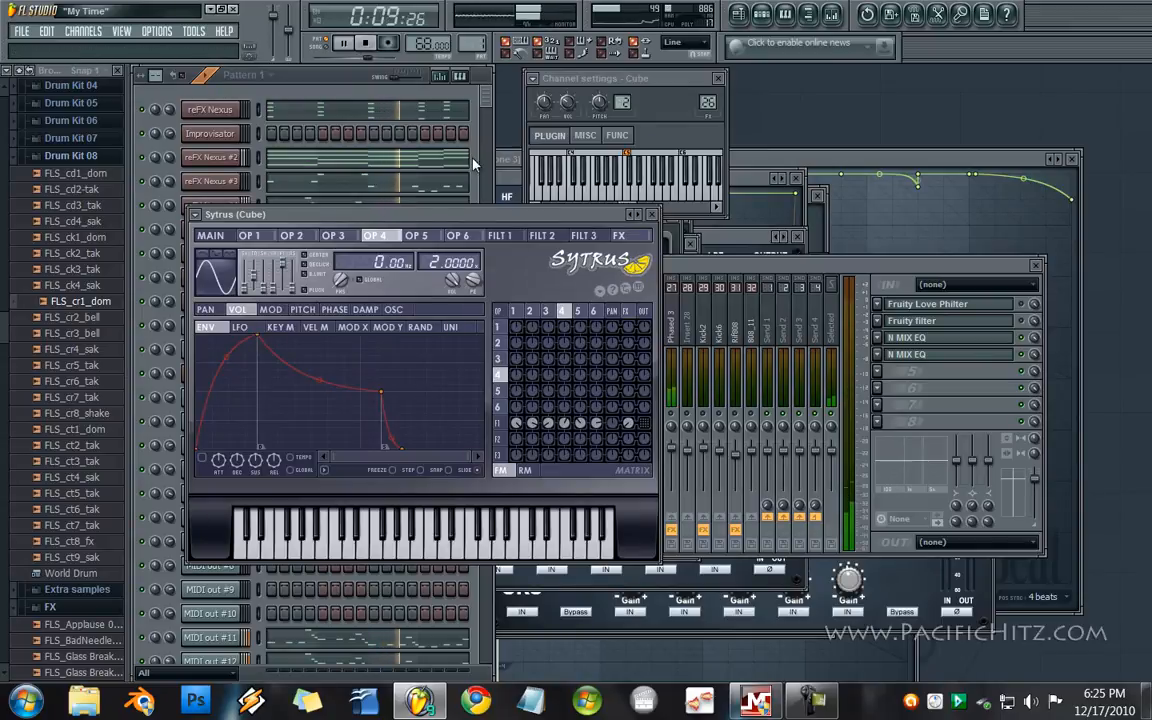
pyautogui.click(488, 97)
pyautogui.click(226, 325)
pyautogui.click(227, 326)
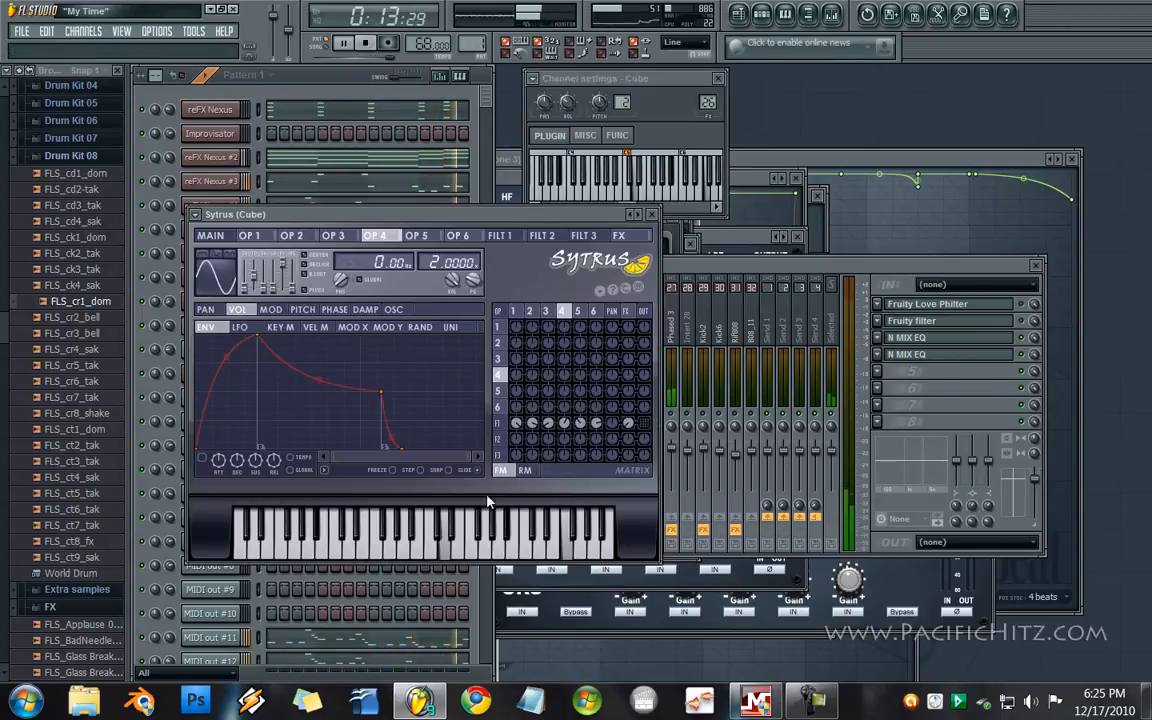
pyautogui.press('space')
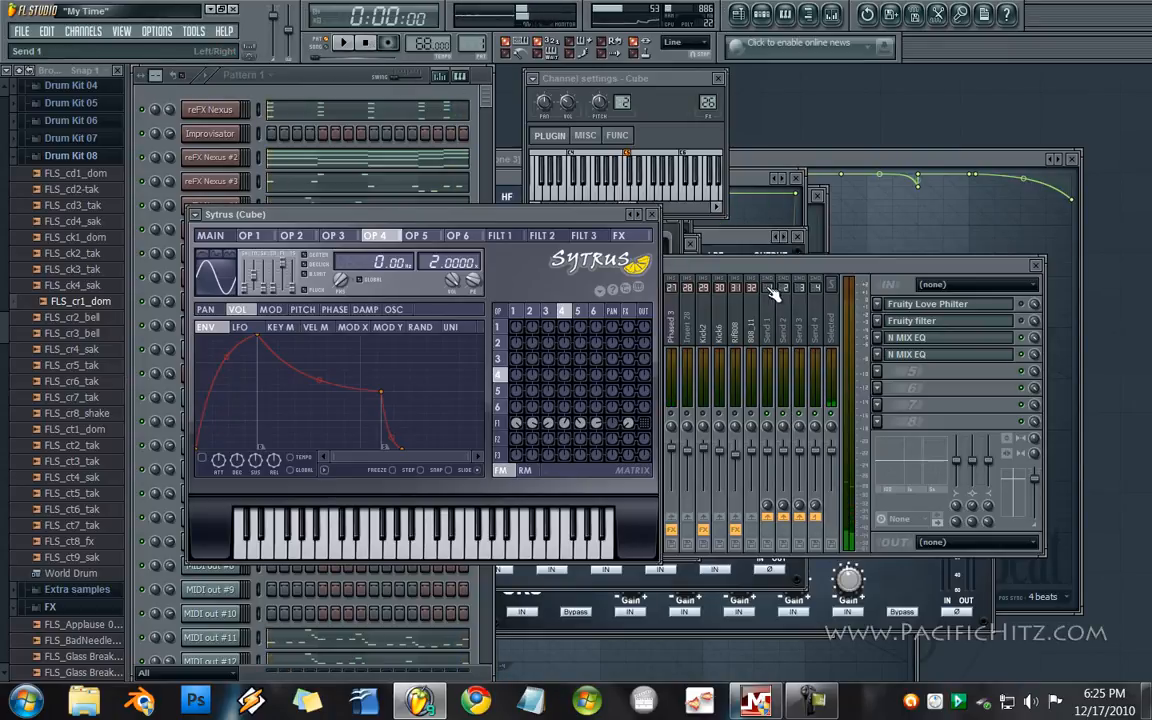
# - Review the Cube track in the mixer, return to the channel rack, and close the Cube channel's Sytrus plugin
pyautogui.click(733, 271)
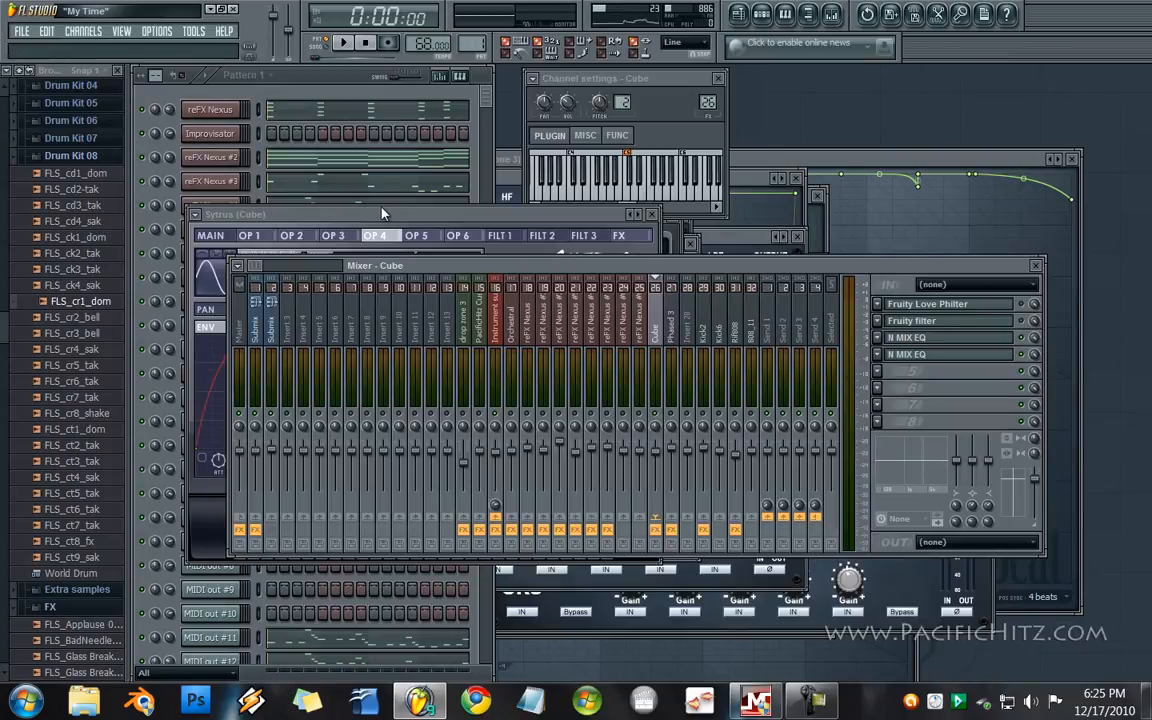
pyautogui.click(430, 215)
pyautogui.click(335, 80)
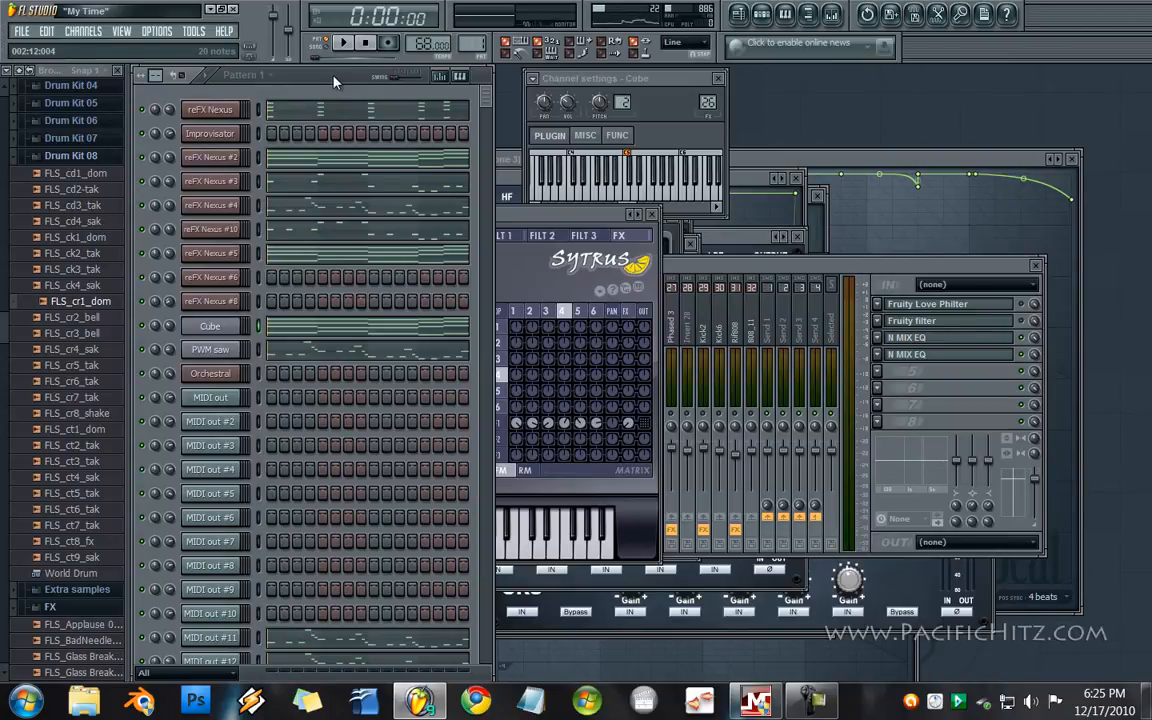
pyautogui.click(228, 326)
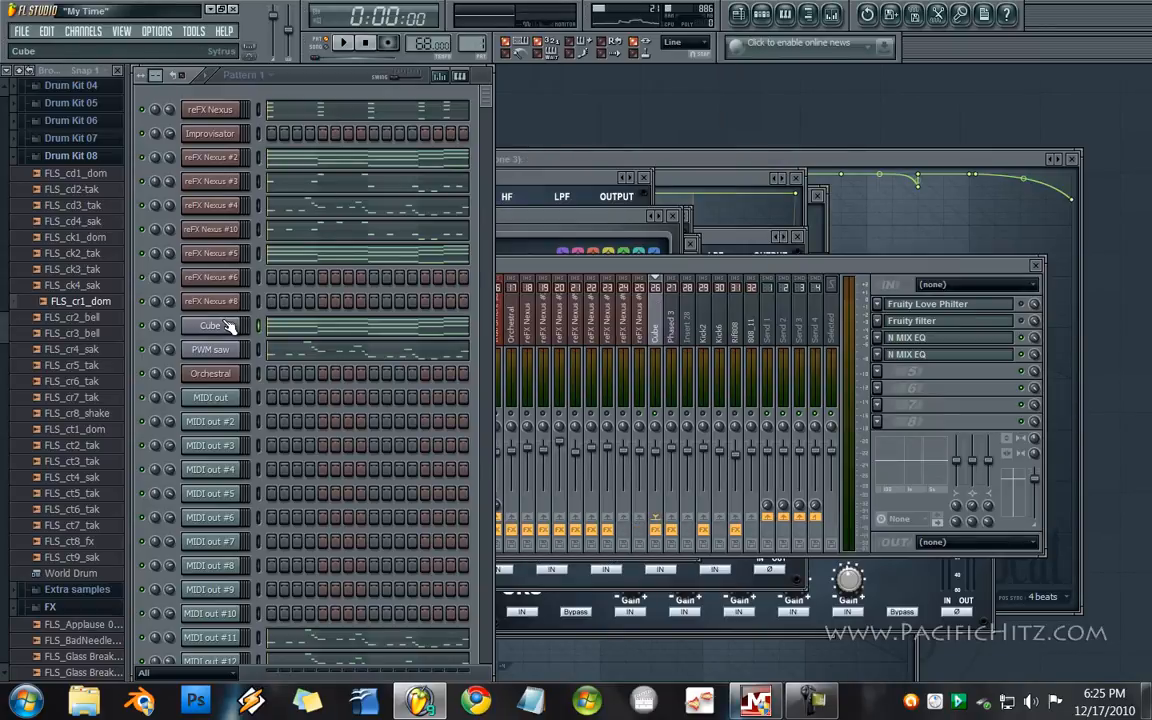
# - Open the Cube channel's Sytrus plugin, return to the channel rack, and view Cube's notes in the piano roll before closing it
pyautogui.click(228, 326)
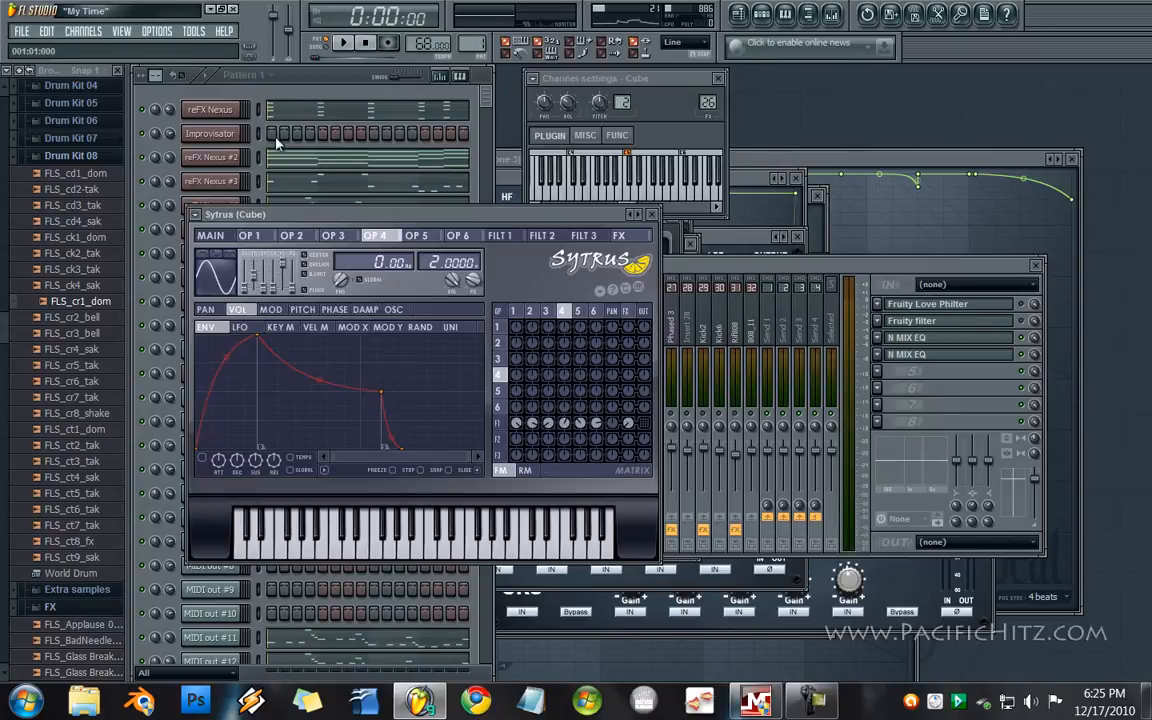
pyautogui.click(285, 85)
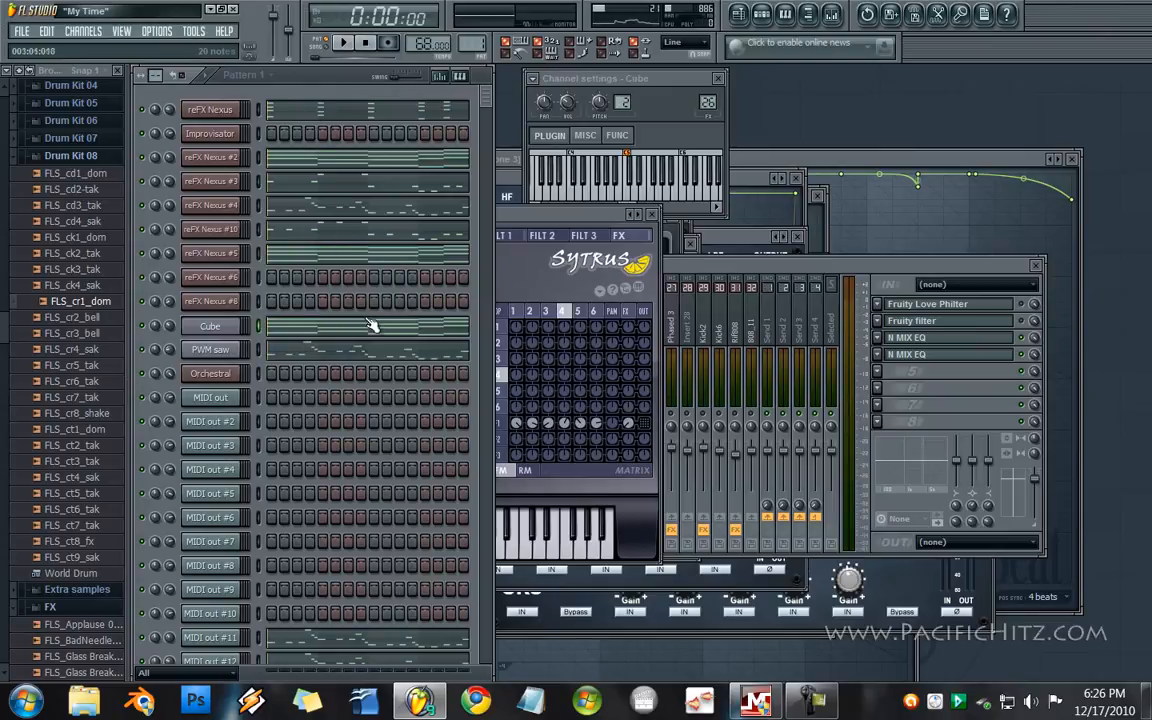
pyautogui.click(408, 328)
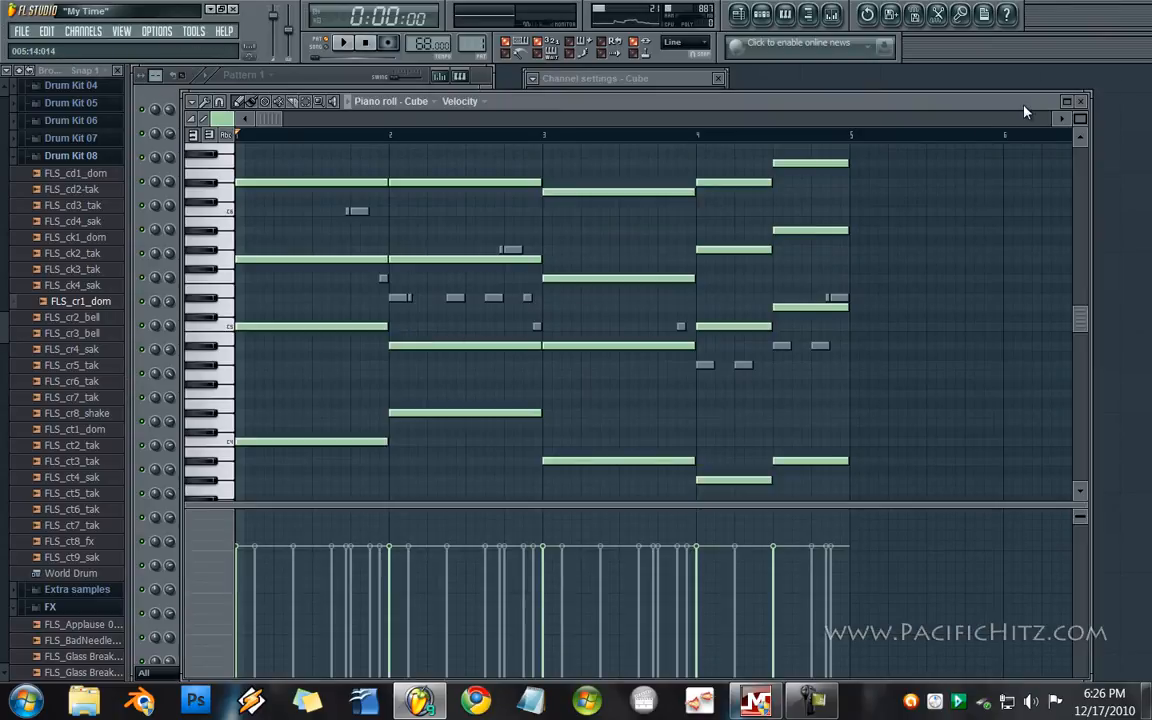
pyautogui.click(1081, 102)
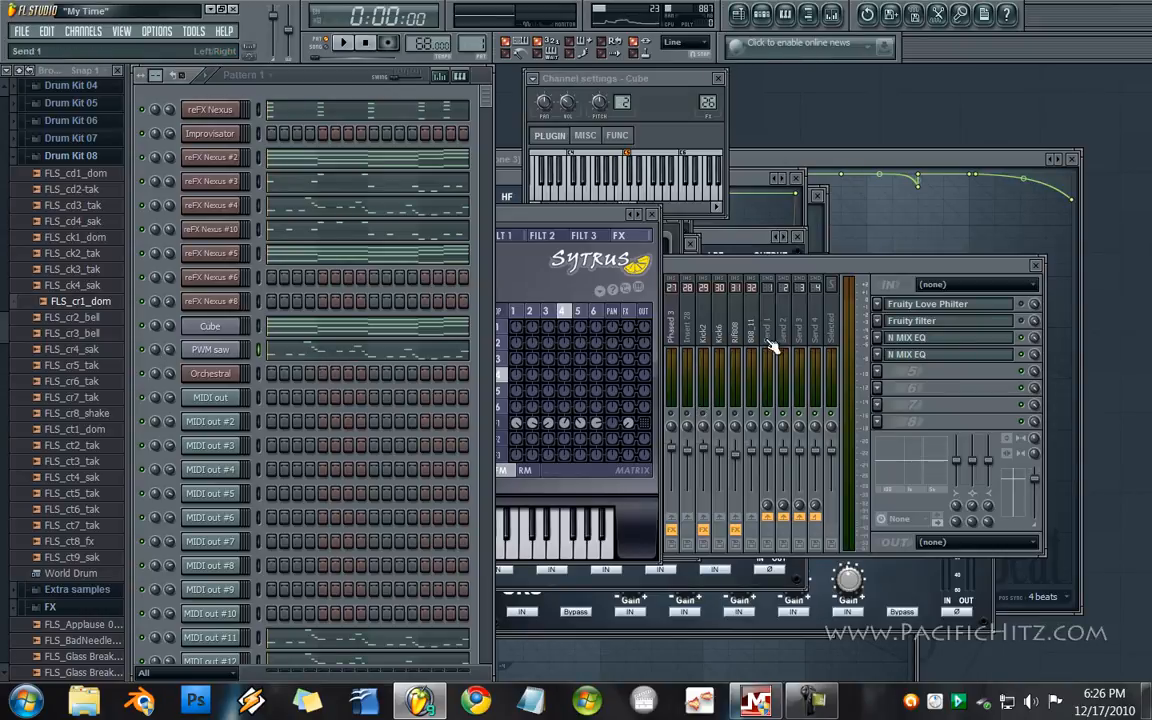
# - Bring up the mixer and inspect the effects on the reFX Nexus #6, #10 and #2 tracks
pyautogui.click(752, 267)
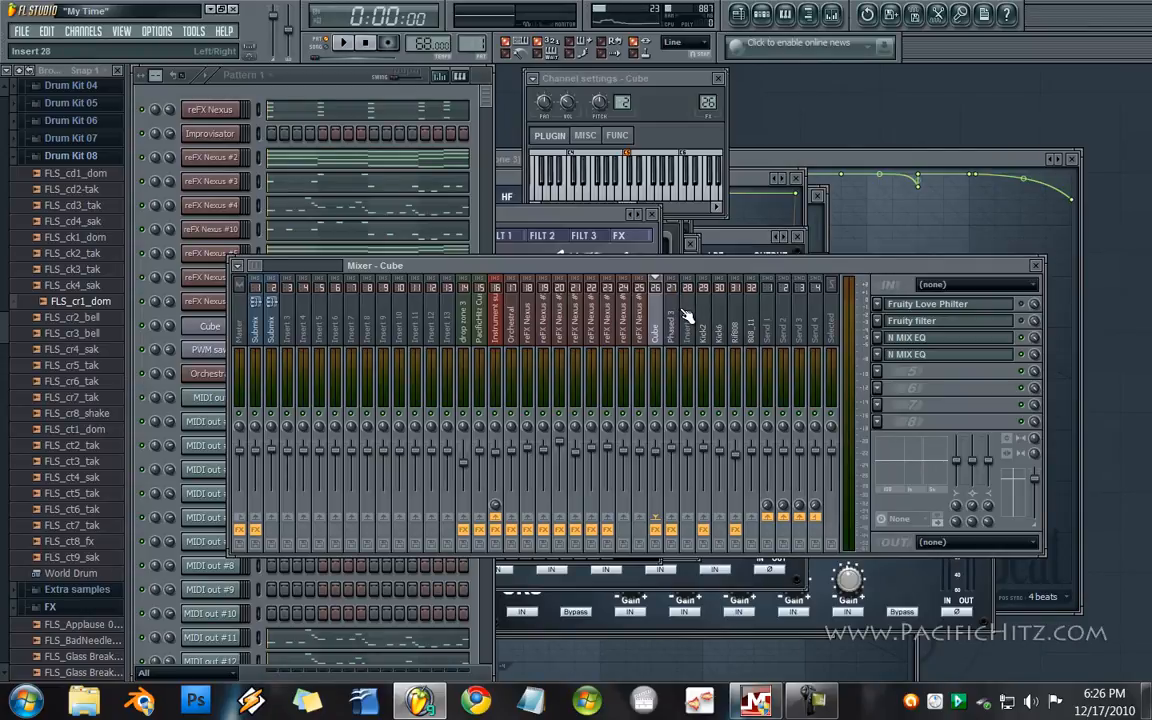
pyautogui.moveTo(685, 314); pyautogui.dragTo(634, 334)
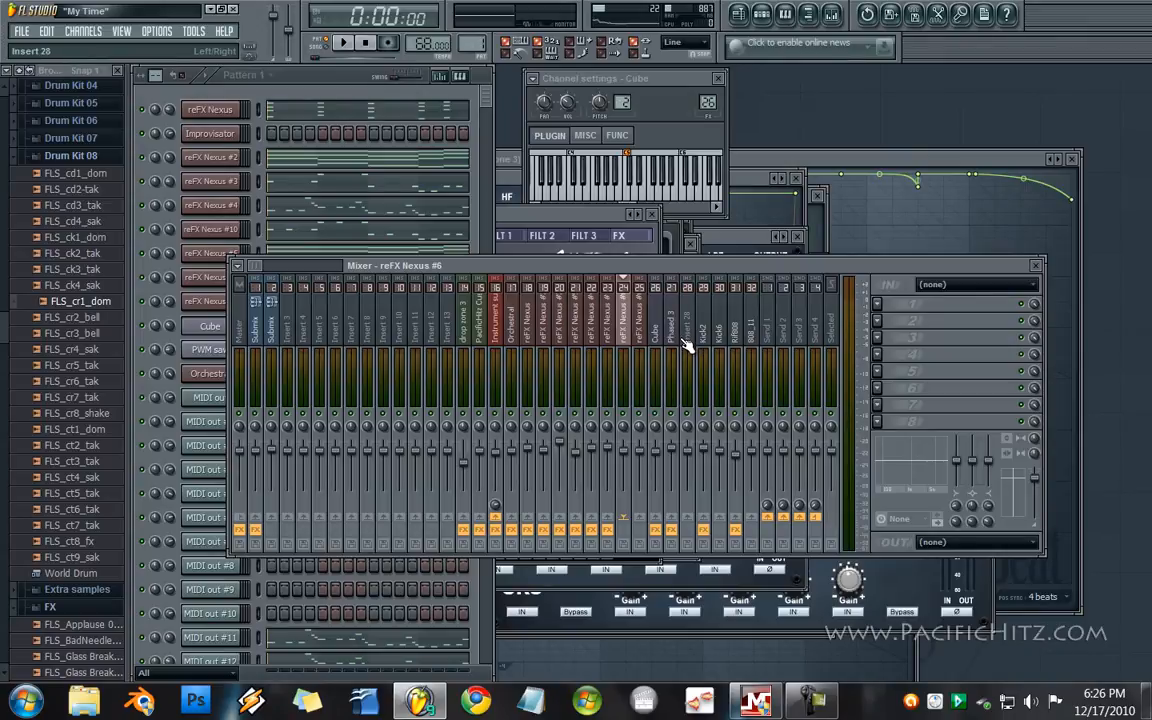
pyautogui.click(611, 342)
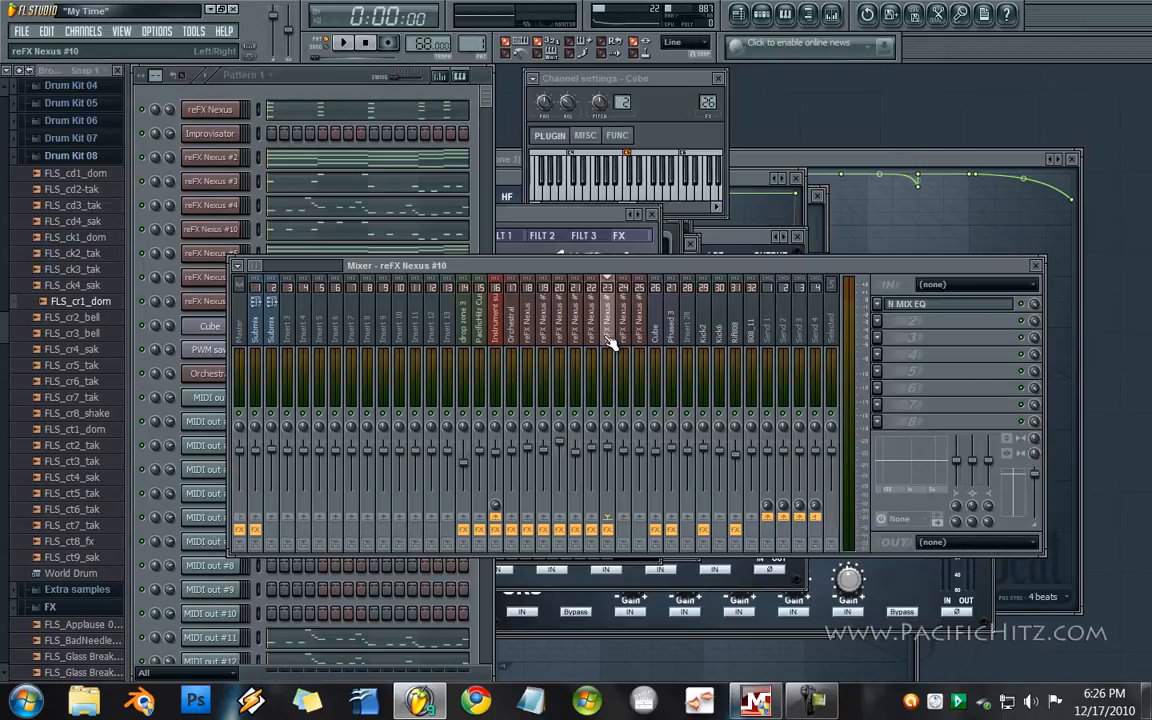
pyautogui.click(524, 345)
pyautogui.click(561, 350)
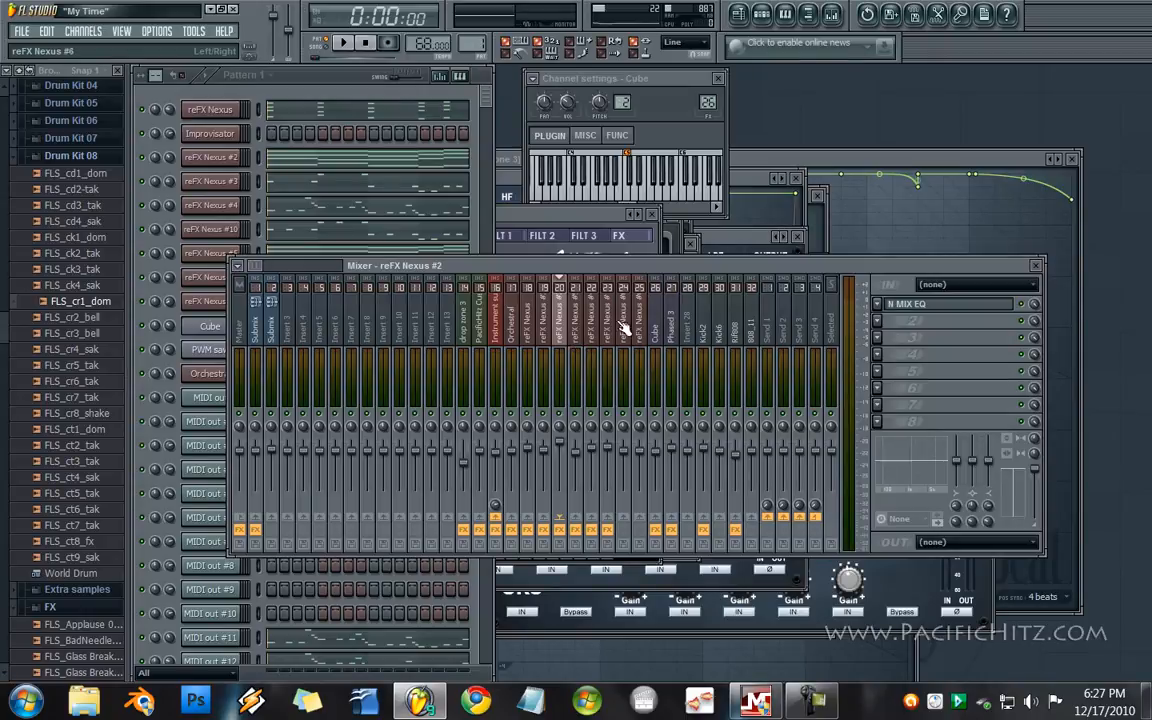
# - Play Pattern 1 briefly, pause it, and resume playback with only the reFX Nexus #4 channel soloed
pyautogui.click(343, 44)
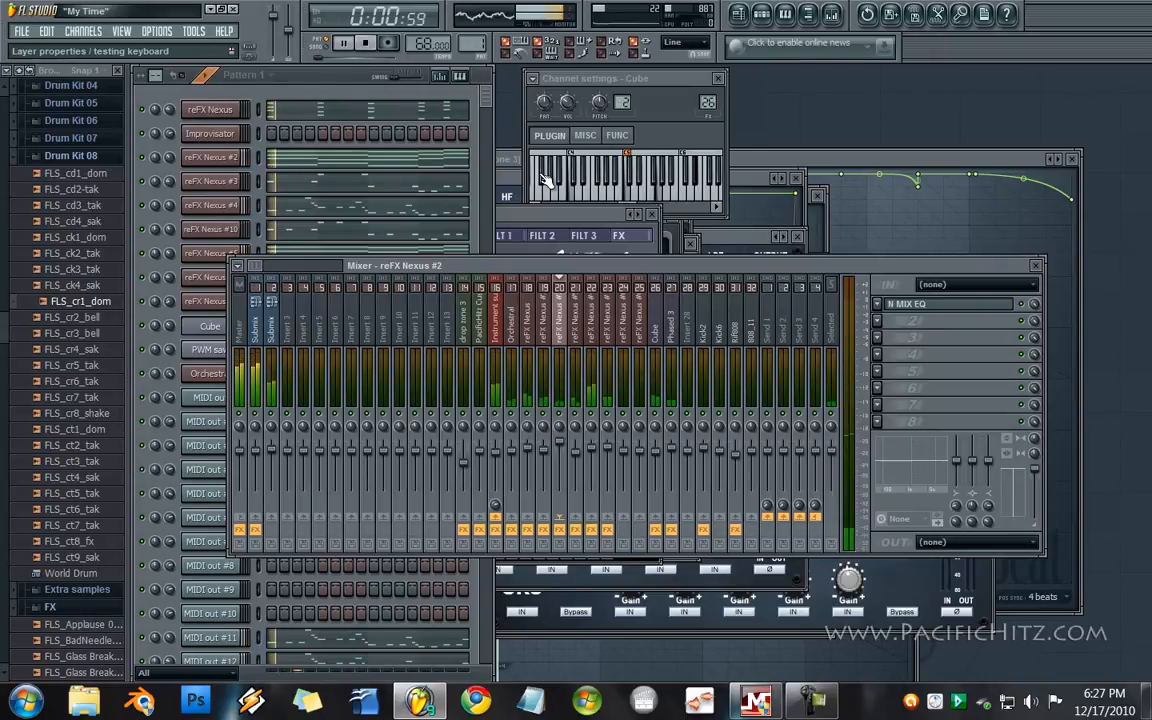
pyautogui.click(347, 44)
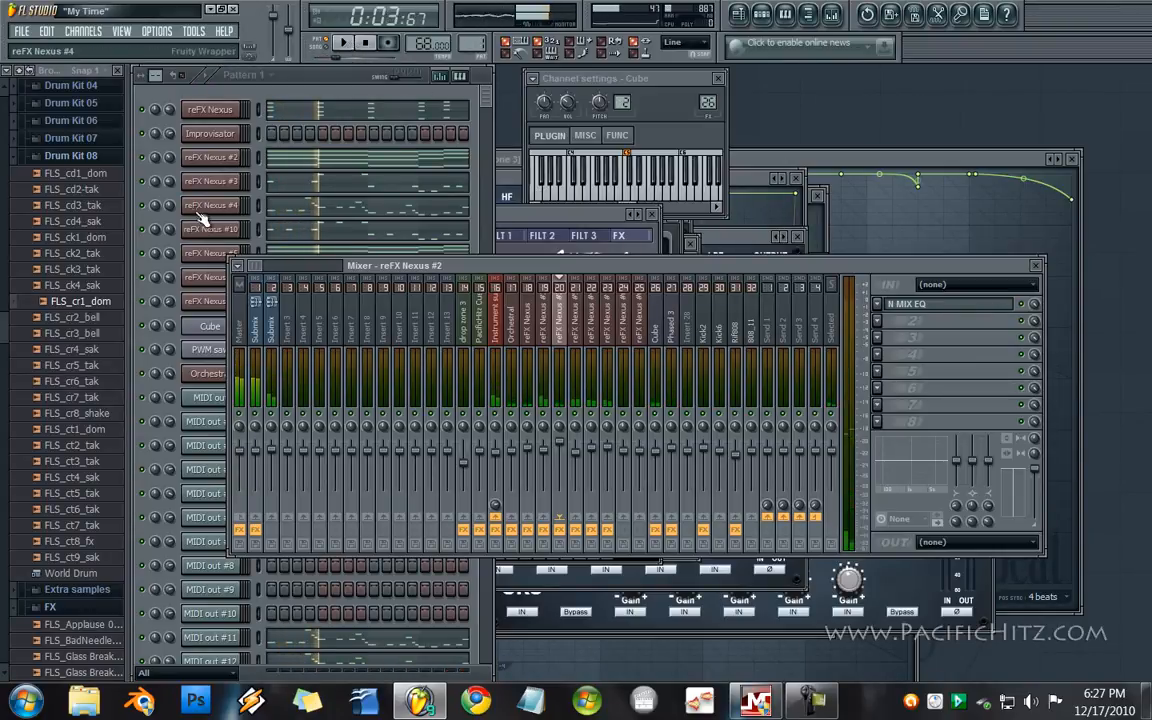
pyautogui.rightClick(141, 206)
pyautogui.click(148, 212)
pyautogui.press('space')
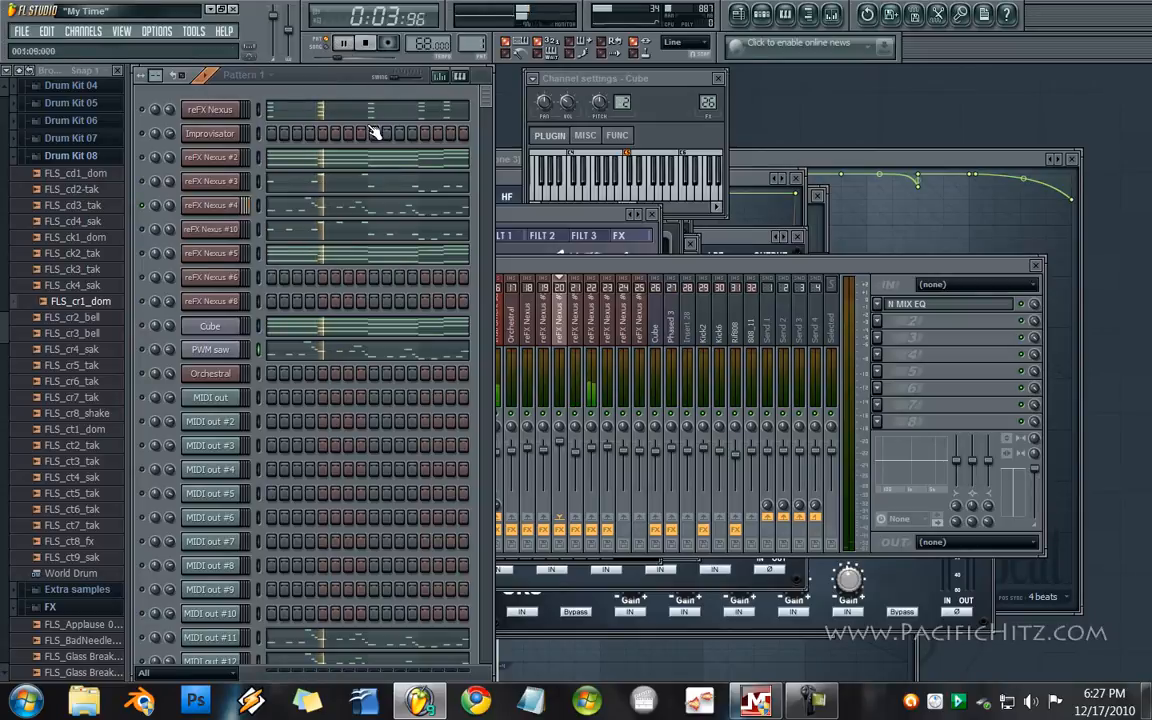
# - Listen to the PWM saw channel alongside reFX Nexus #4, solo reFX Nexus #4 again, and stop playback
pyautogui.click(143, 351)
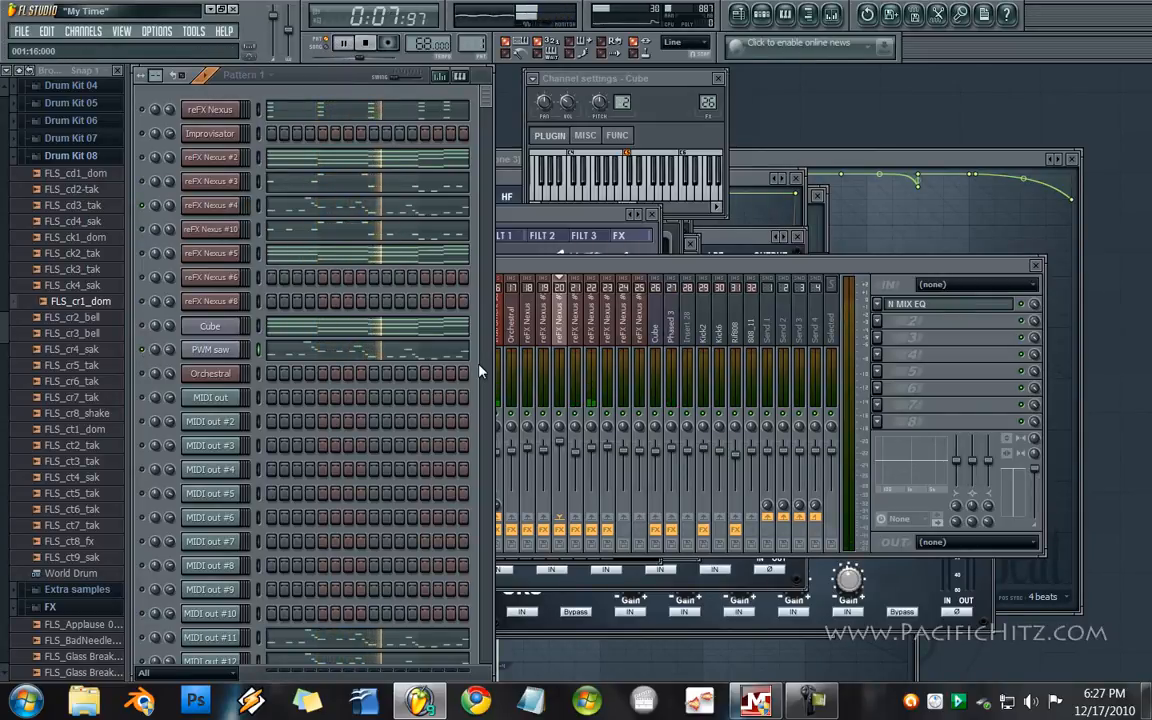
pyautogui.rightClick(145, 206)
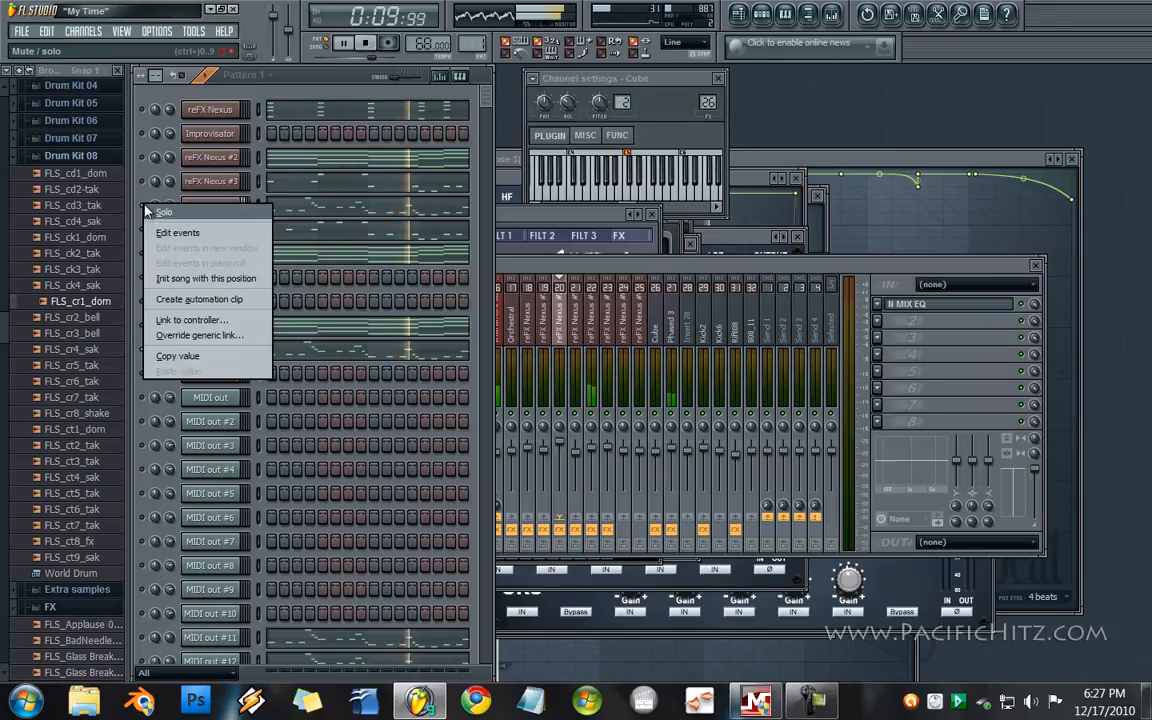
pyautogui.click(160, 212)
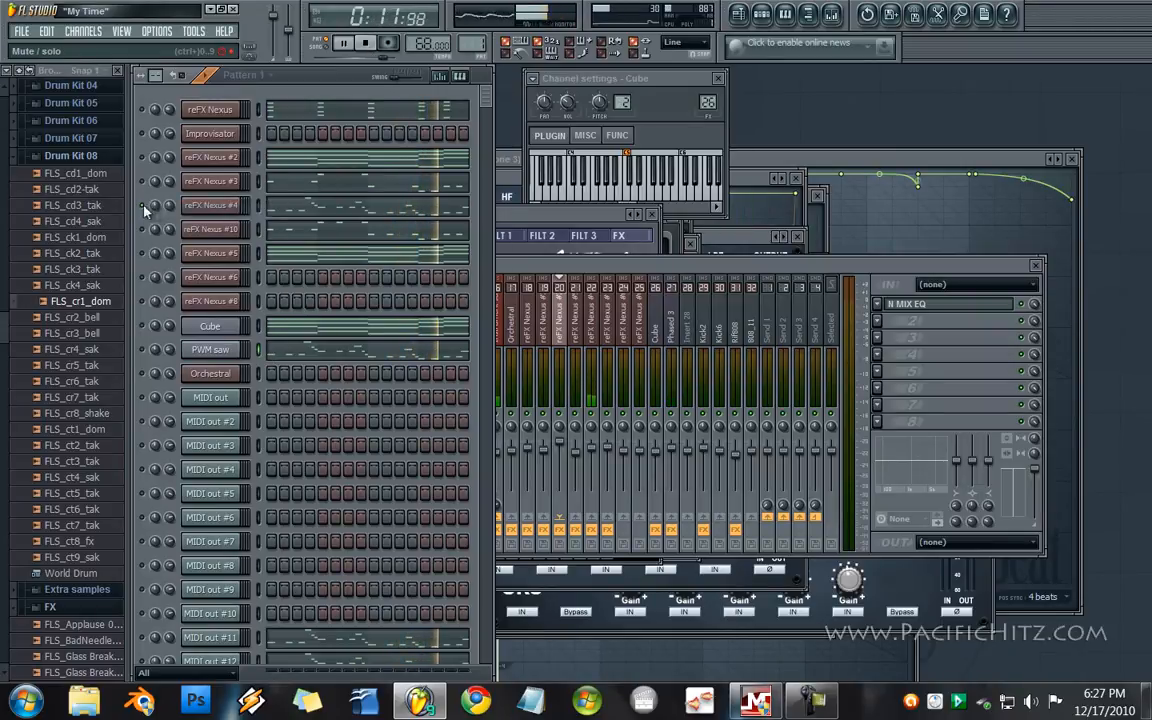
pyautogui.click(364, 44)
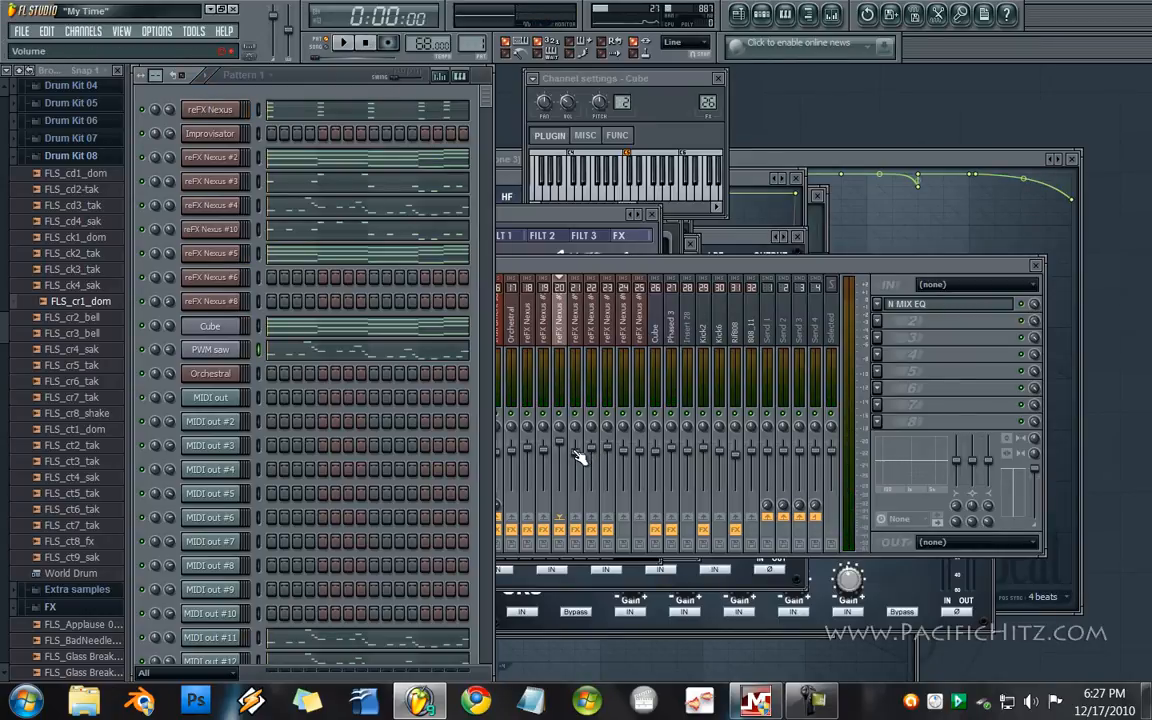
# - Bring the mixer back up and inspect the Instrument submix track's effects and routing
pyautogui.click(567, 316)
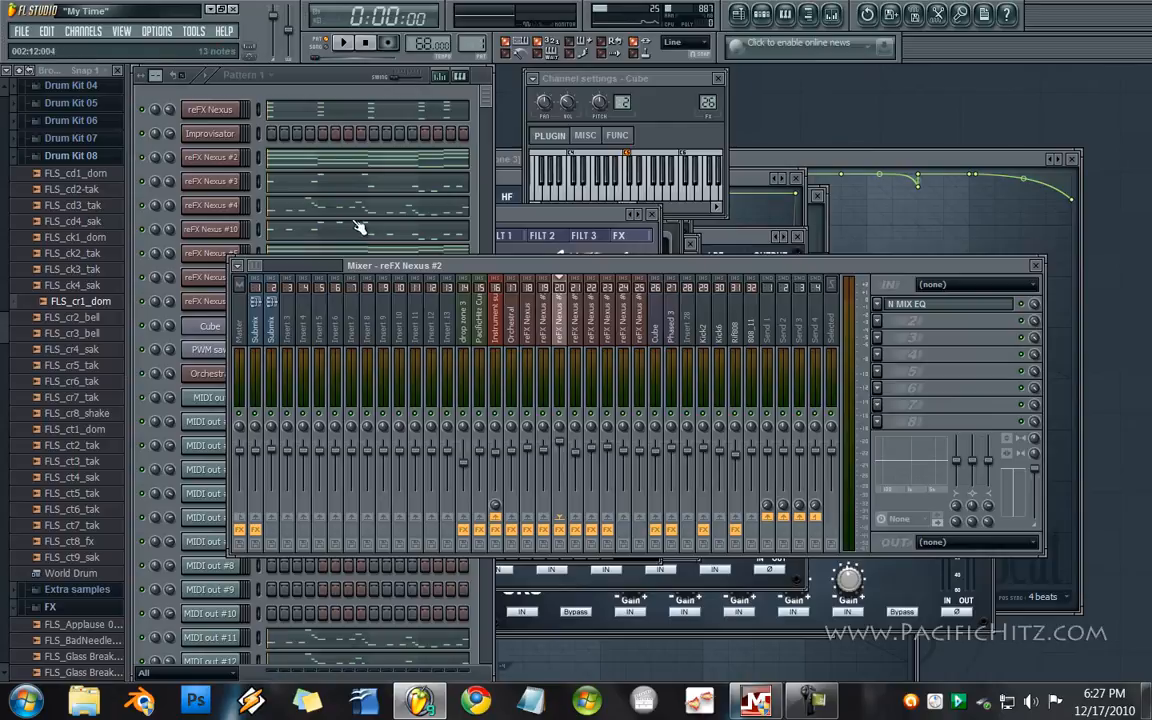
pyautogui.click(553, 342)
pyautogui.moveTo(551, 339); pyautogui.dragTo(495, 338)
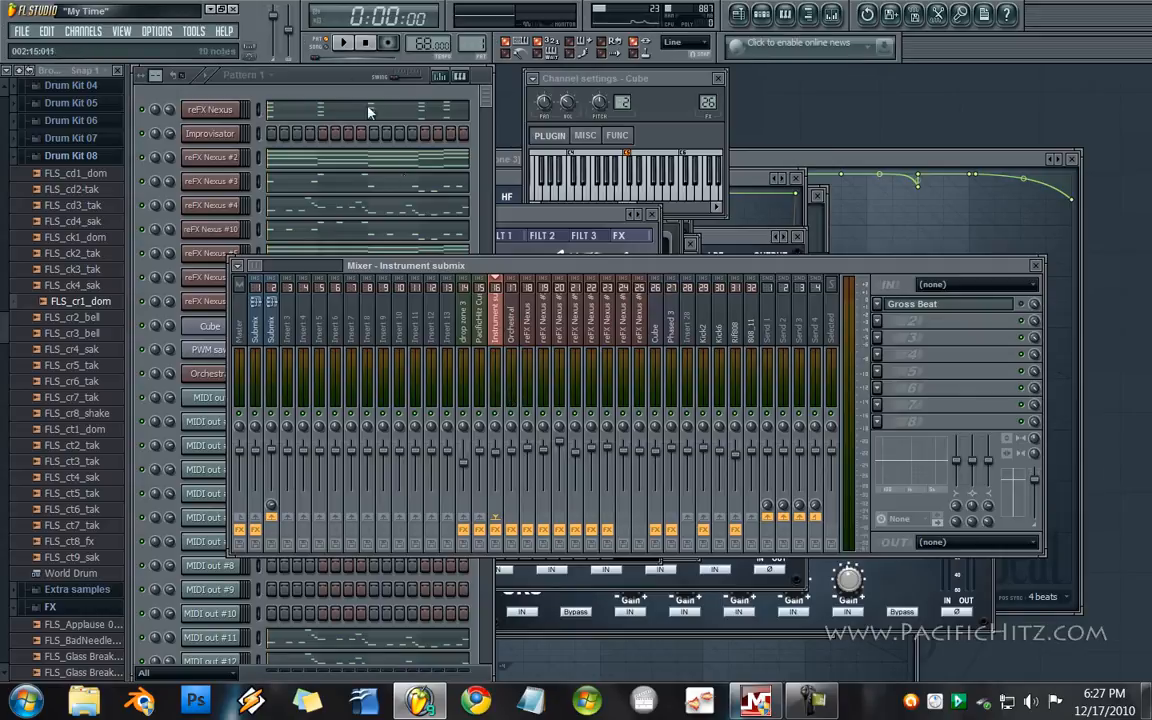
# - Play Pattern 1 while tracing the signal from the Orchestral track through Instrument submix to the second Submix track, and pause playback
pyautogui.click(342, 43)
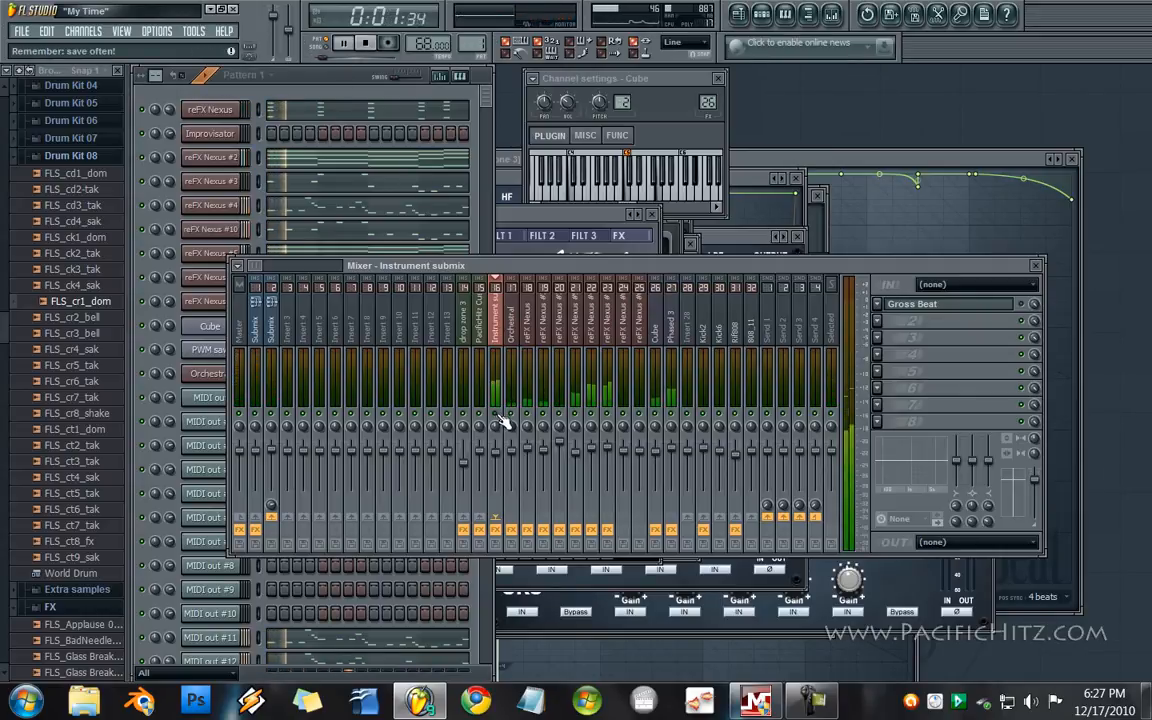
pyautogui.click(527, 330)
pyautogui.click(513, 343)
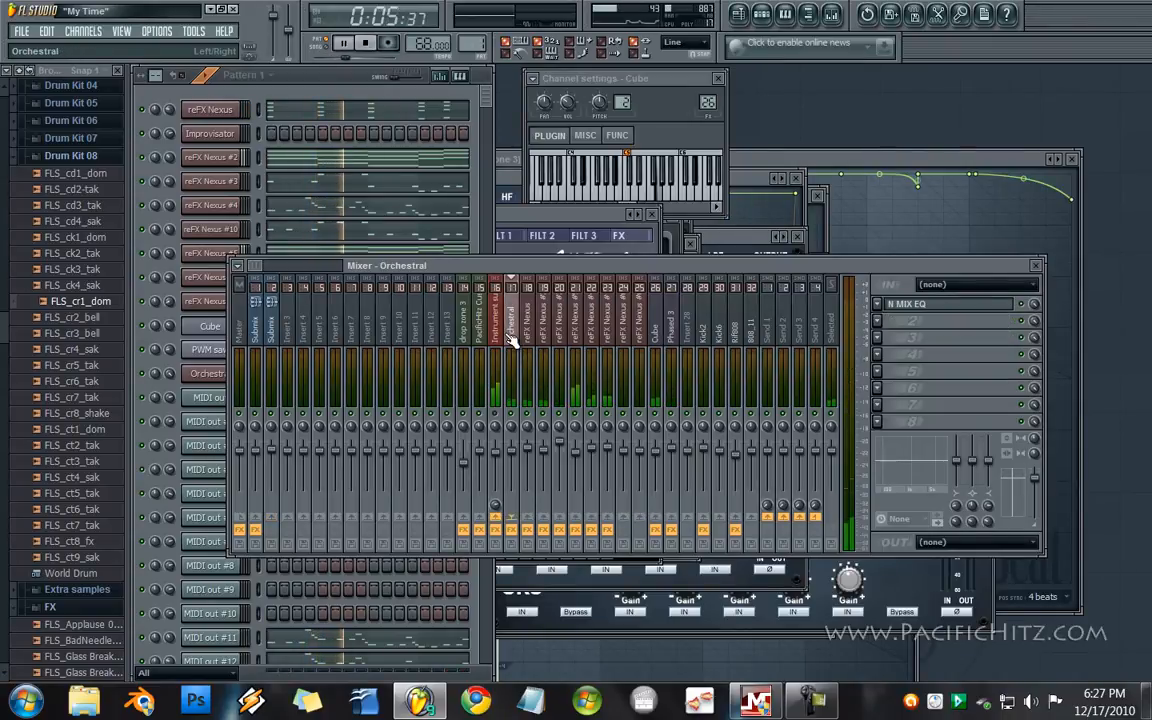
pyautogui.click(496, 332)
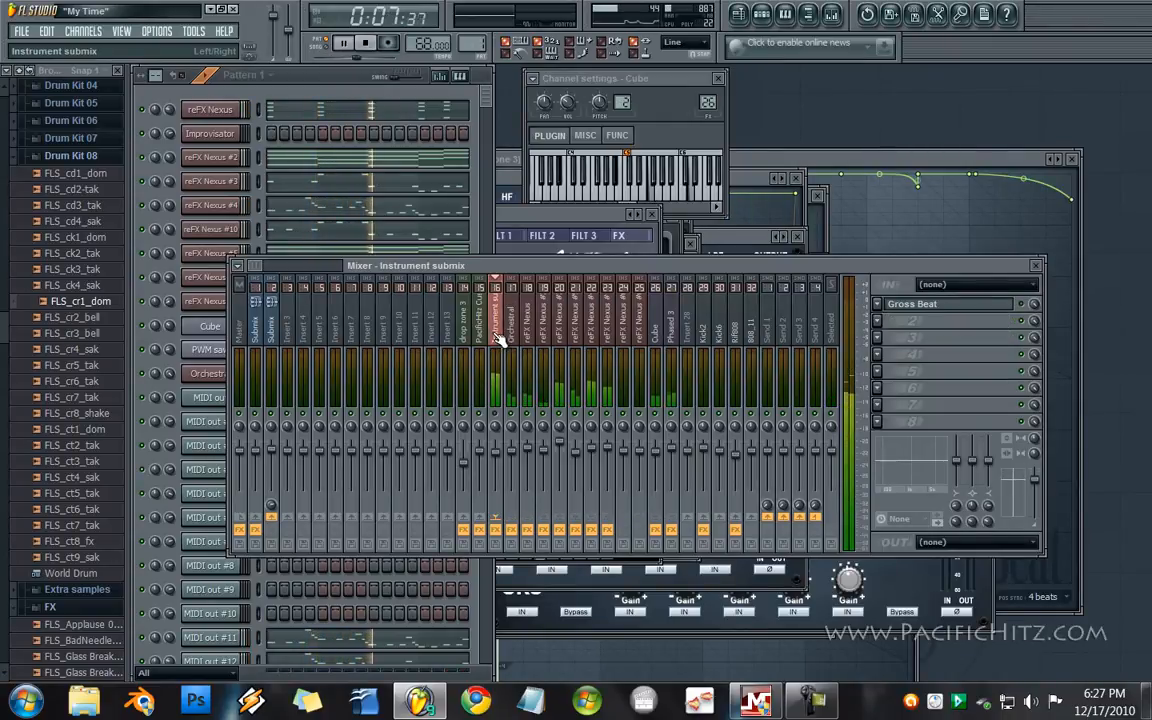
pyautogui.click(484, 336)
pyautogui.click(493, 337)
pyautogui.click(272, 341)
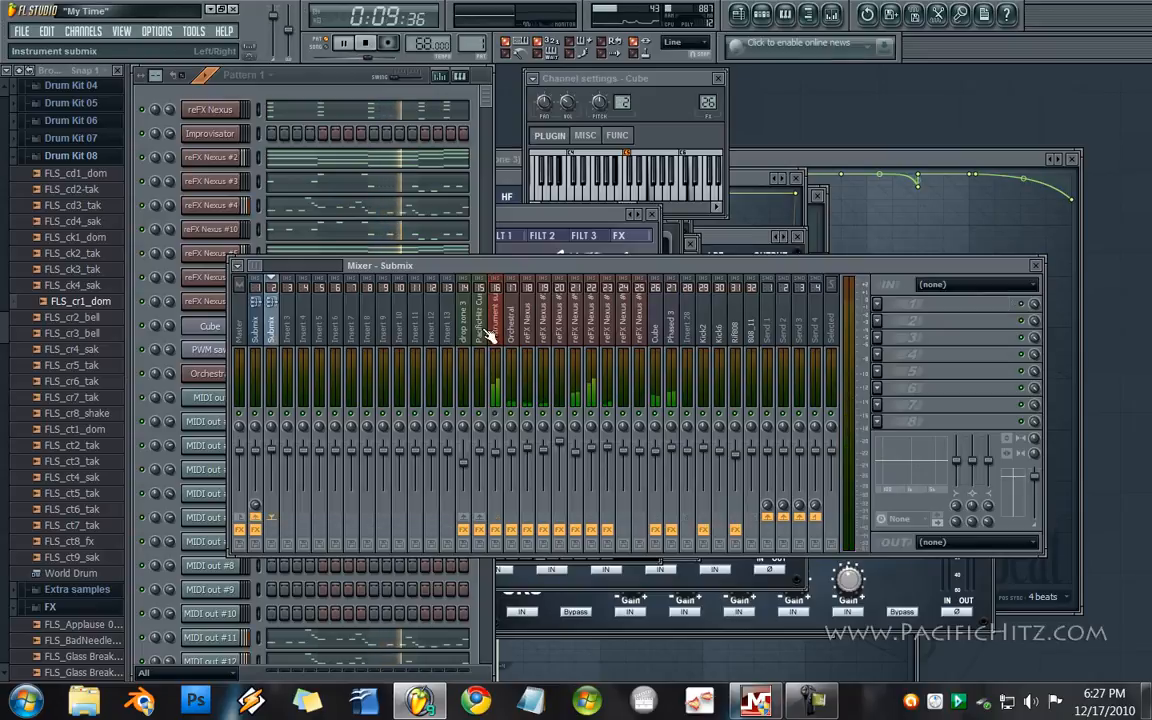
pyautogui.click(492, 335)
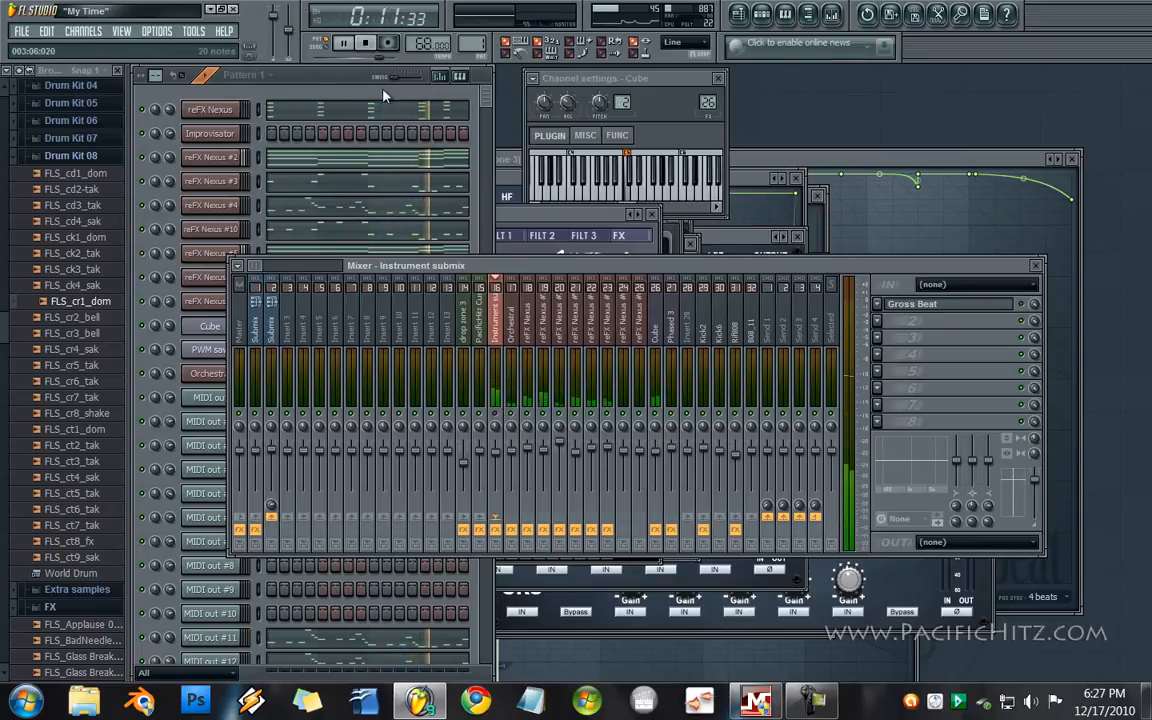
pyautogui.click(344, 44)
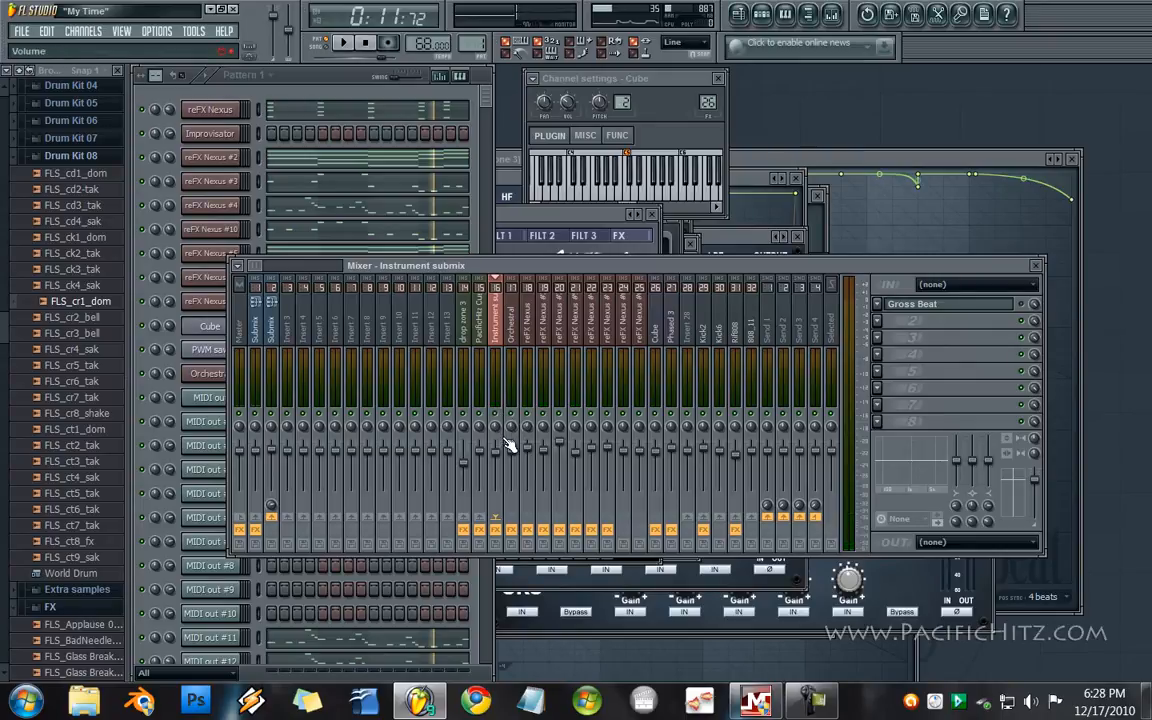
# - Trace the routing of the reFX Nexus tracks through Instrument submix to the second Submix track, and return to Instrument submix
pyautogui.click(570, 338)
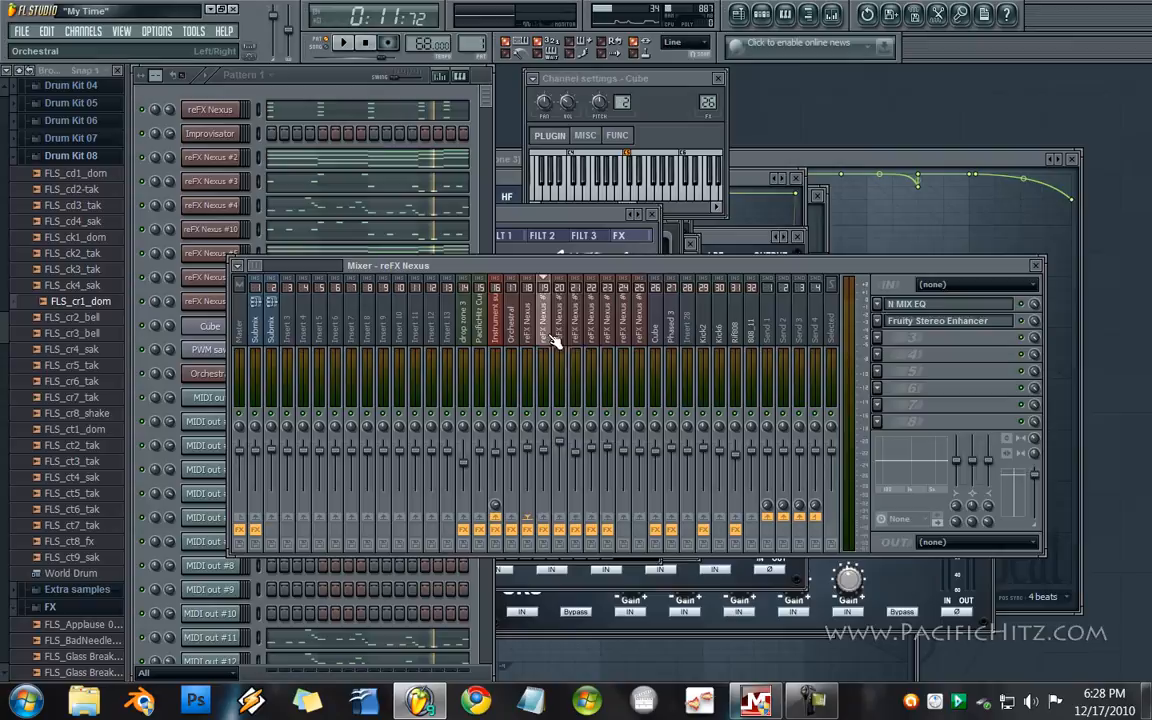
pyautogui.click(496, 342)
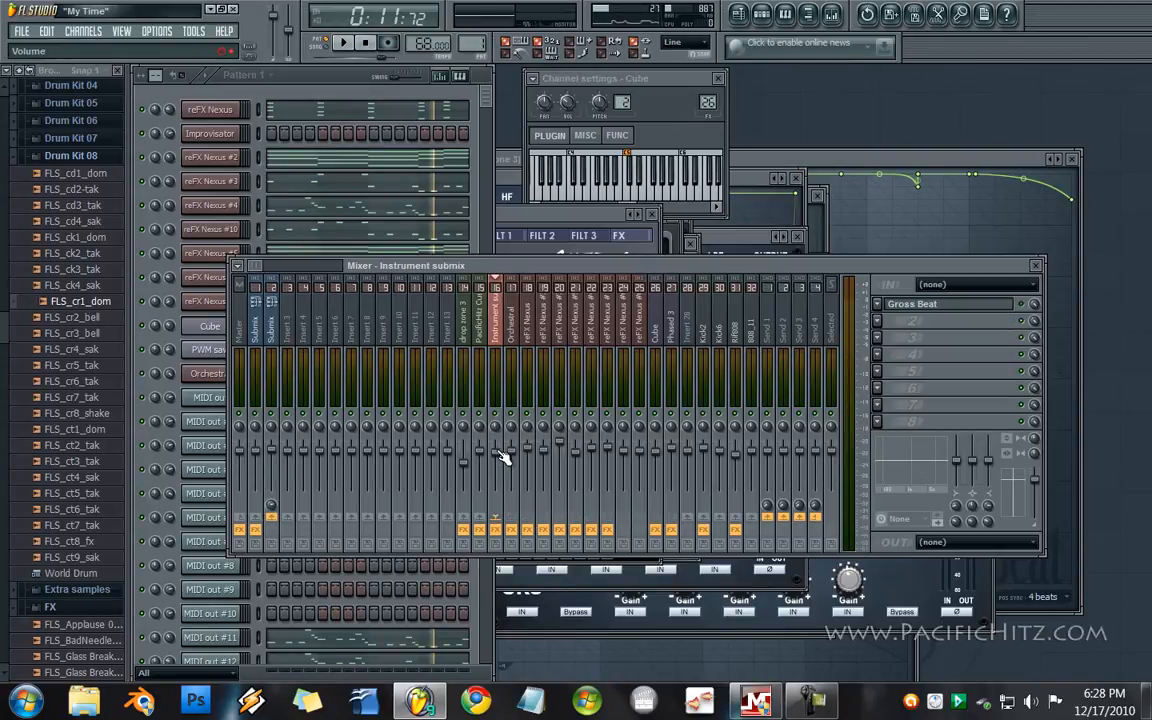
pyautogui.click(279, 337)
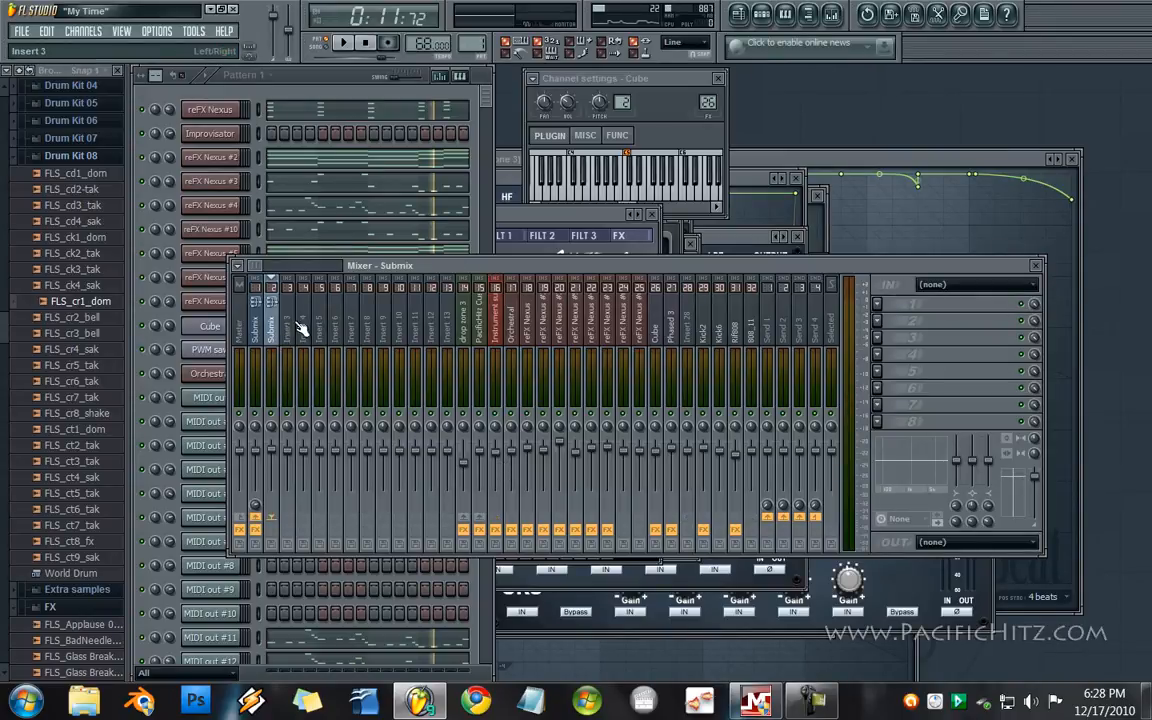
pyautogui.moveTo(259, 266)
pyautogui.mouseDown()
pyautogui.moveTo(289, 276)
pyautogui.moveTo(255, 266)
pyautogui.mouseUp()
pyautogui.click(405, 338)
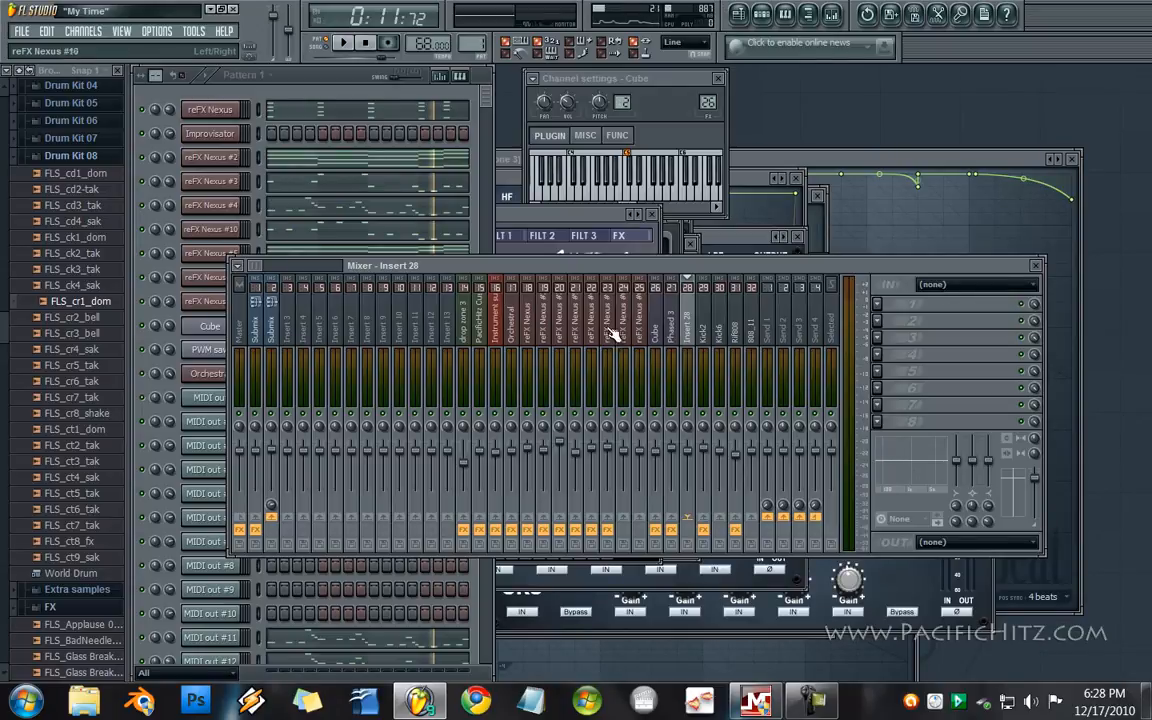
pyautogui.click(504, 322)
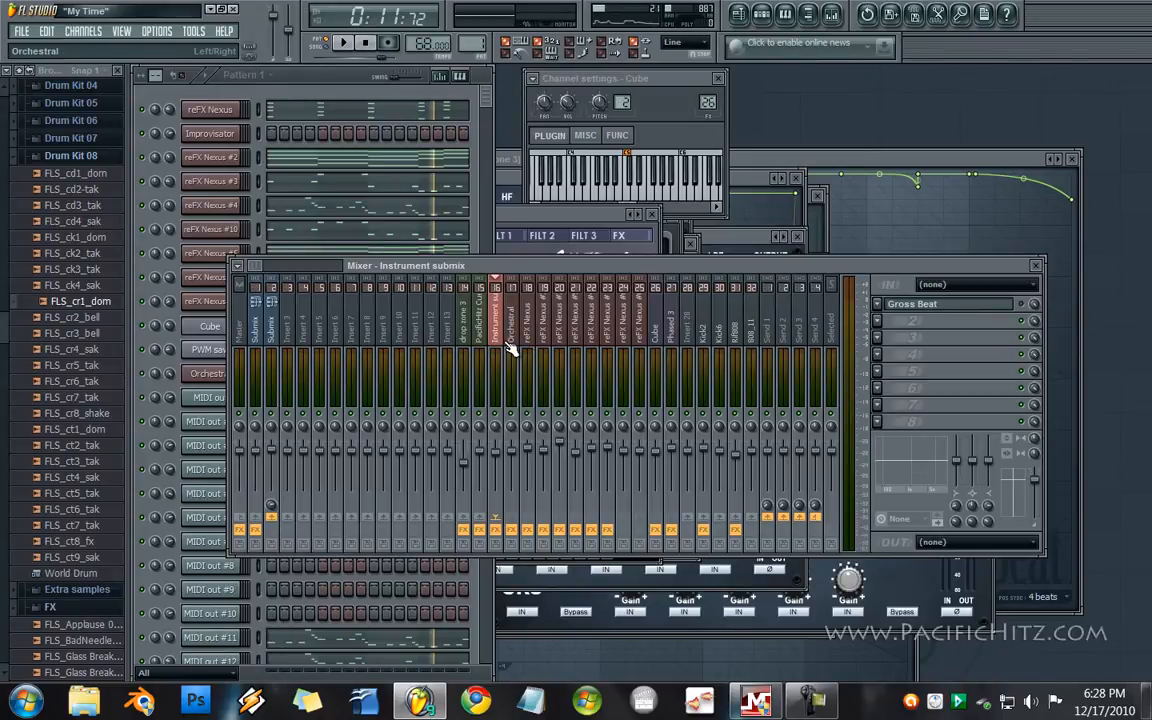
# - Compare the effects of the reFX Nexus #2 and reFX Nexus mixer tracks, and view the N MIX EQ on the reFX Nexus track
pyautogui.click(549, 336)
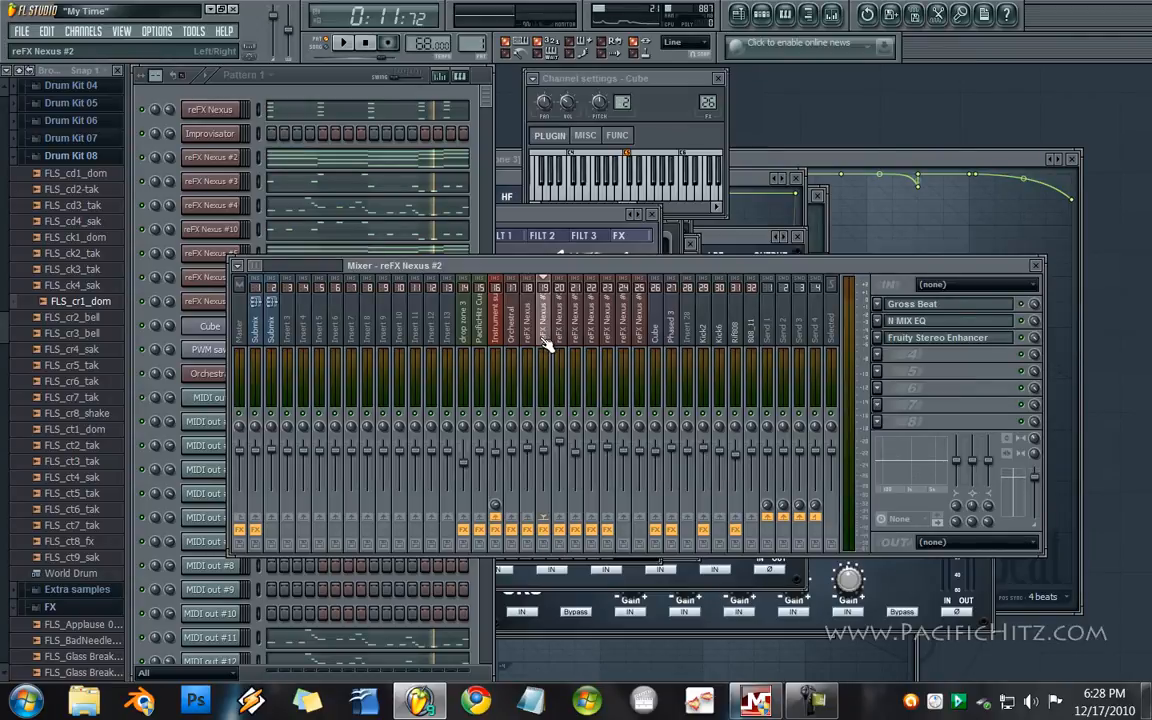
pyautogui.click(530, 340)
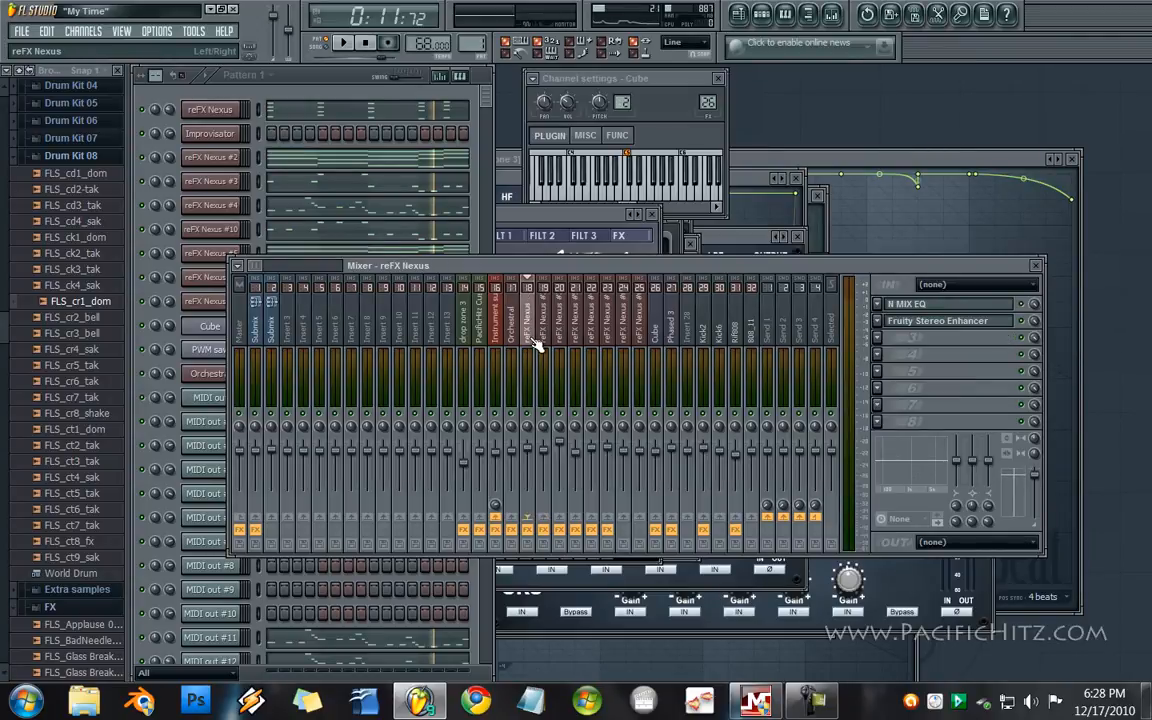
pyautogui.click(901, 306)
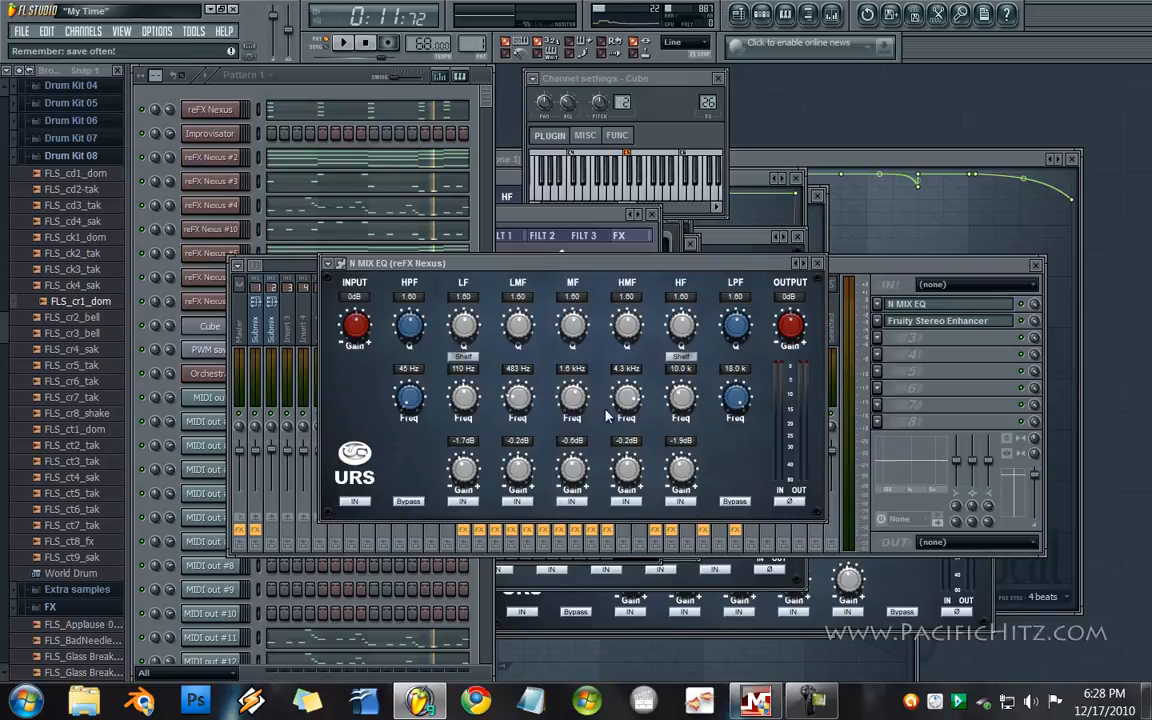
pyautogui.moveTo(629, 268); pyautogui.dragTo(523, 235)
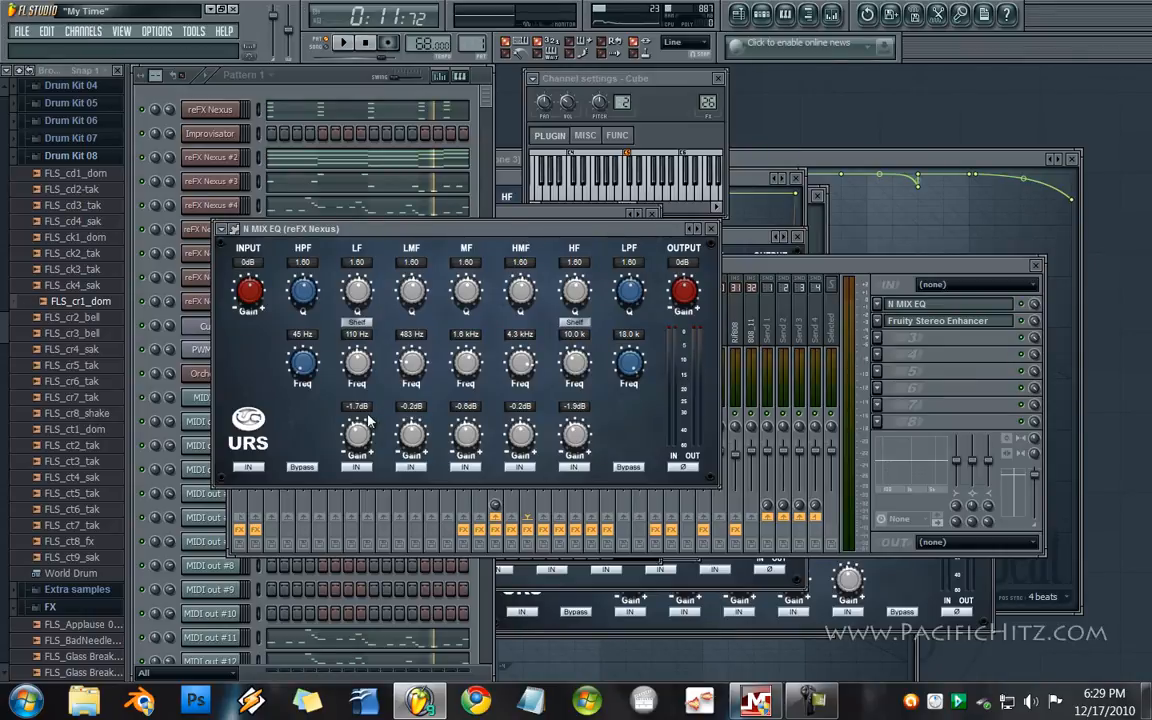
# - Add Fruity Parametric EQ 2 to effect slot 3 of the reFX Nexus mixer track, and bring back its N MIX EQ
pyautogui.click(878, 338)
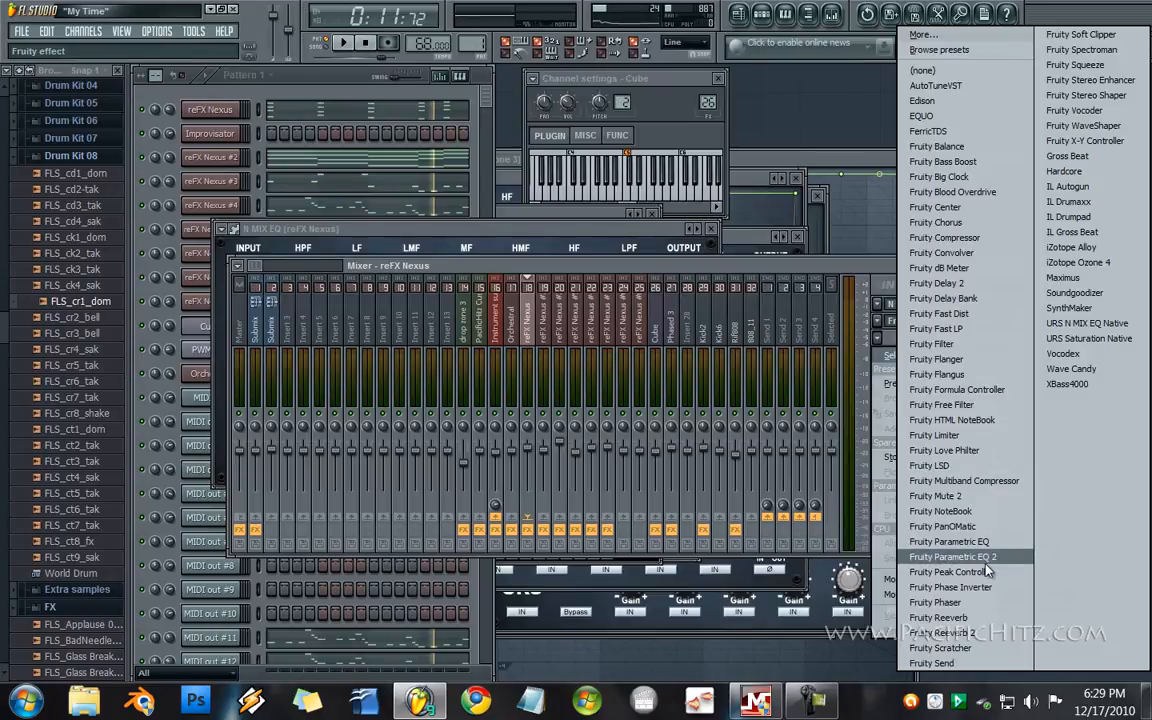
pyautogui.click(958, 556)
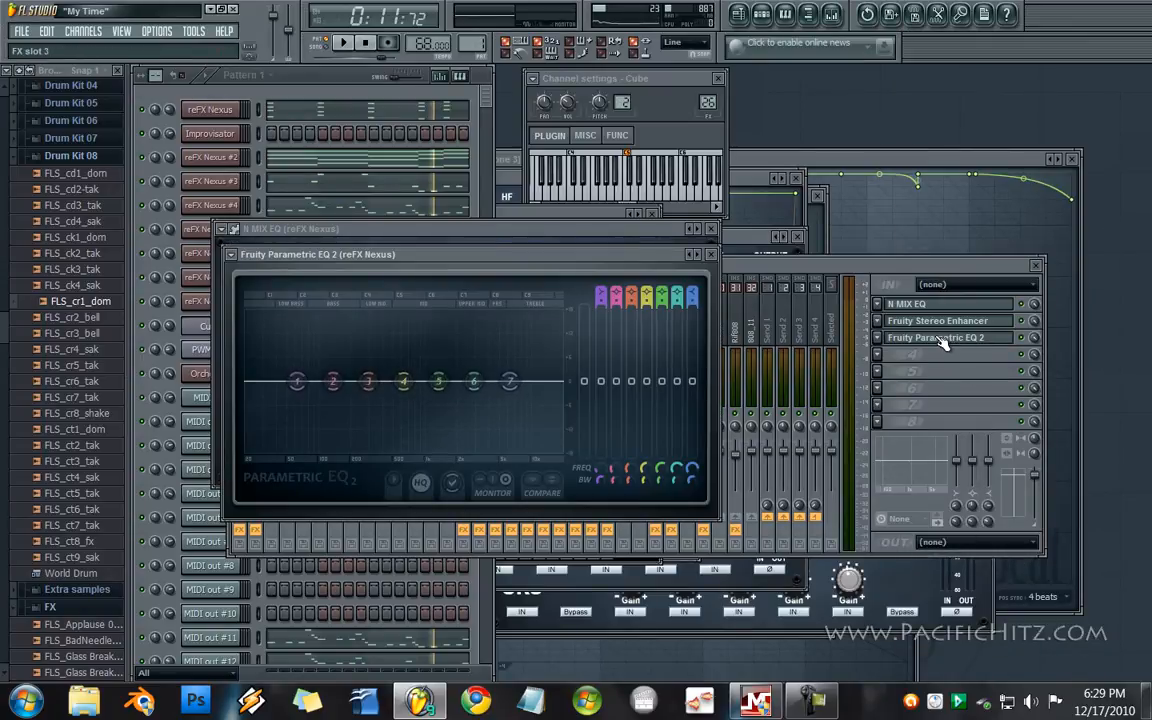
pyautogui.click(928, 311)
pyautogui.click(926, 306)
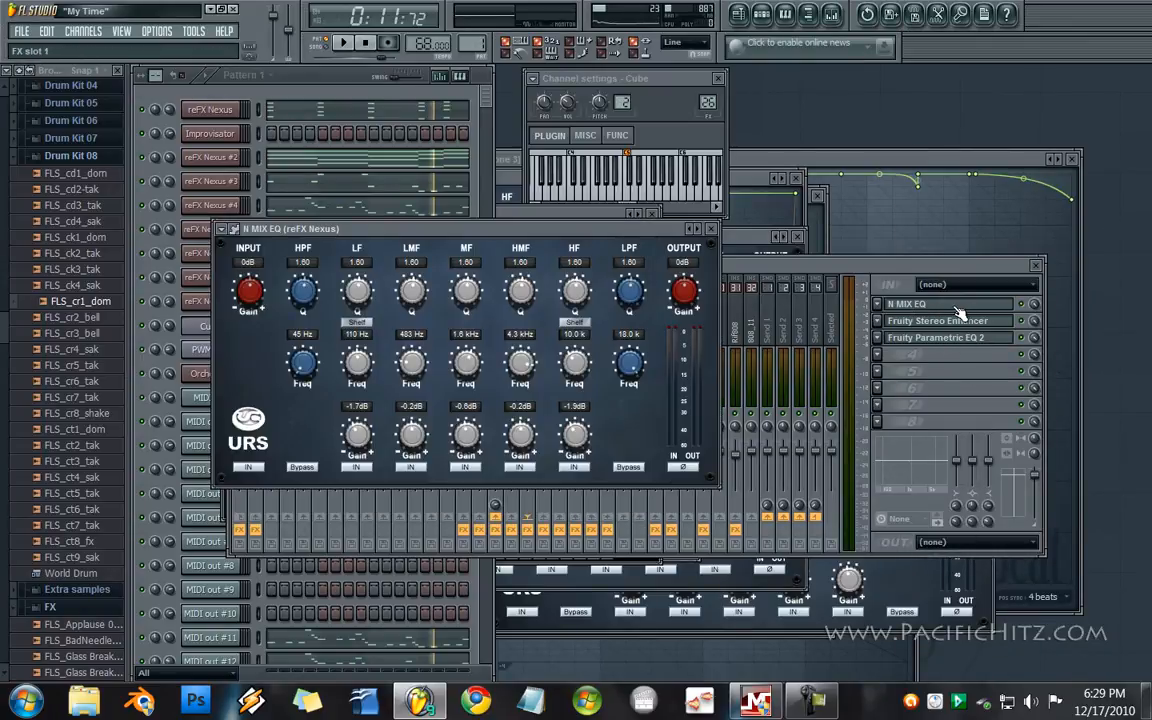
# - Bring up Fruity Parametric EQ 2 on the reFX Nexus track and place its window directly below the N MIX EQ window
pyautogui.click(932, 338)
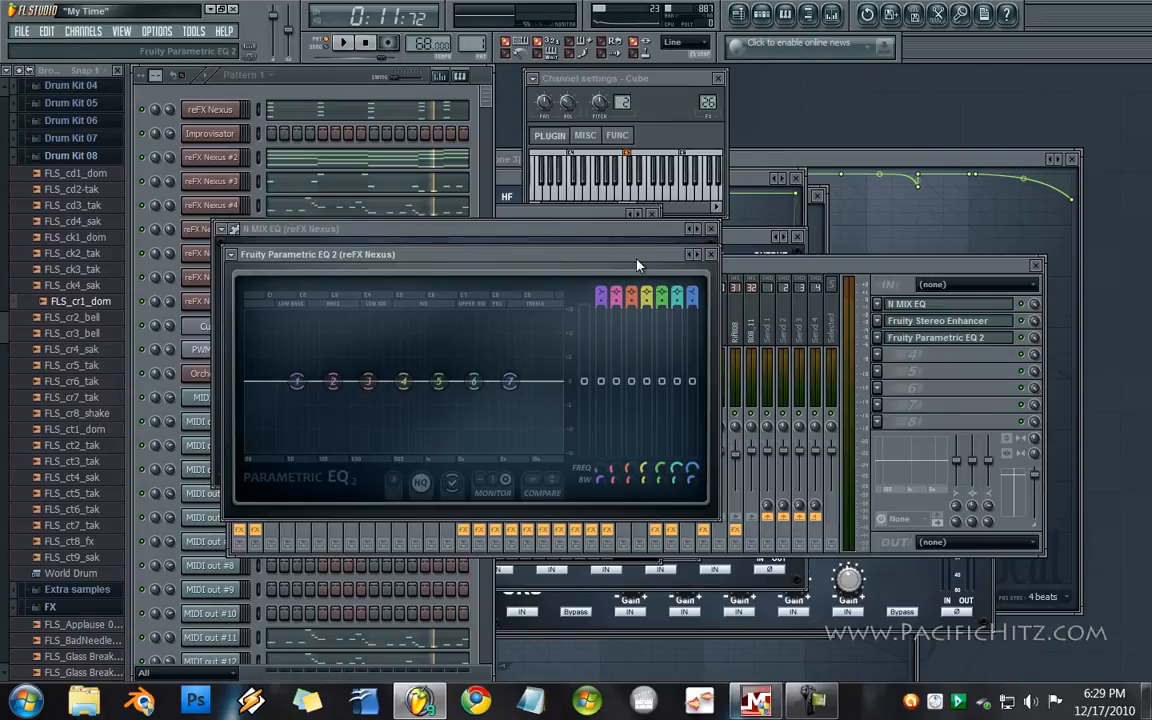
pyautogui.moveTo(637, 291); pyautogui.dragTo(633, 436)
pyautogui.moveTo(536, 228); pyautogui.dragTo(530, 168)
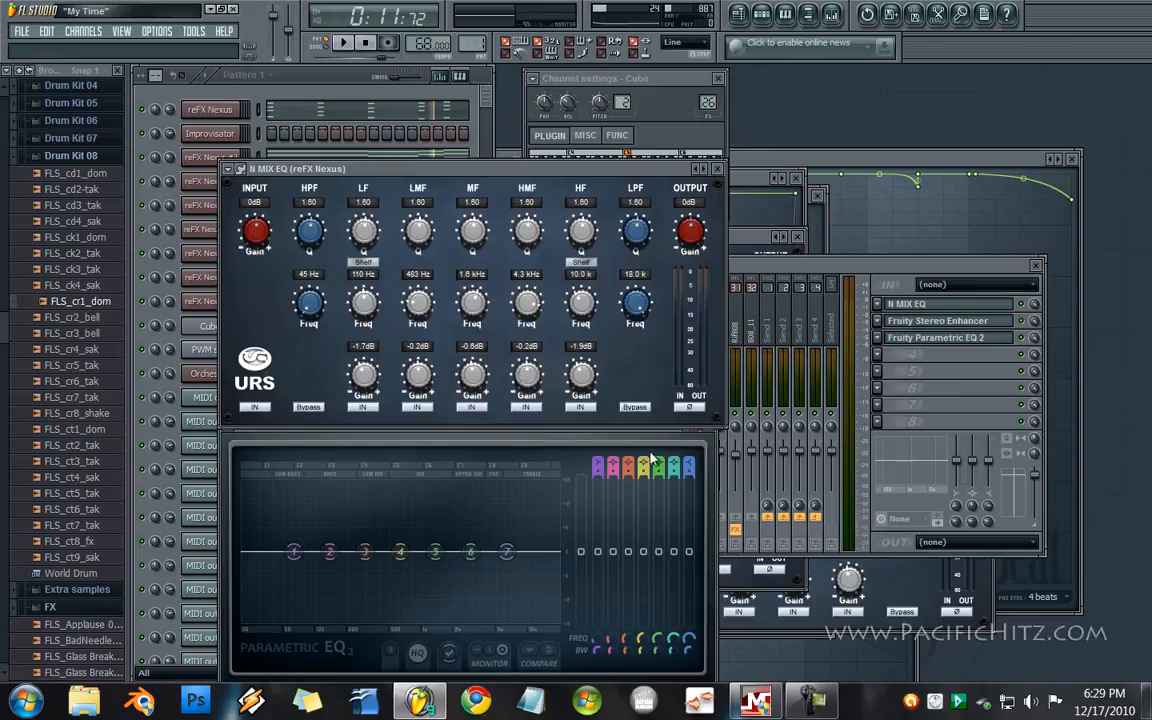
pyautogui.click(672, 428)
pyautogui.moveTo(672, 426); pyautogui.dragTo(675, 441)
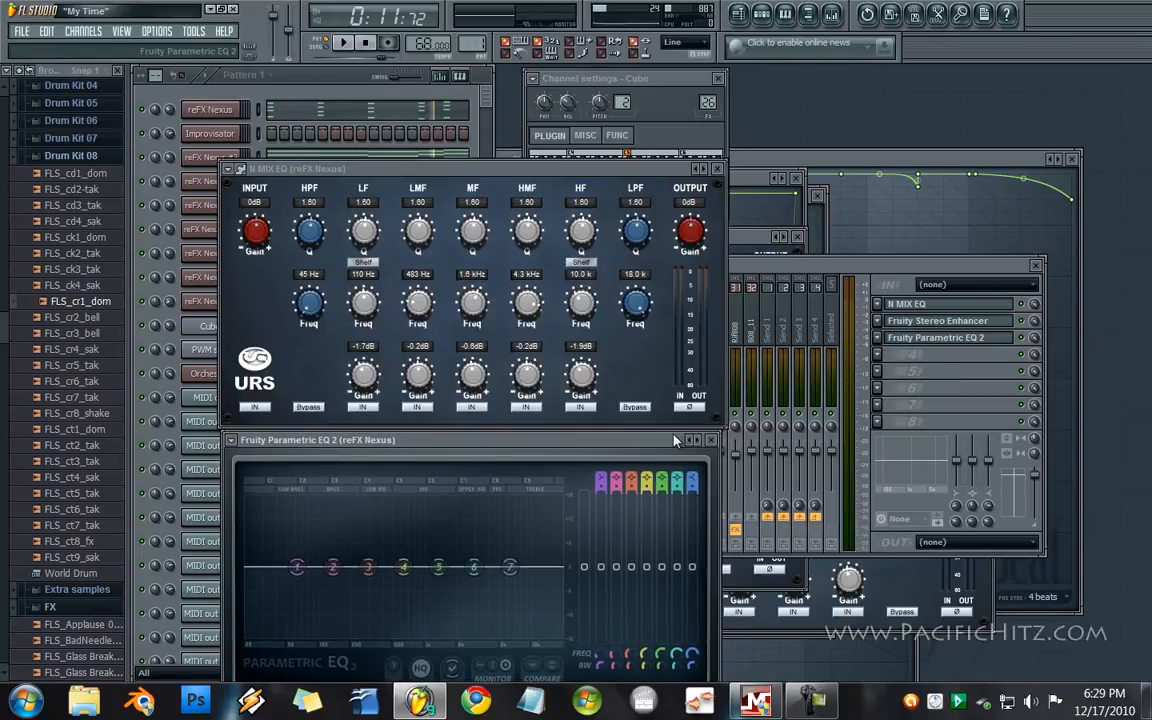
pyautogui.moveTo(591, 168); pyautogui.dragTo(591, 147)
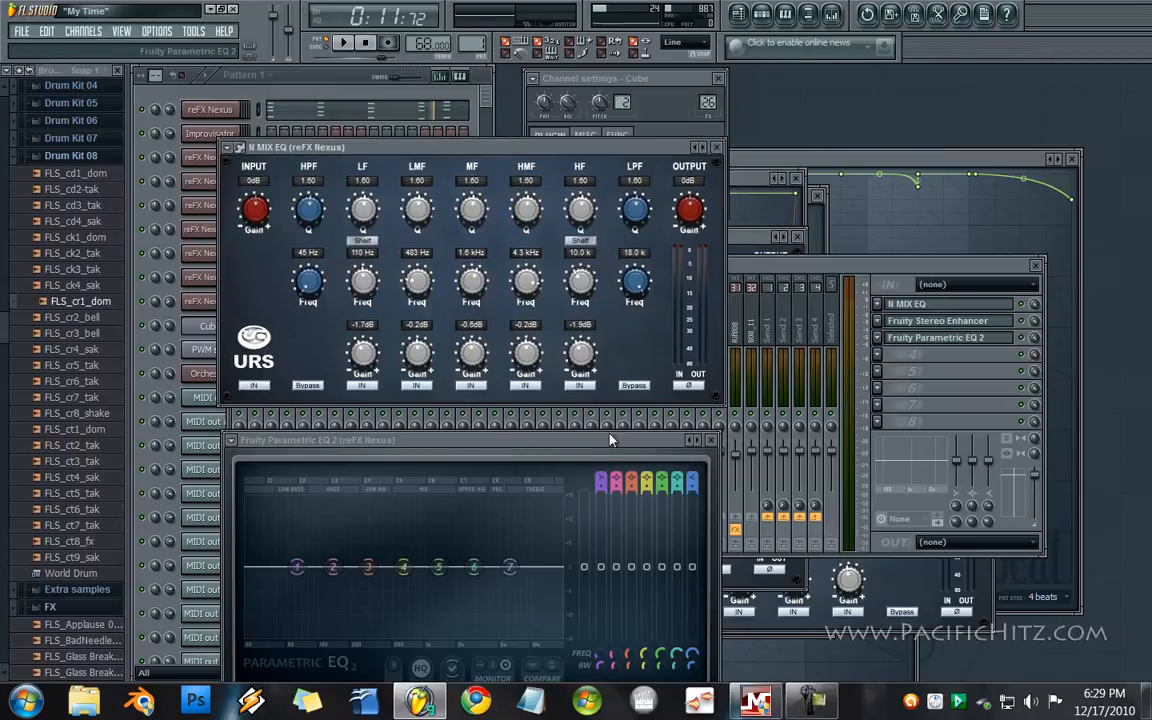
pyautogui.moveTo(615, 444); pyautogui.dragTo(617, 424)
pyautogui.moveTo(617, 421); pyautogui.dragTo(605, 422)
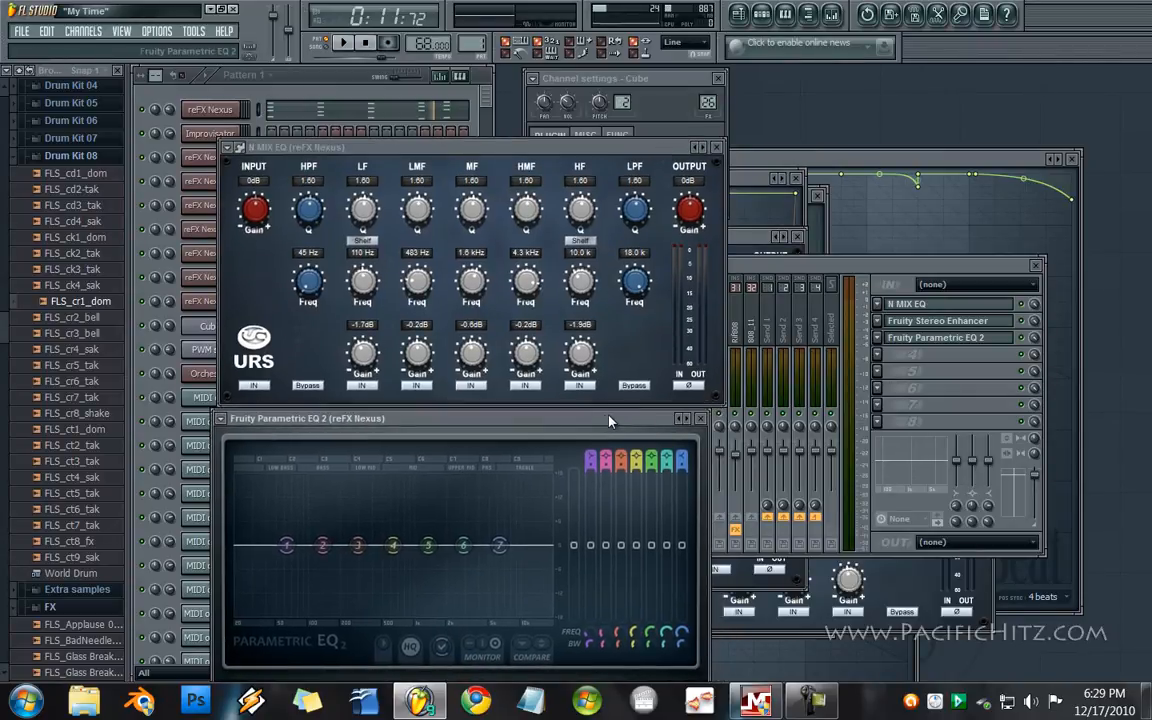
pyautogui.click(933, 347)
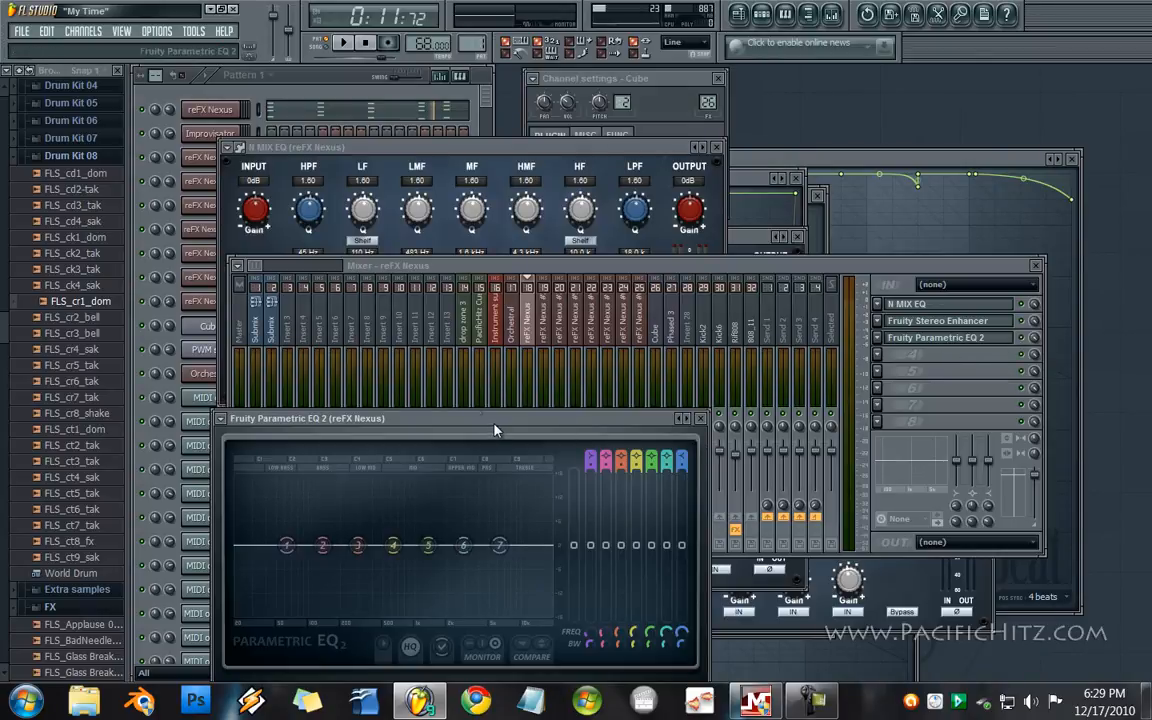
pyautogui.click(560, 172)
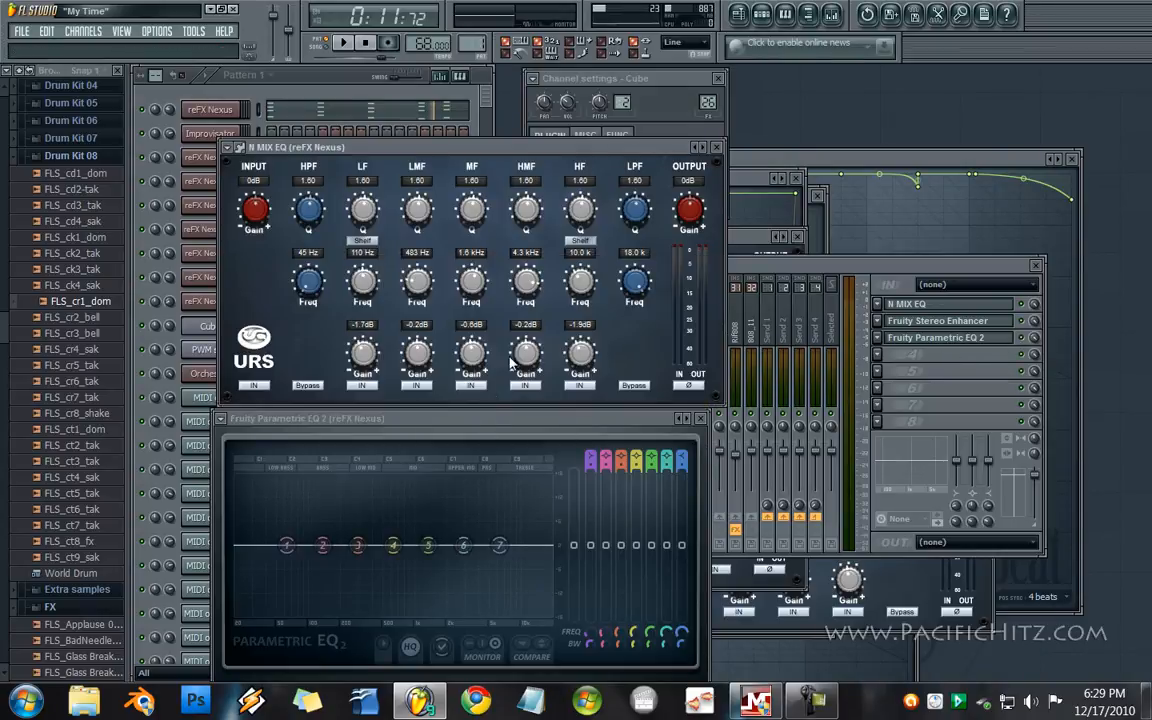
pyautogui.click(493, 432)
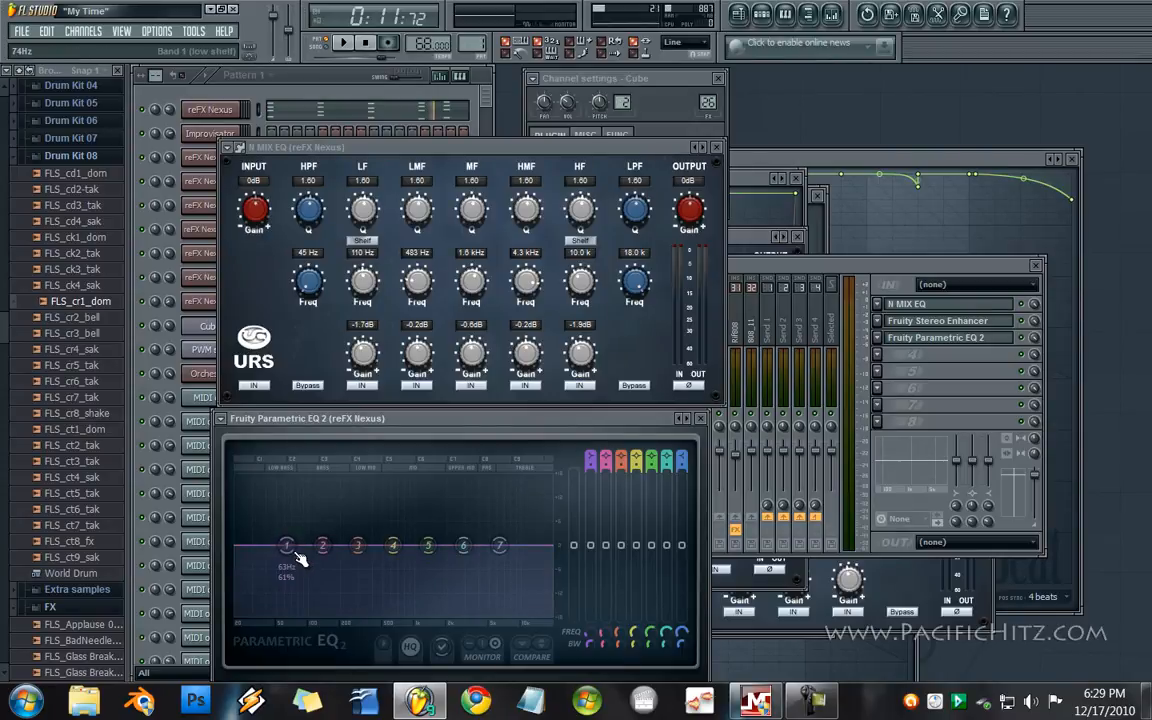
# - Try lowering bands 1 and 7 fully toward the high frequencies in Fruity Parametric EQ 2 and boosting band 6 around 9 kHz
pyautogui.moveTo(290, 547); pyautogui.dragTo(722, 650)
pyautogui.moveTo(552, 614); pyautogui.dragTo(486, 617)
pyautogui.moveTo(500, 549); pyautogui.dragTo(541, 614)
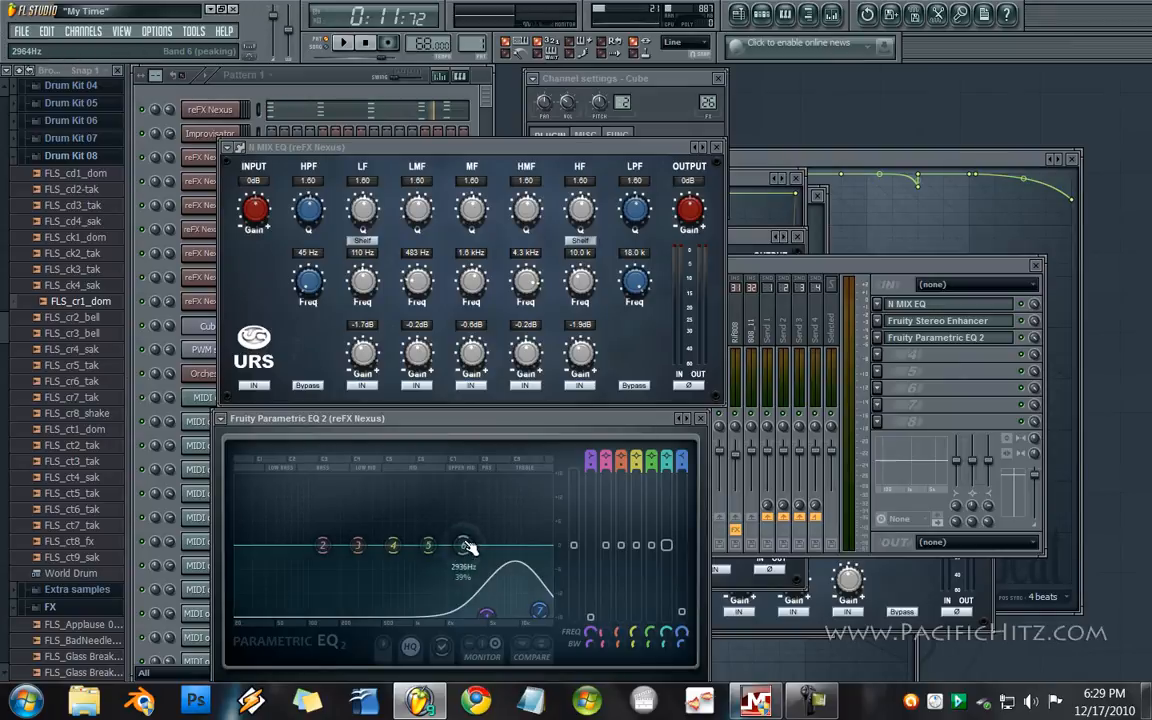
pyautogui.moveTo(463, 545); pyautogui.dragTo(535, 504)
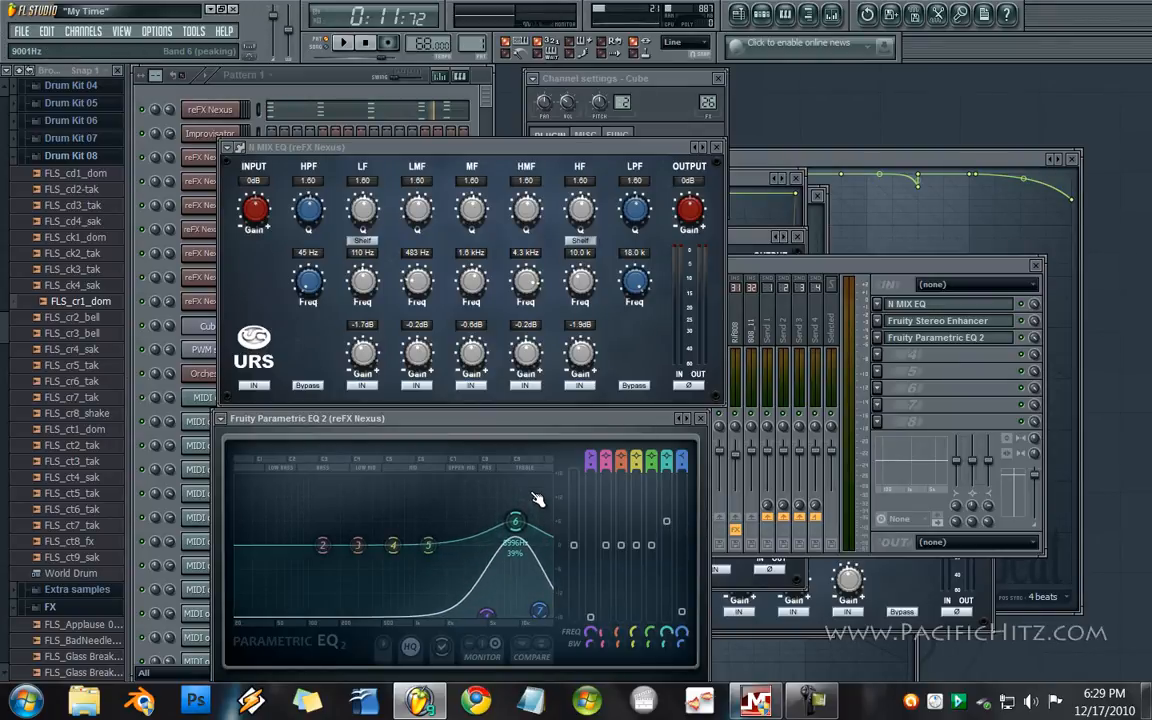
# - Reset bands 6, 1 and 7 of the reFX Nexus track's Fruity Parametric EQ 2 to their defaults
pyautogui.rightClick(516, 523)
pyautogui.click(535, 543)
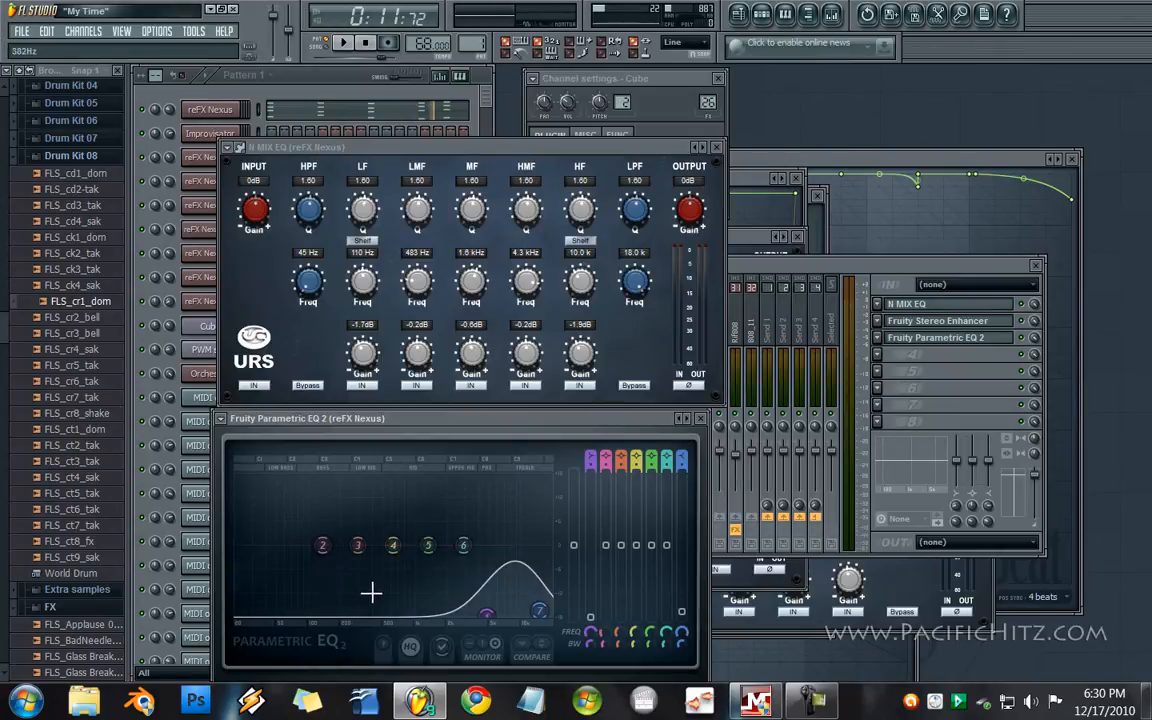
pyautogui.rightClick(487, 609)
pyautogui.click(502, 627)
pyautogui.rightClick(538, 609)
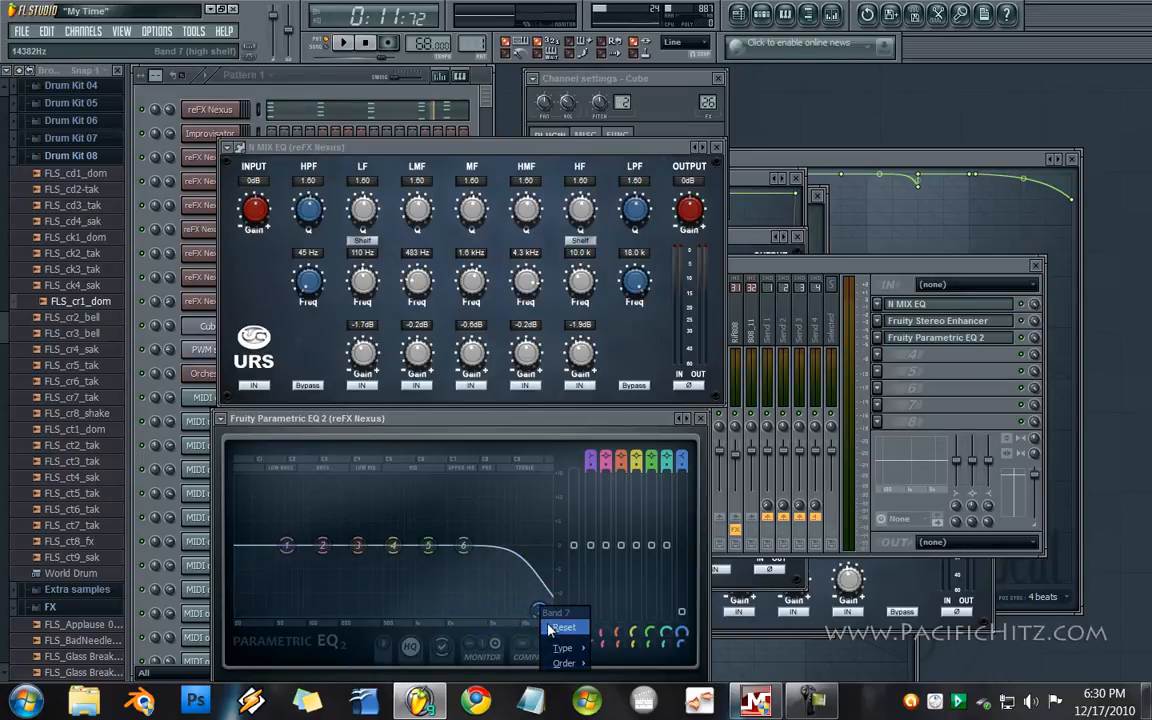
pyautogui.click(549, 627)
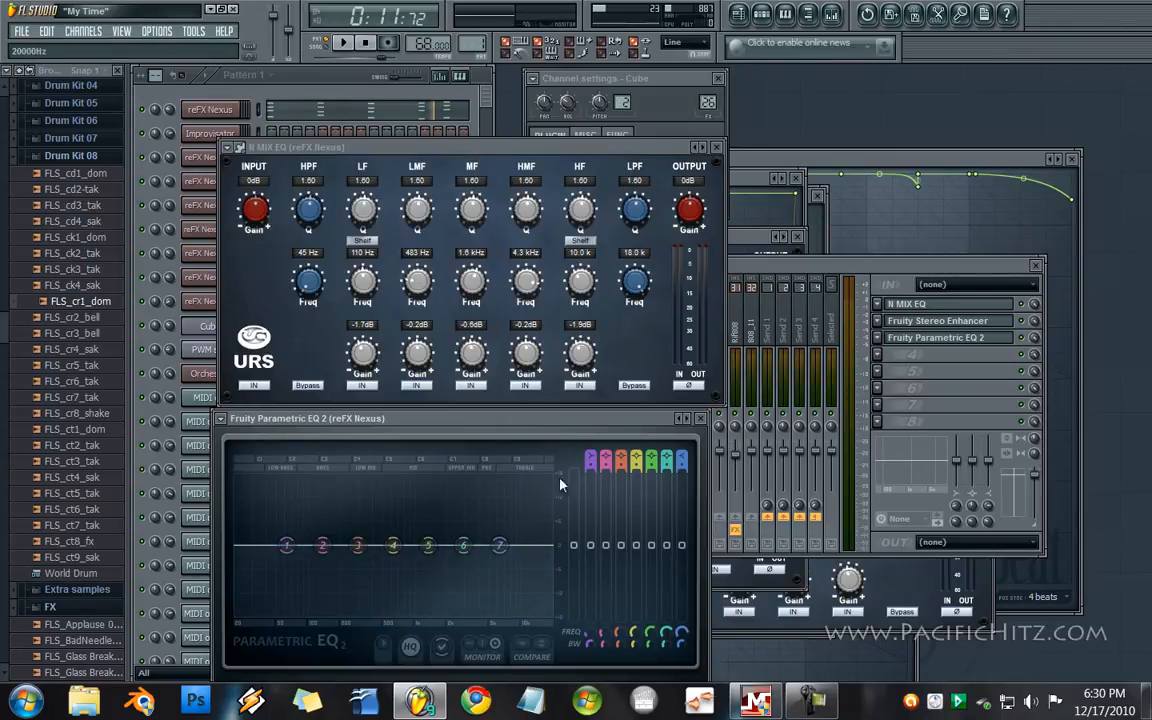
# - Play Pattern 3 briefly with the Kick2 mixer track selected, and open that track's N MIX EQ
pyautogui.click(784, 265)
pyautogui.click(708, 333)
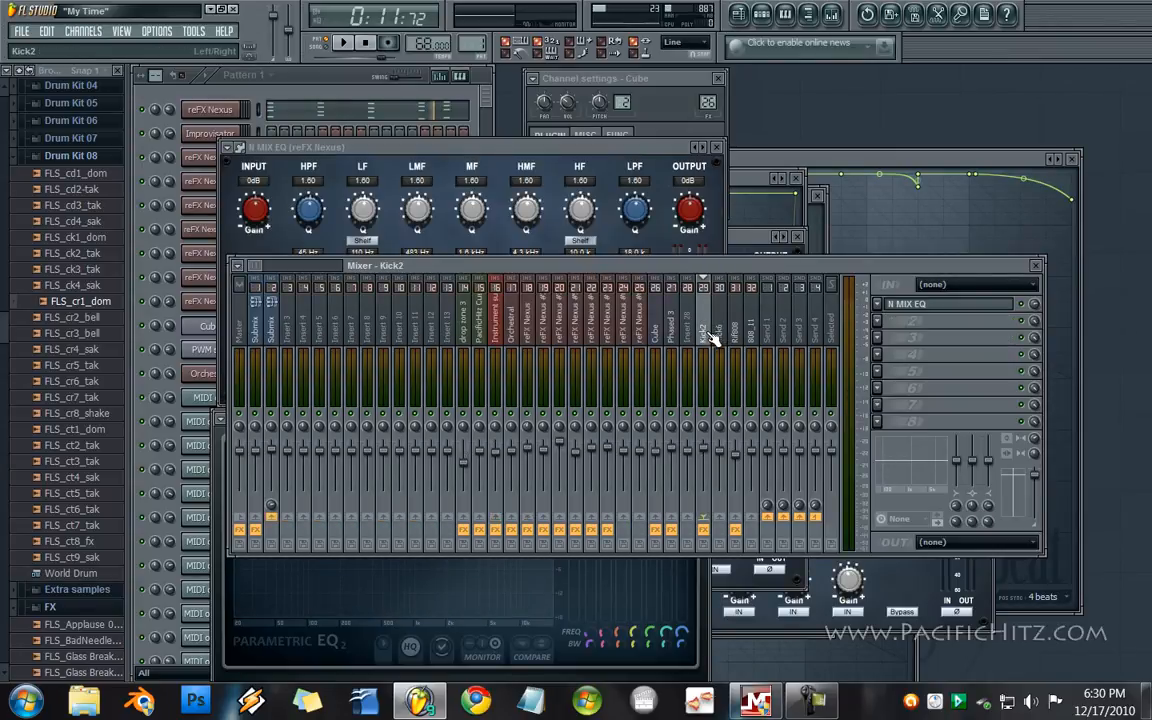
pyautogui.moveTo(476, 43); pyautogui.dragTo(494, 28)
pyautogui.click(349, 43)
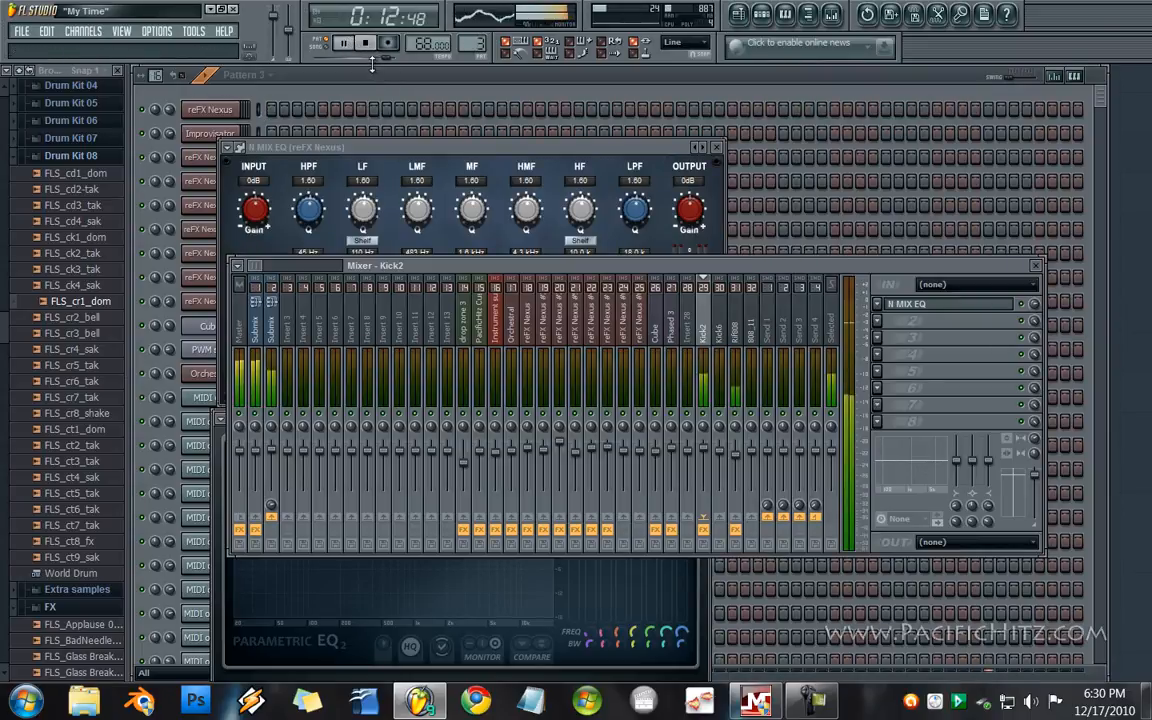
pyautogui.press('space')
pyautogui.click(912, 313)
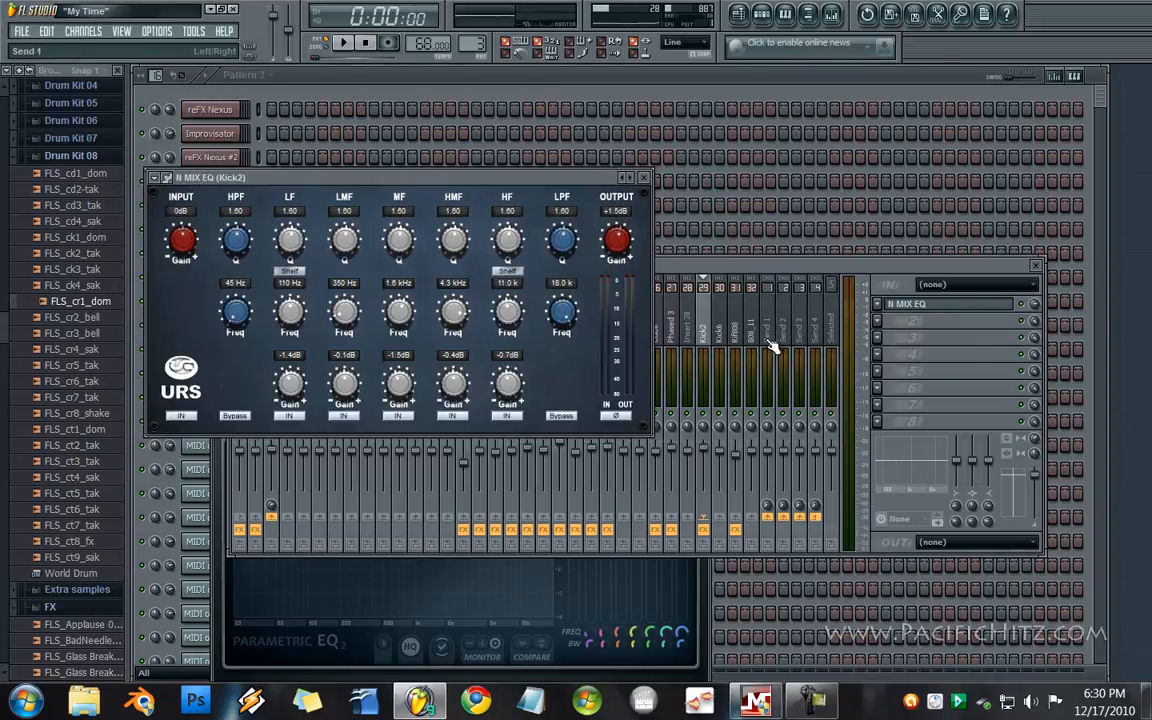
# - Remove Fruity Parametric EQ 2 from effect slot 3 of the reFX Nexus mixer track
pyautogui.click(706, 572)
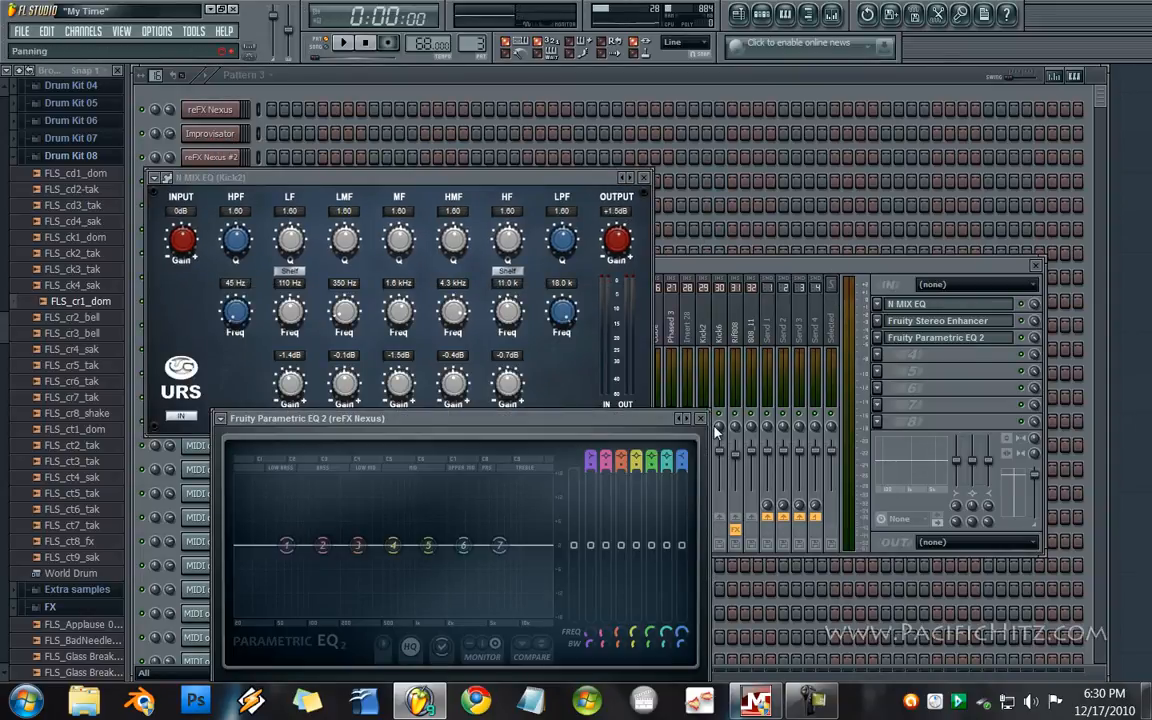
pyautogui.click(877, 338)
pyautogui.moveTo(915, 355)
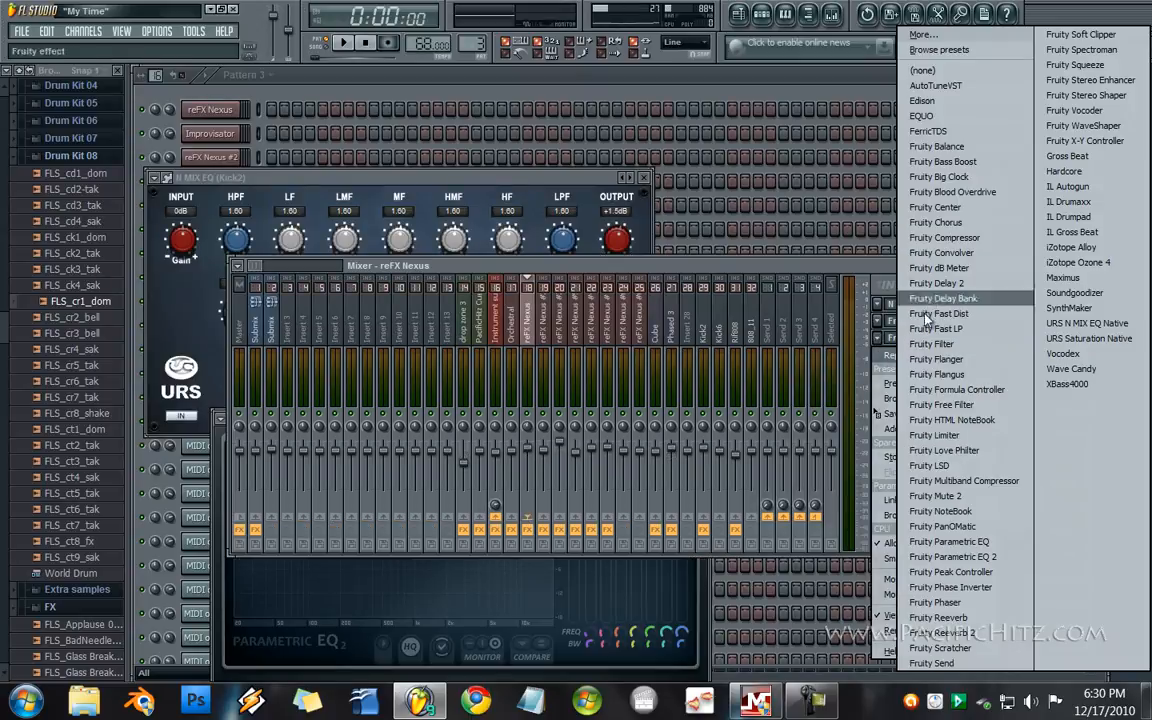
pyautogui.click(931, 69)
# - Add Fruity Parametric EQ 2 to effect slot 2 of the Kick2 mixer track, and arrange it below the N MIX EQ window
pyautogui.click(705, 336)
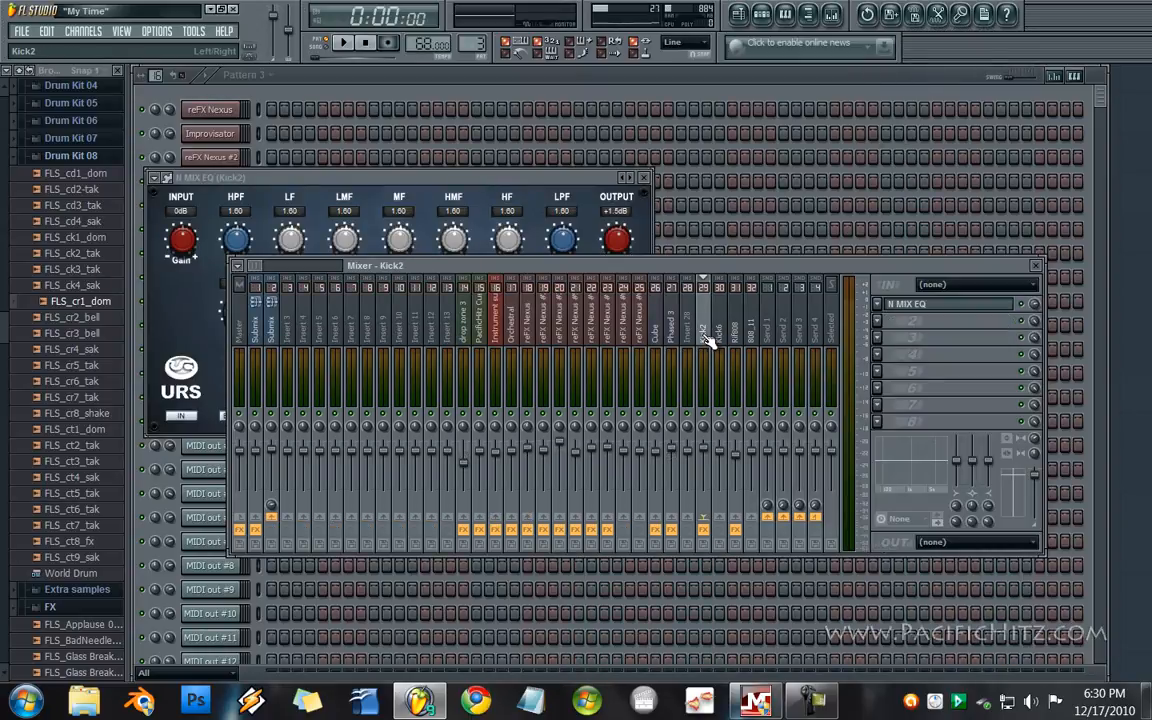
pyautogui.click(877, 321)
pyautogui.click(946, 540)
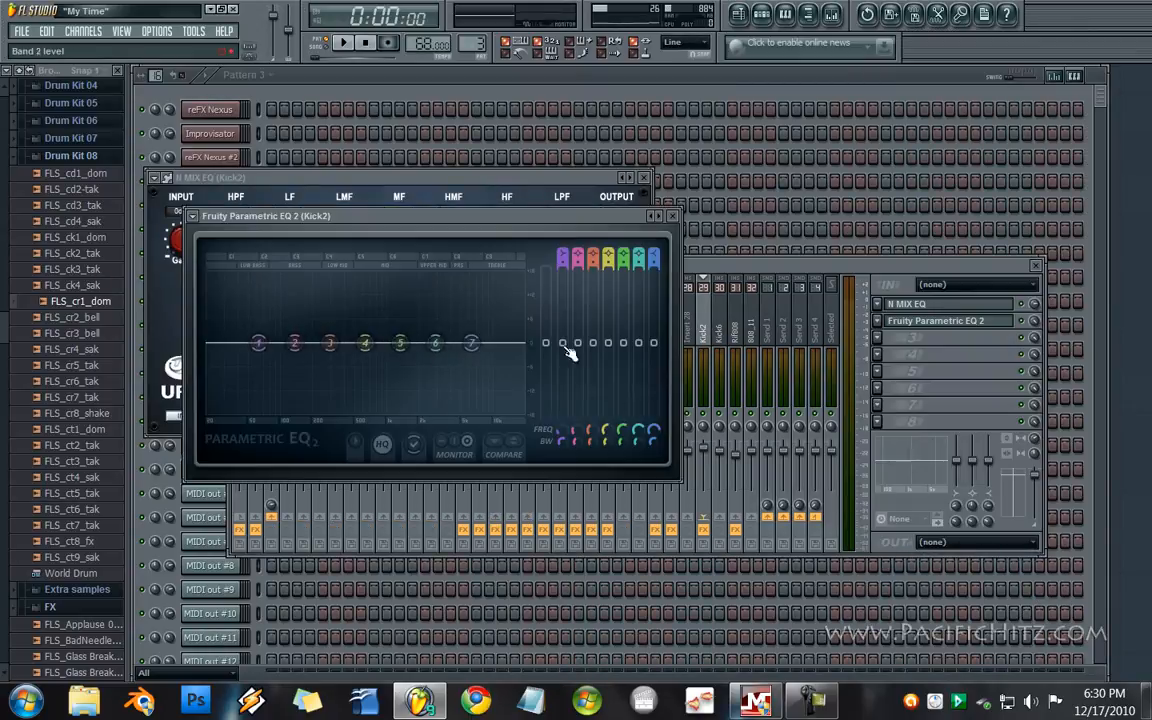
pyautogui.moveTo(535, 222); pyautogui.dragTo(443, 387)
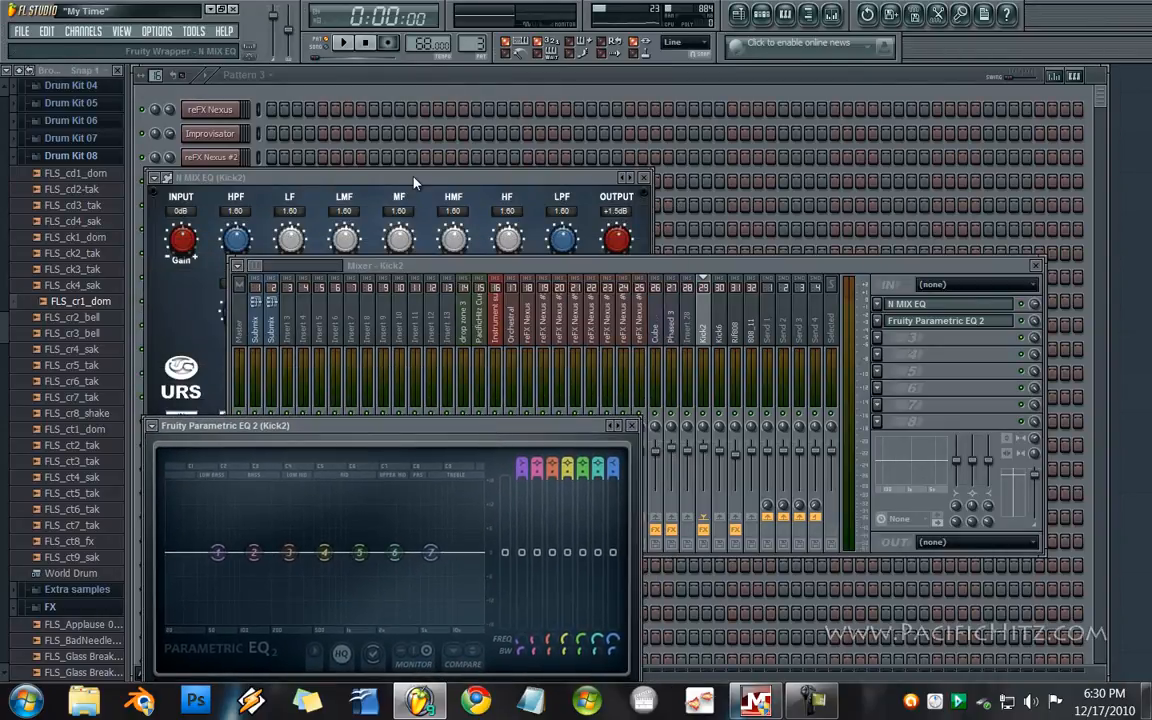
pyautogui.moveTo(425, 178); pyautogui.dragTo(416, 138)
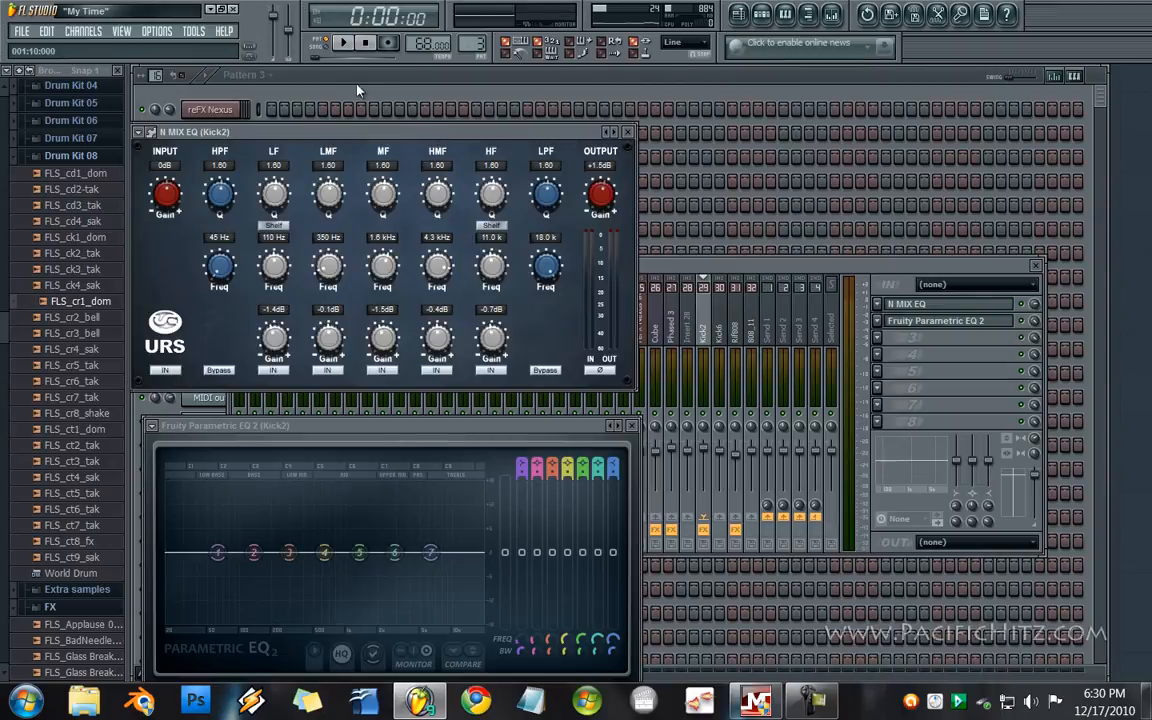
# - Play Pattern 3 while watching the Kick2 signal in the mixer and its N MIX EQ, and stop playback
pyautogui.click(708, 420)
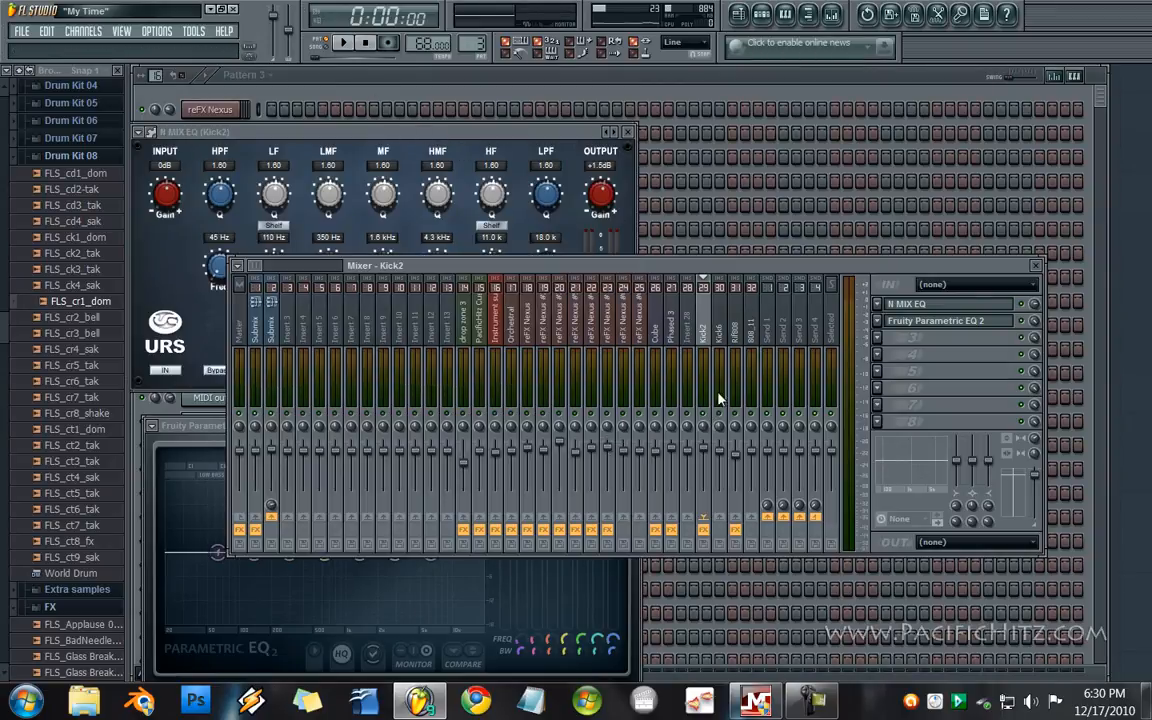
pyautogui.click(346, 43)
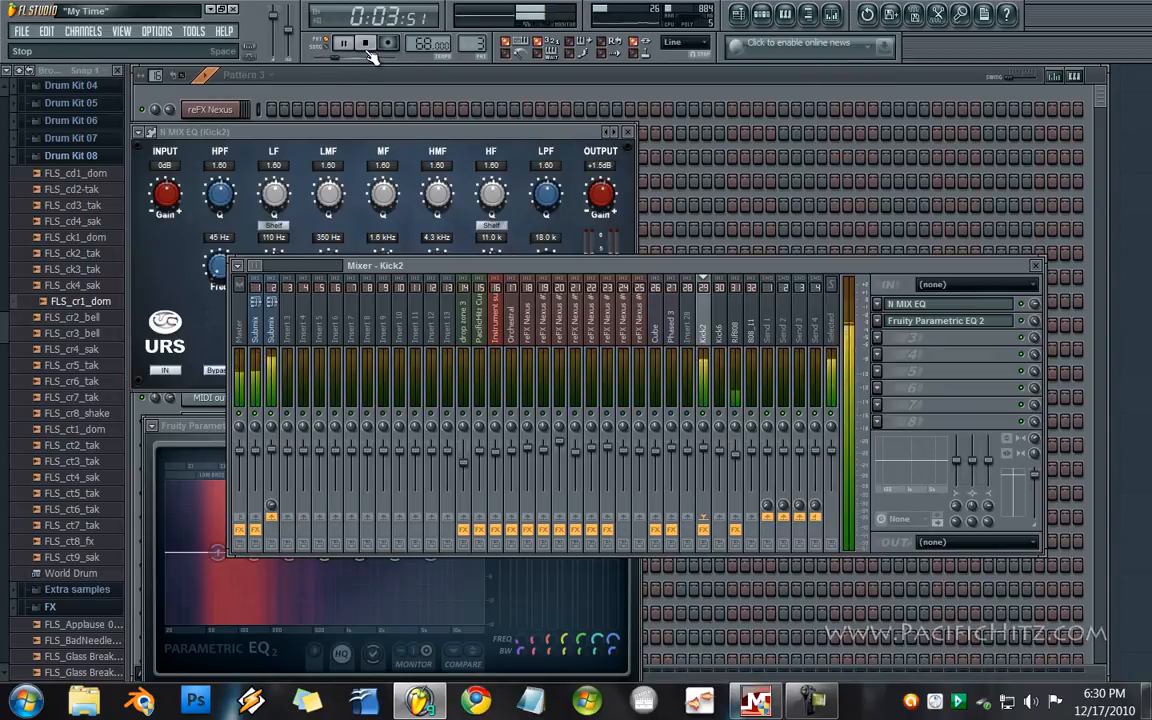
pyautogui.click(382, 138)
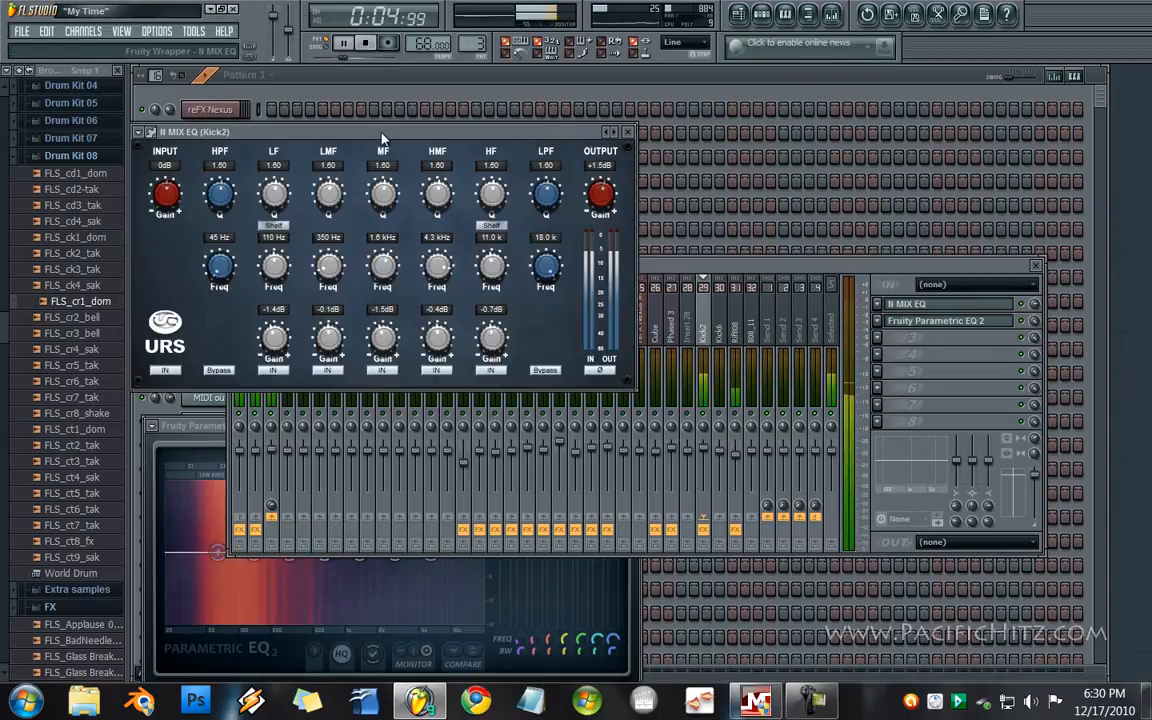
pyautogui.click(376, 44)
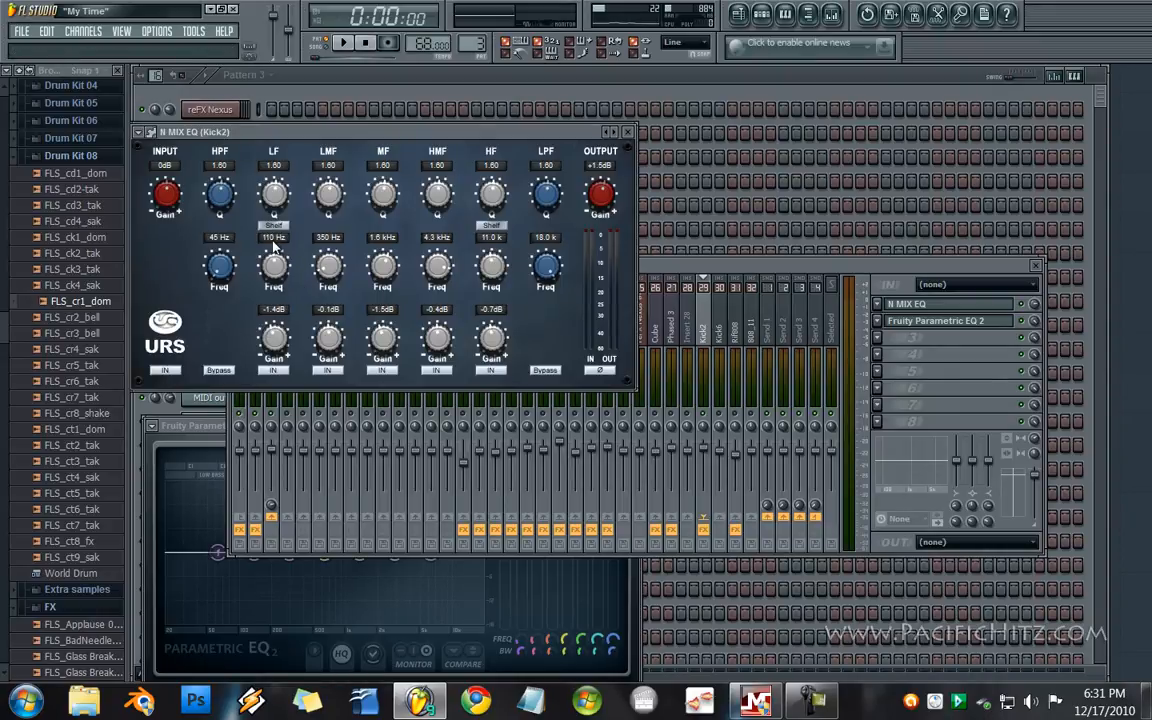
# - Set band 1 of the Kick2 Fruity Parametric EQ 2 to 110 Hz and lower its level to about -1.3 dB
pyautogui.click(217, 555)
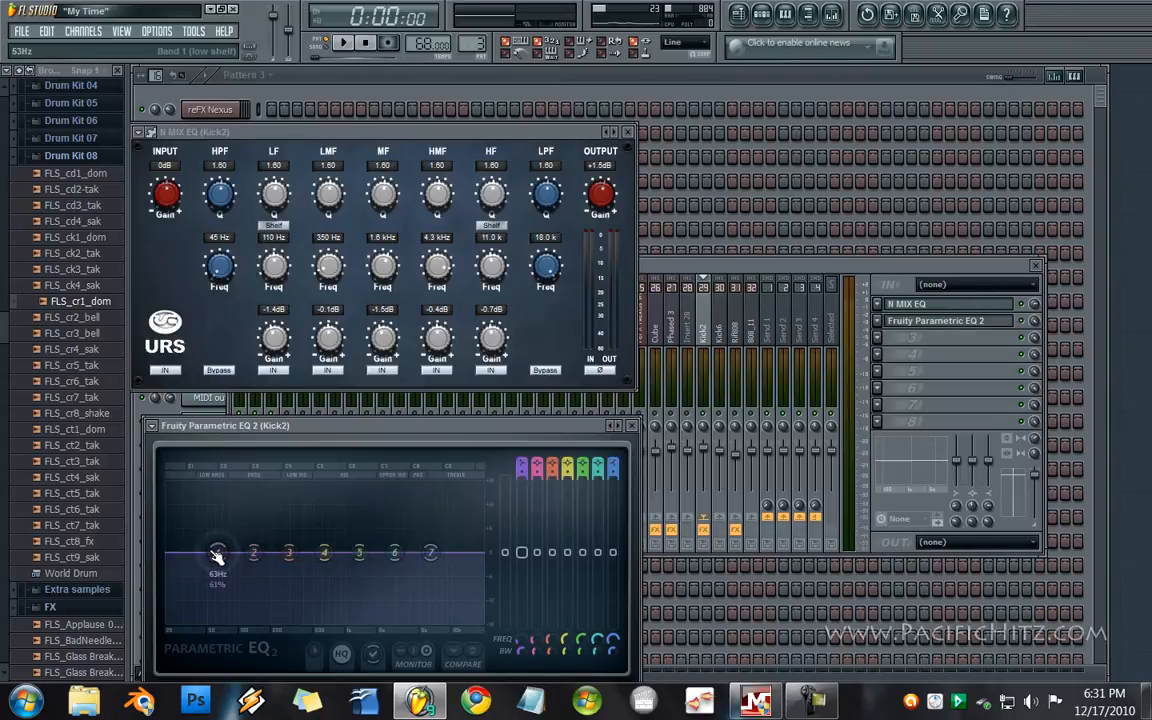
pyautogui.moveTo(217, 555); pyautogui.dragTo(230, 562)
pyautogui.moveTo(228, 551); pyautogui.dragTo(255, 552)
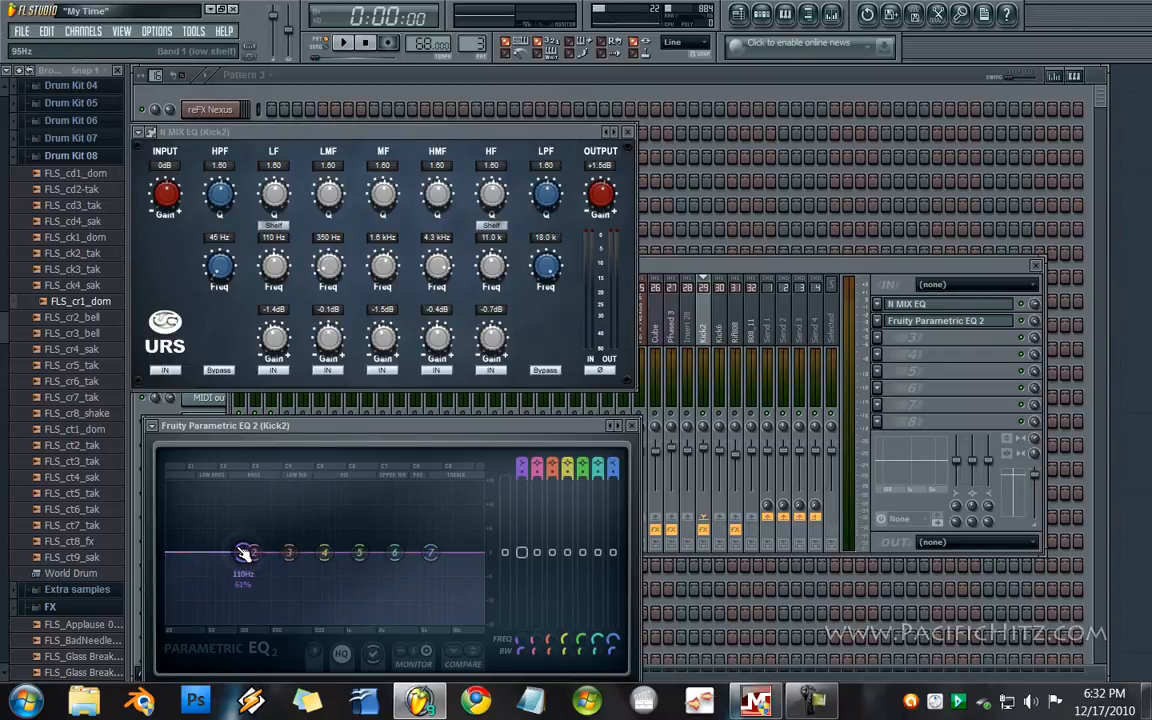
pyautogui.moveTo(242, 554); pyautogui.dragTo(243, 558)
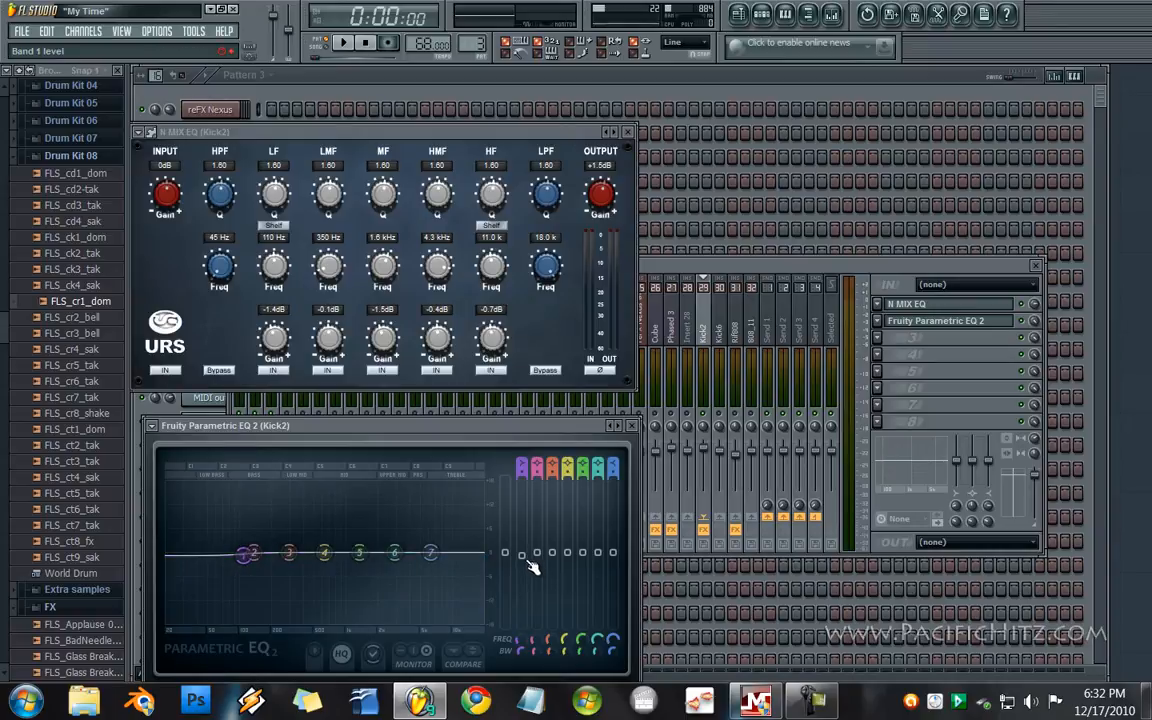
pyautogui.moveTo(524, 557); pyautogui.dragTo(547, 568)
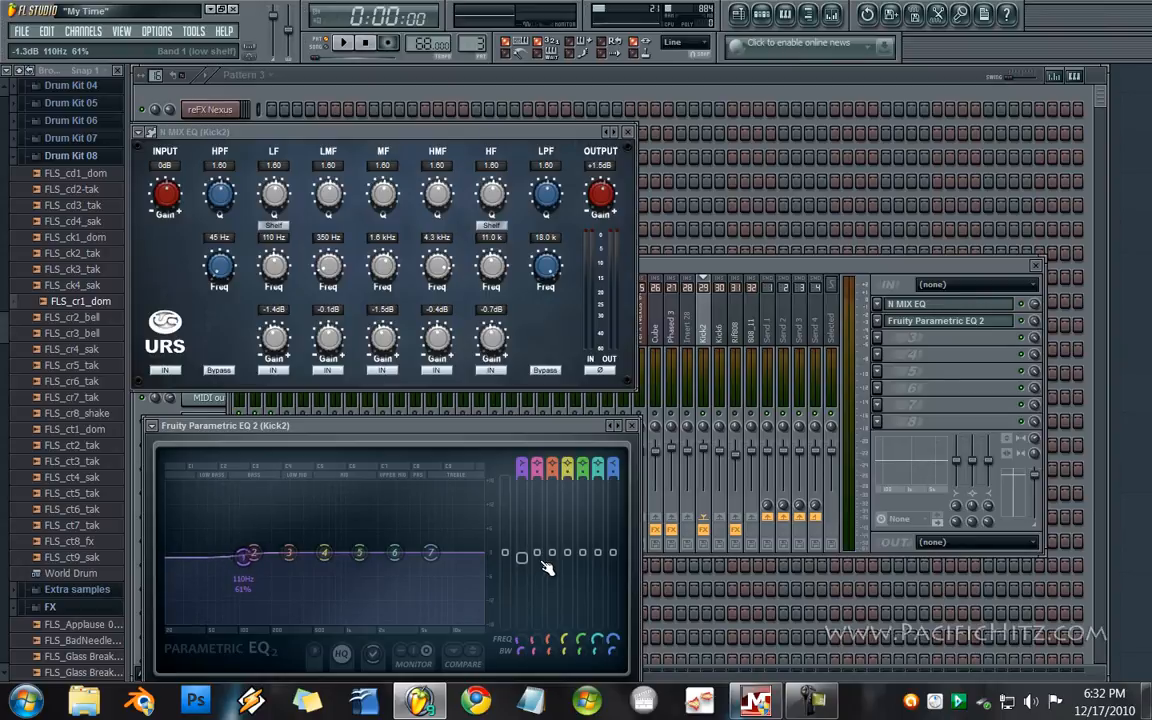